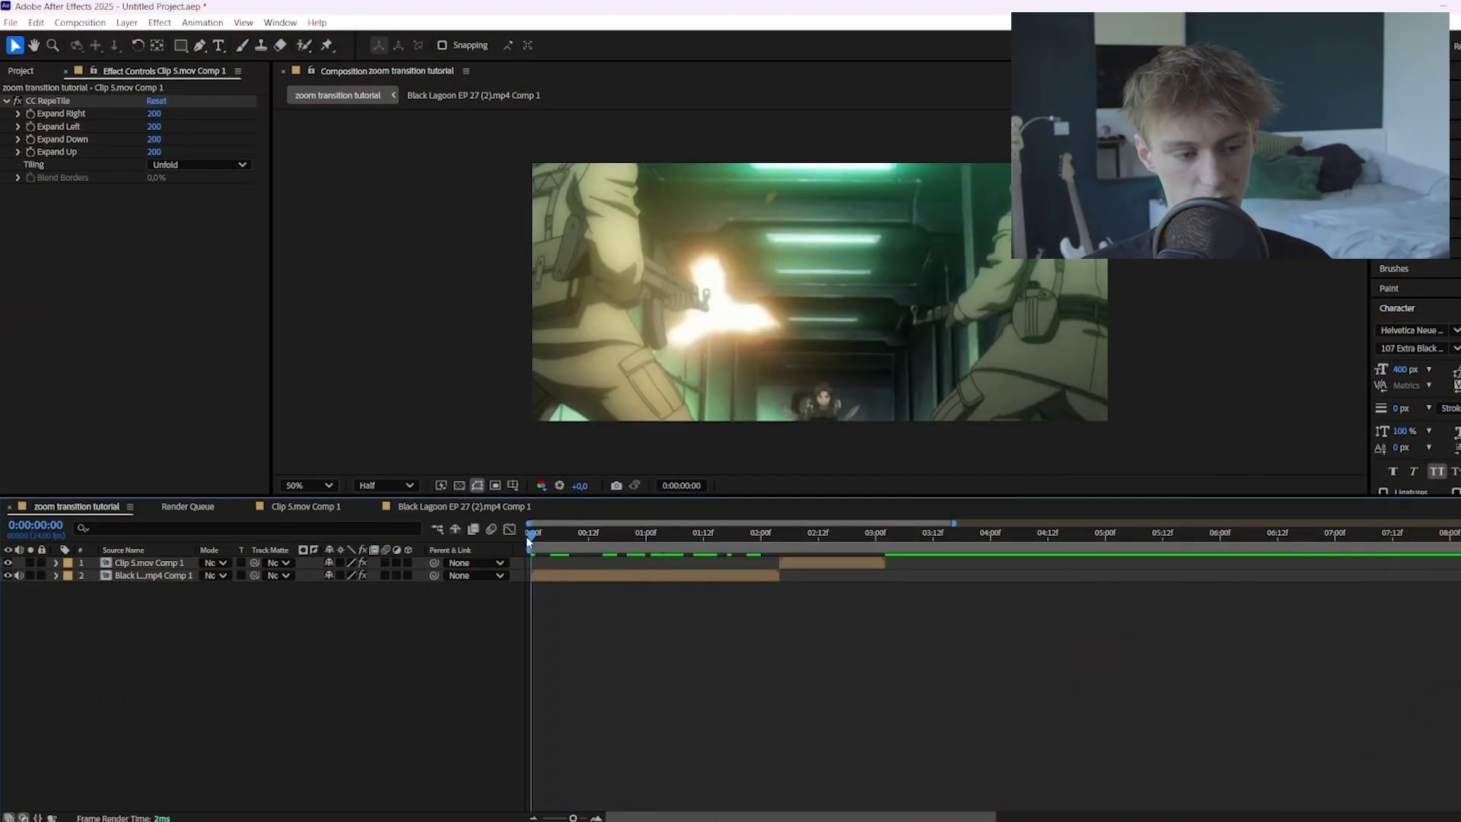
# Scrub through the Black Lagoon clip and try changing its Scale to demonstrate the CC RepeTile edges.
pyautogui.moveTo(526, 536); pyautogui.dragTo(679, 535)
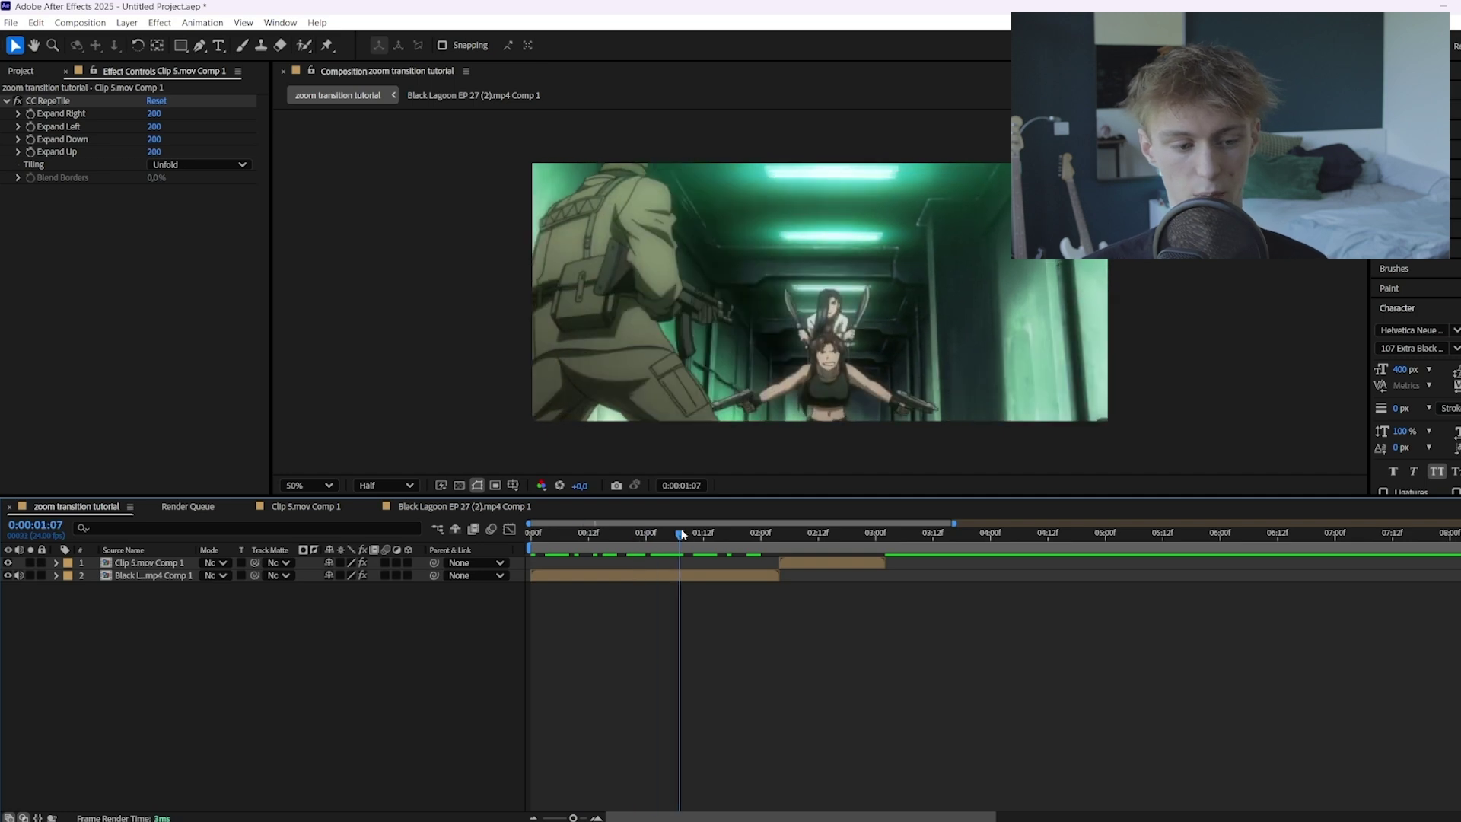
pyautogui.doubleClick(673, 577)
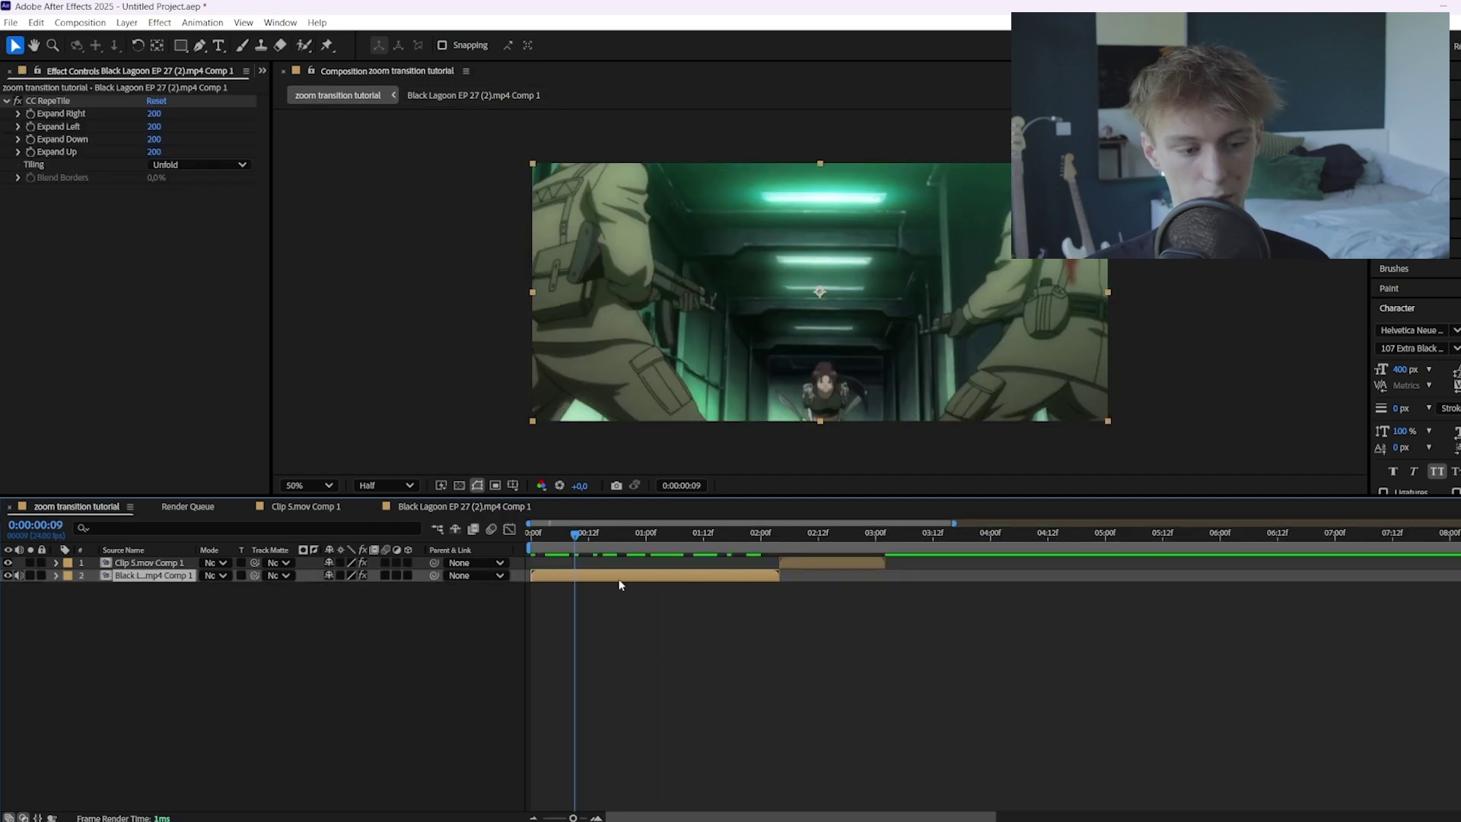
pyautogui.doubleClick(623, 580)
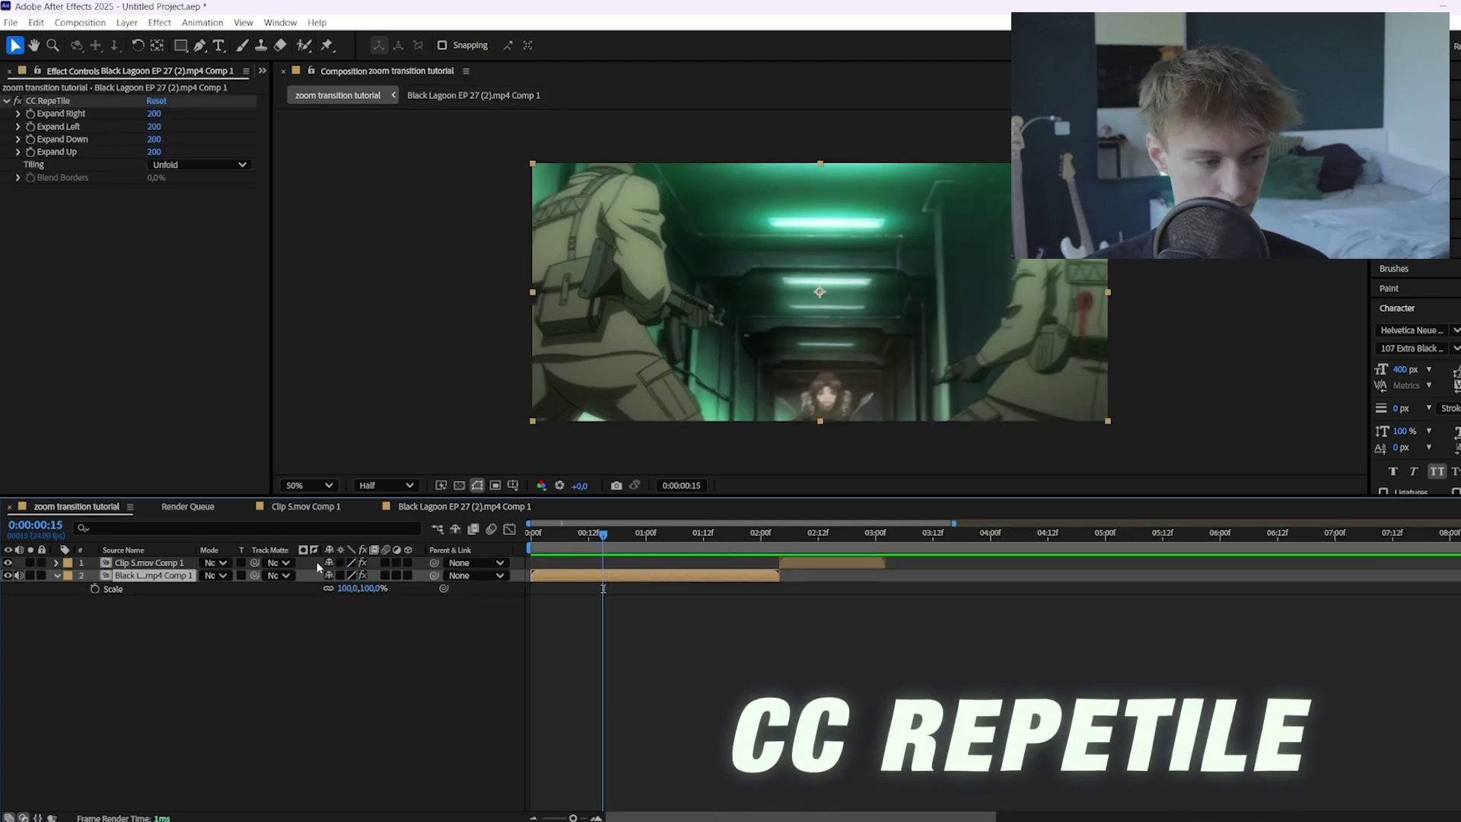
pyautogui.moveTo(352, 589); pyautogui.dragTo(538, 162)
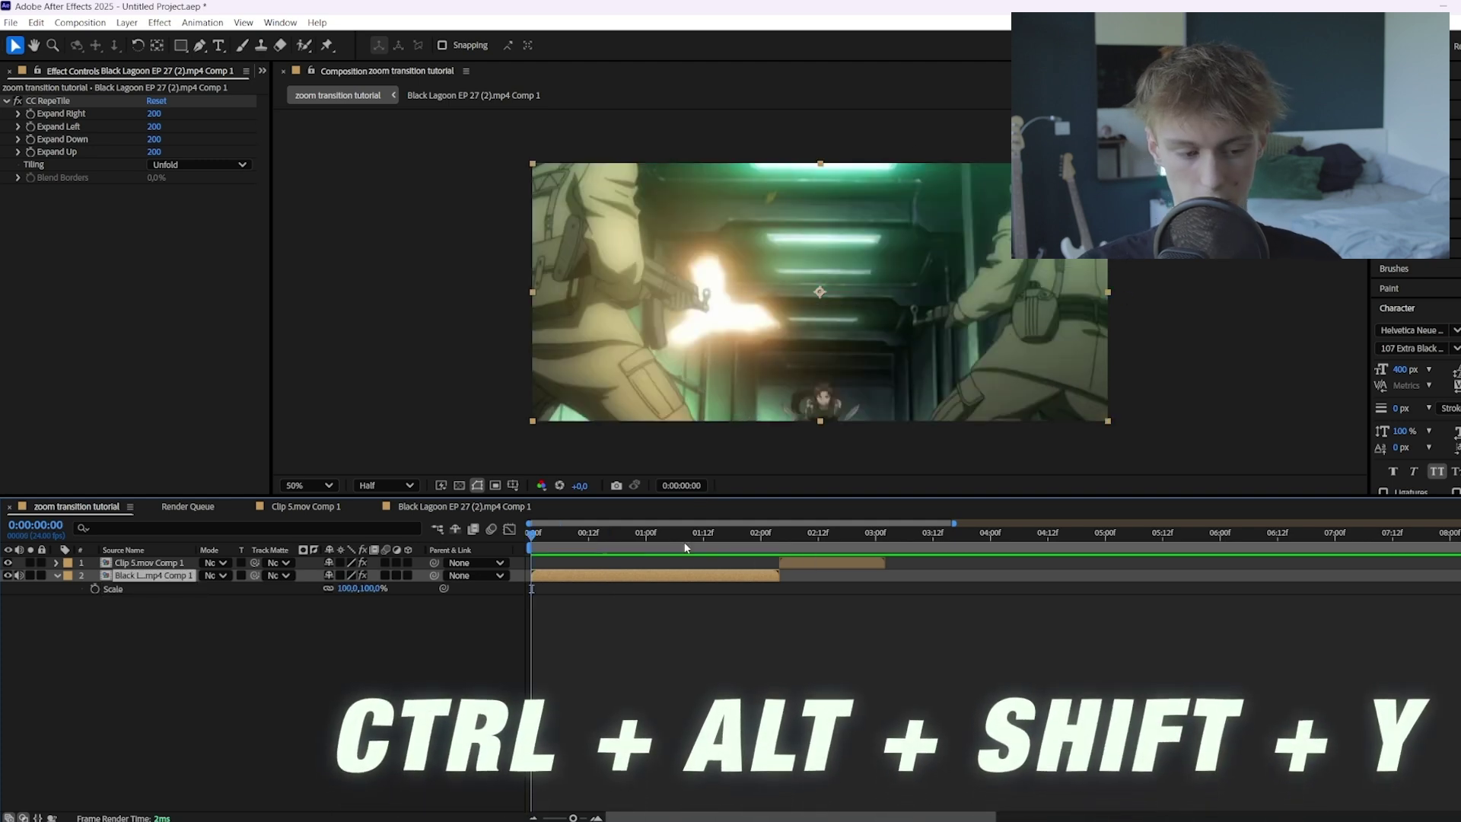
# Add a null object directly above the Black Lagoon clip.
pyautogui.hotkey('ctrl', 'alt', 'shift', 'y')
pyautogui.rightClick(523, 578)
pyautogui.moveTo(578, 585)
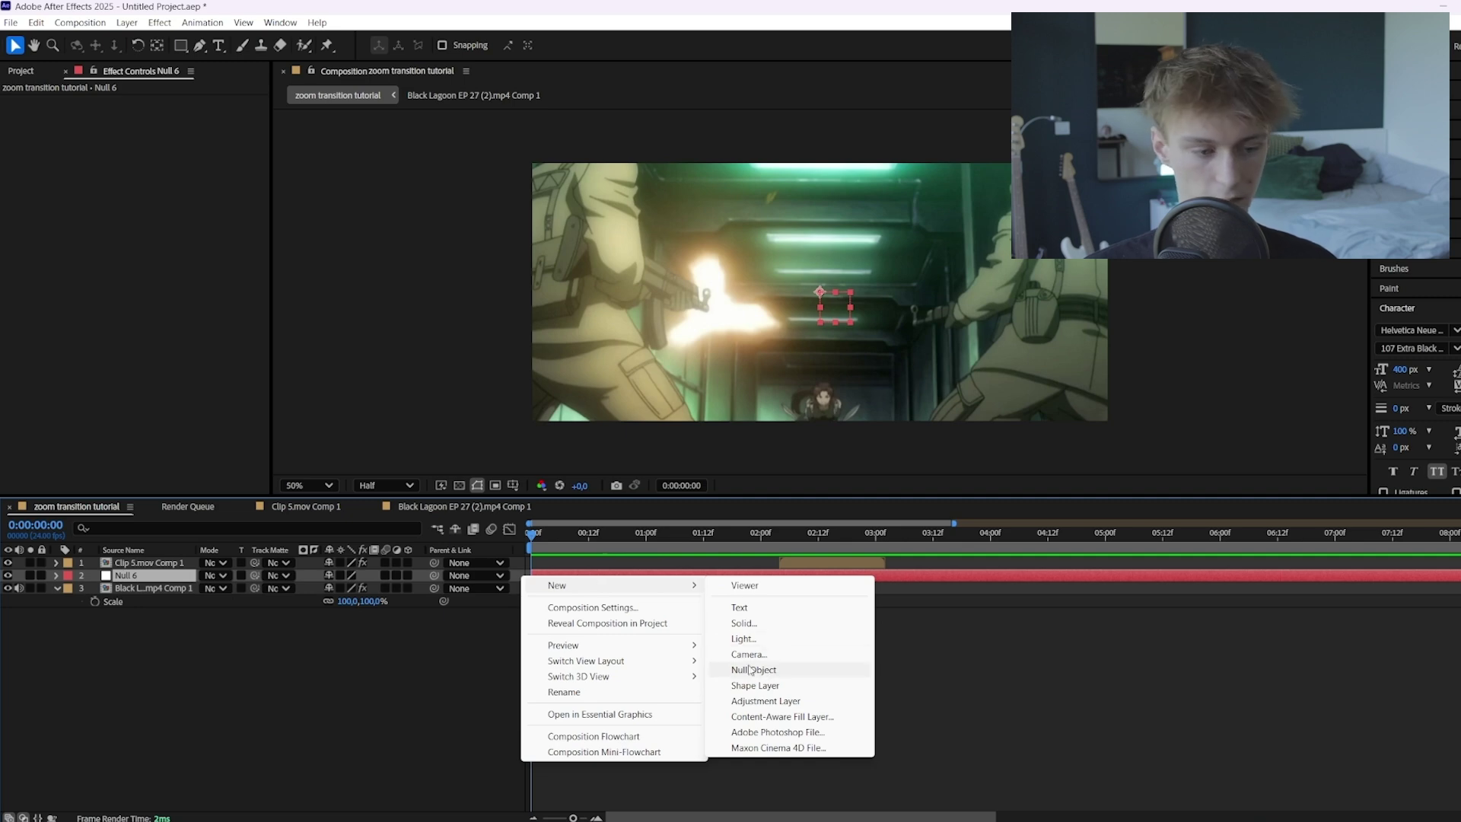
pyautogui.click(770, 563)
# Trim the null to end with the Black Lagoon clip at 0:00:02:04 and parent the clip to it.
pyautogui.click(782, 535)
pyautogui.click(785, 577)
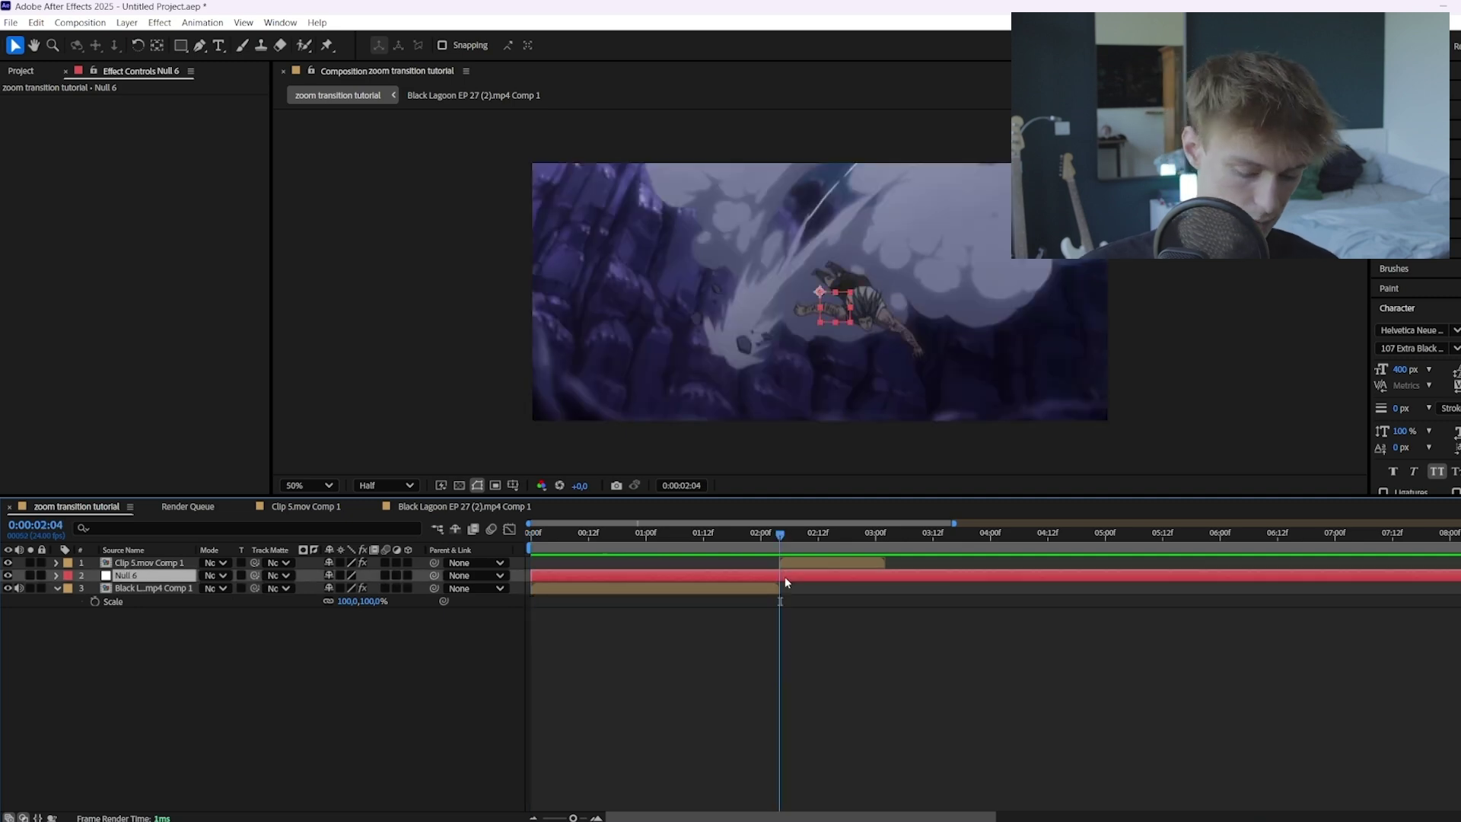
pyautogui.hotkey('ctrl', 'shift', 'd')
pyautogui.press('Delete')
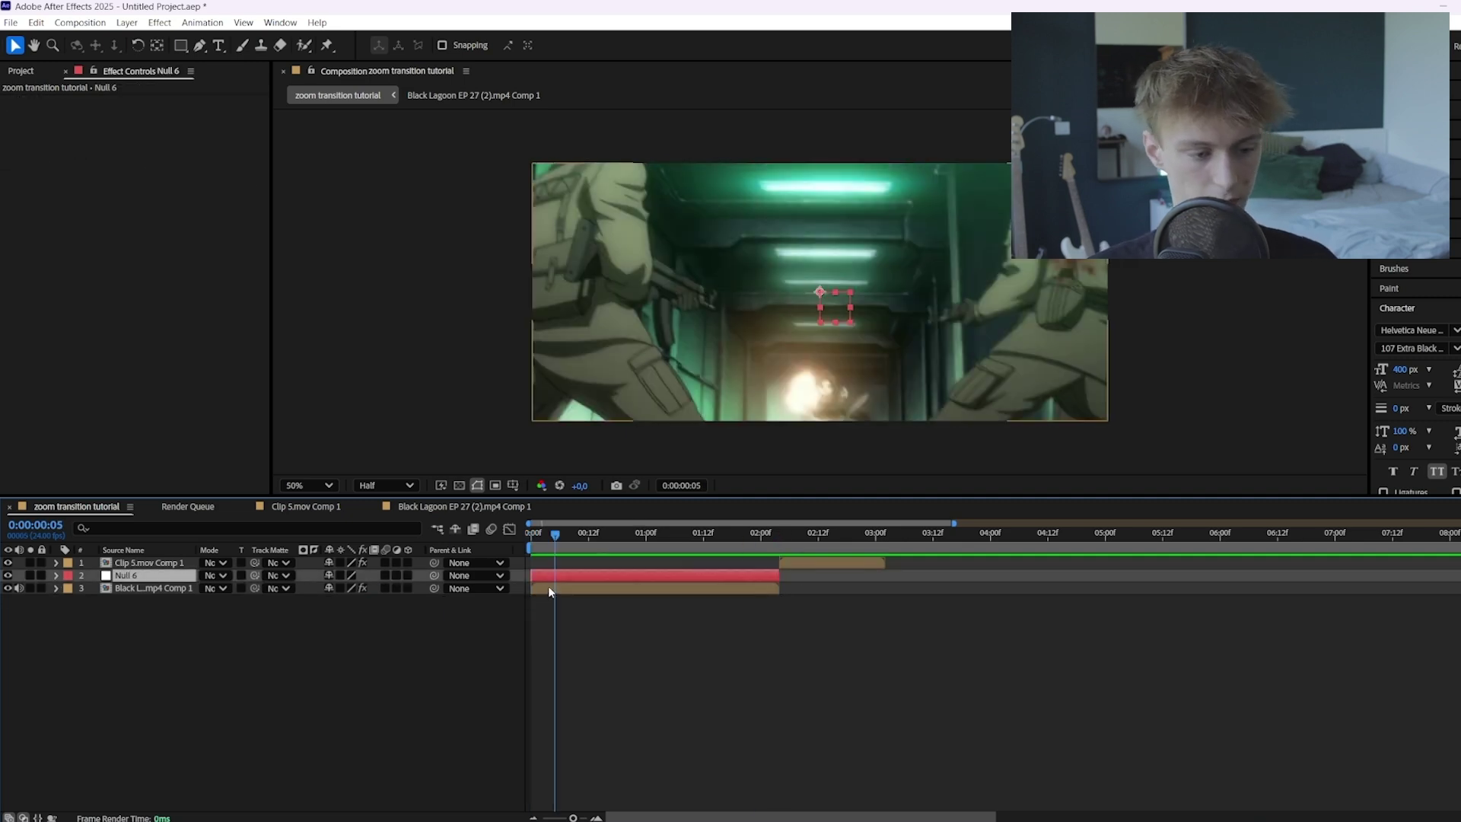
pyautogui.click(549, 590)
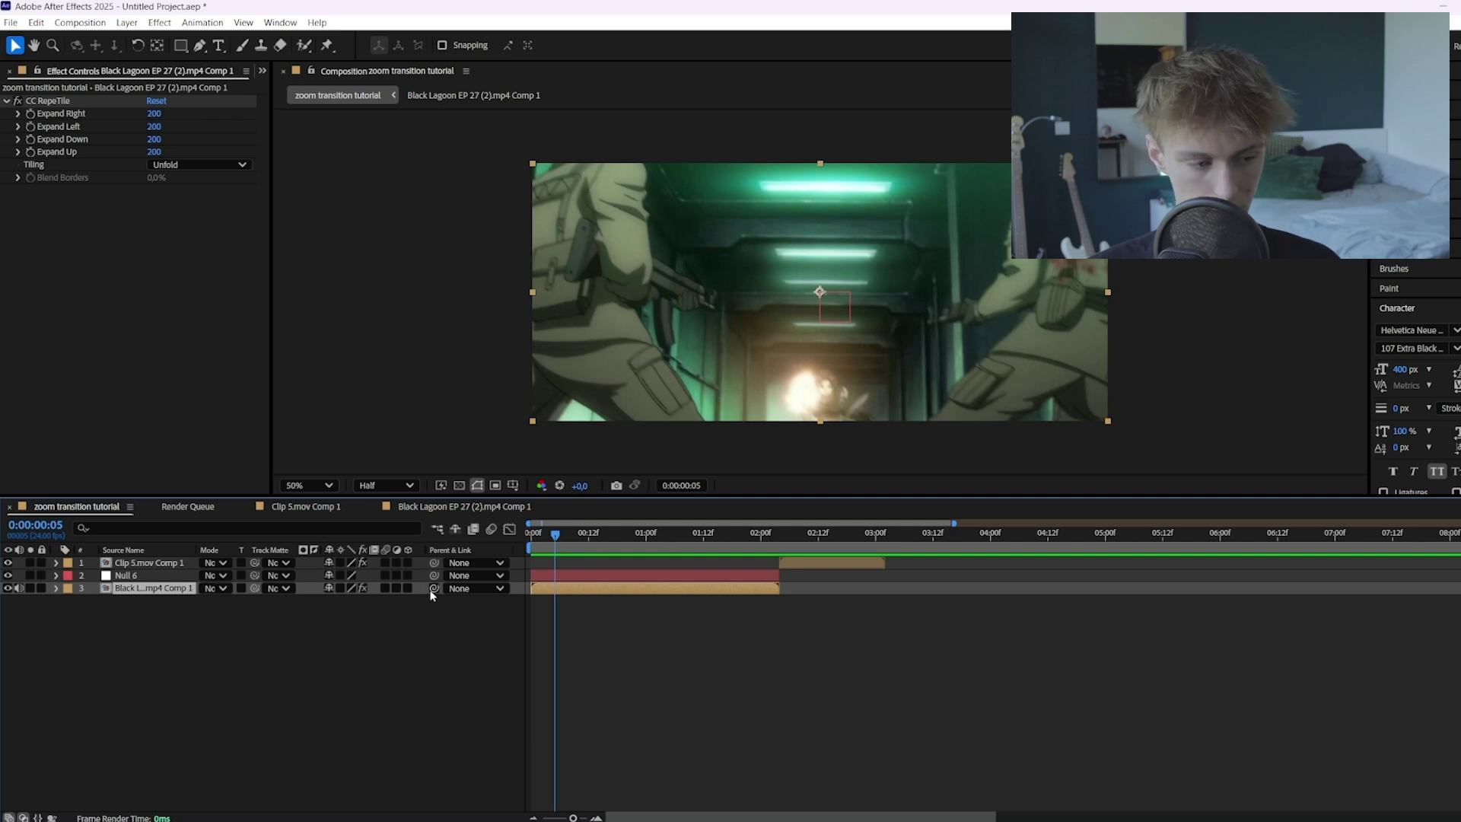
pyautogui.moveTo(434, 589); pyautogui.dragTo(385, 583)
# Keyframe the null's Scale at 100% at 0:00:01:07 and 150% at 0:00:02:03, just before the cut.
pyautogui.click(585, 577)
pyautogui.press('s')
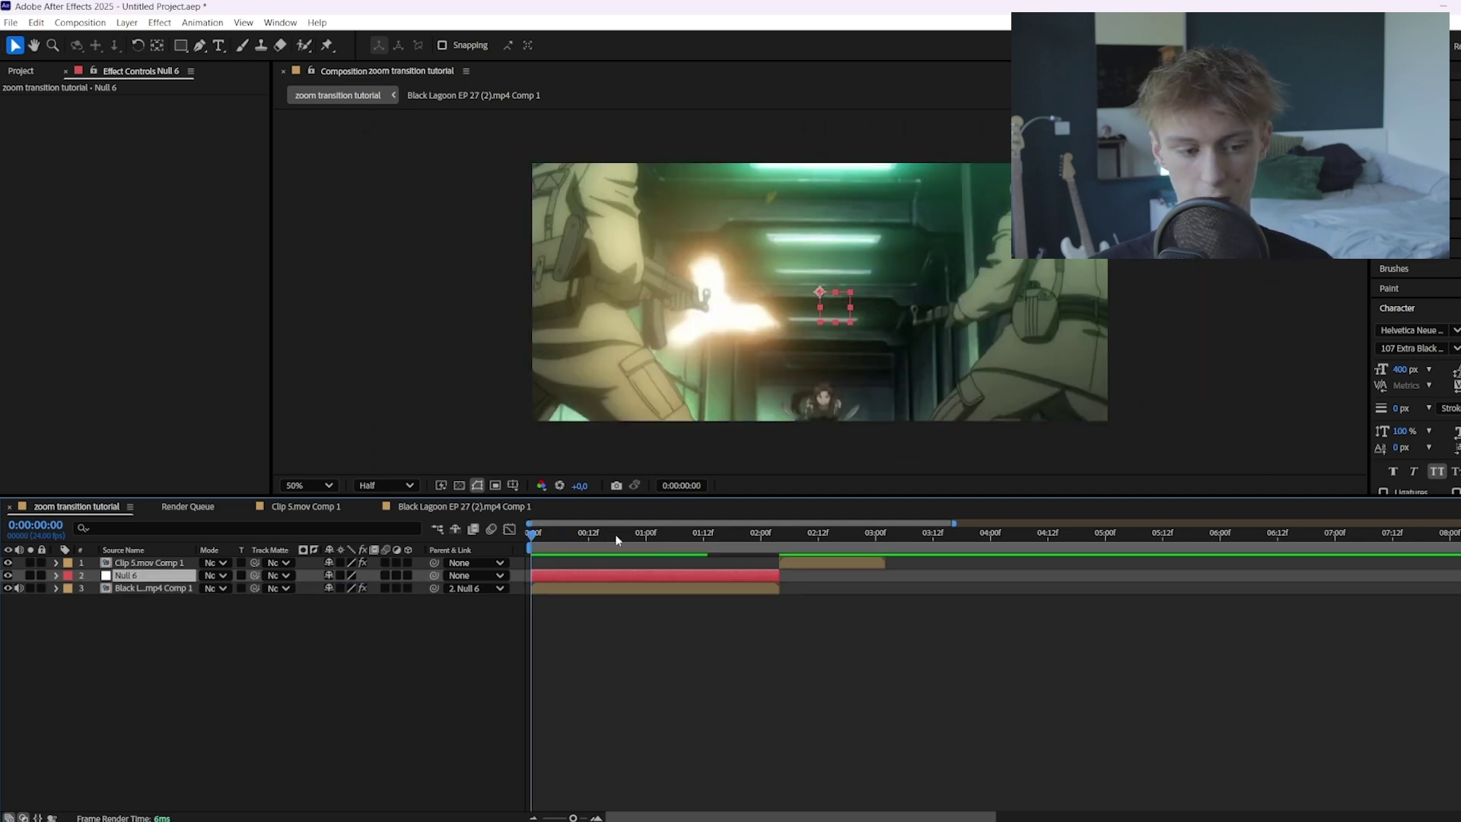
pyautogui.moveTo(640, 534); pyautogui.dragTo(680, 537)
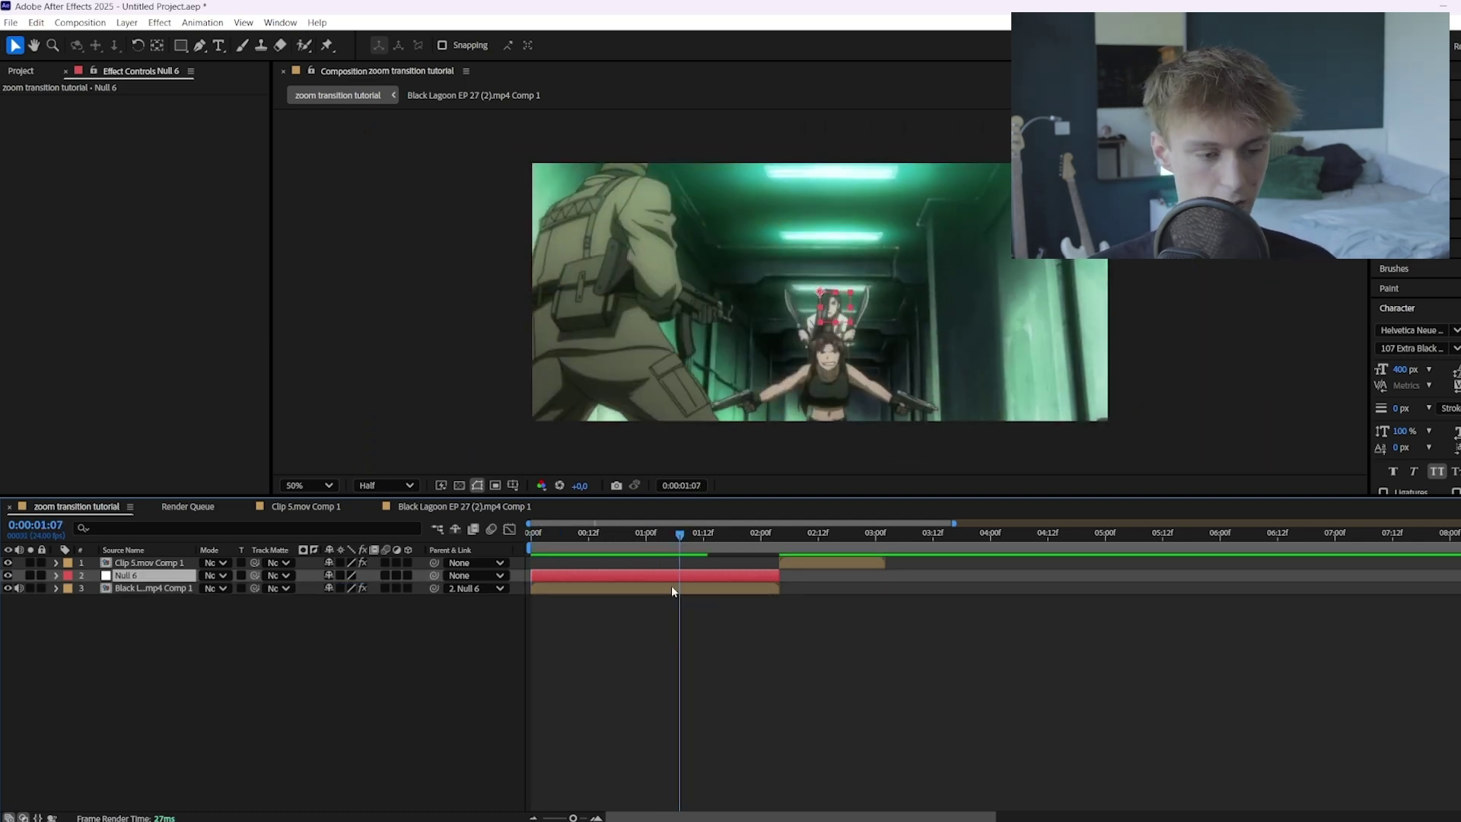
pyautogui.press('s')
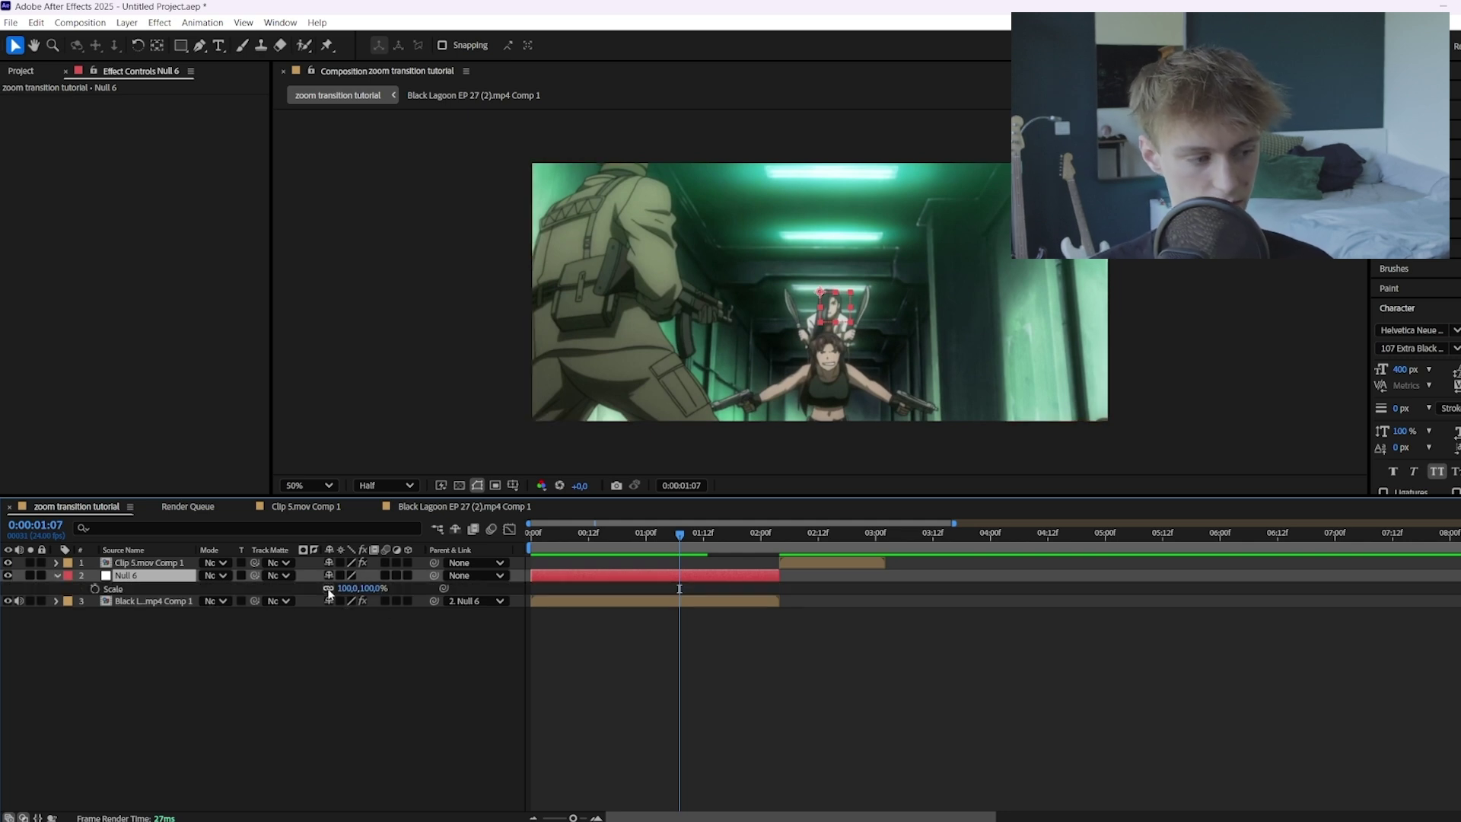
pyautogui.click(95, 588)
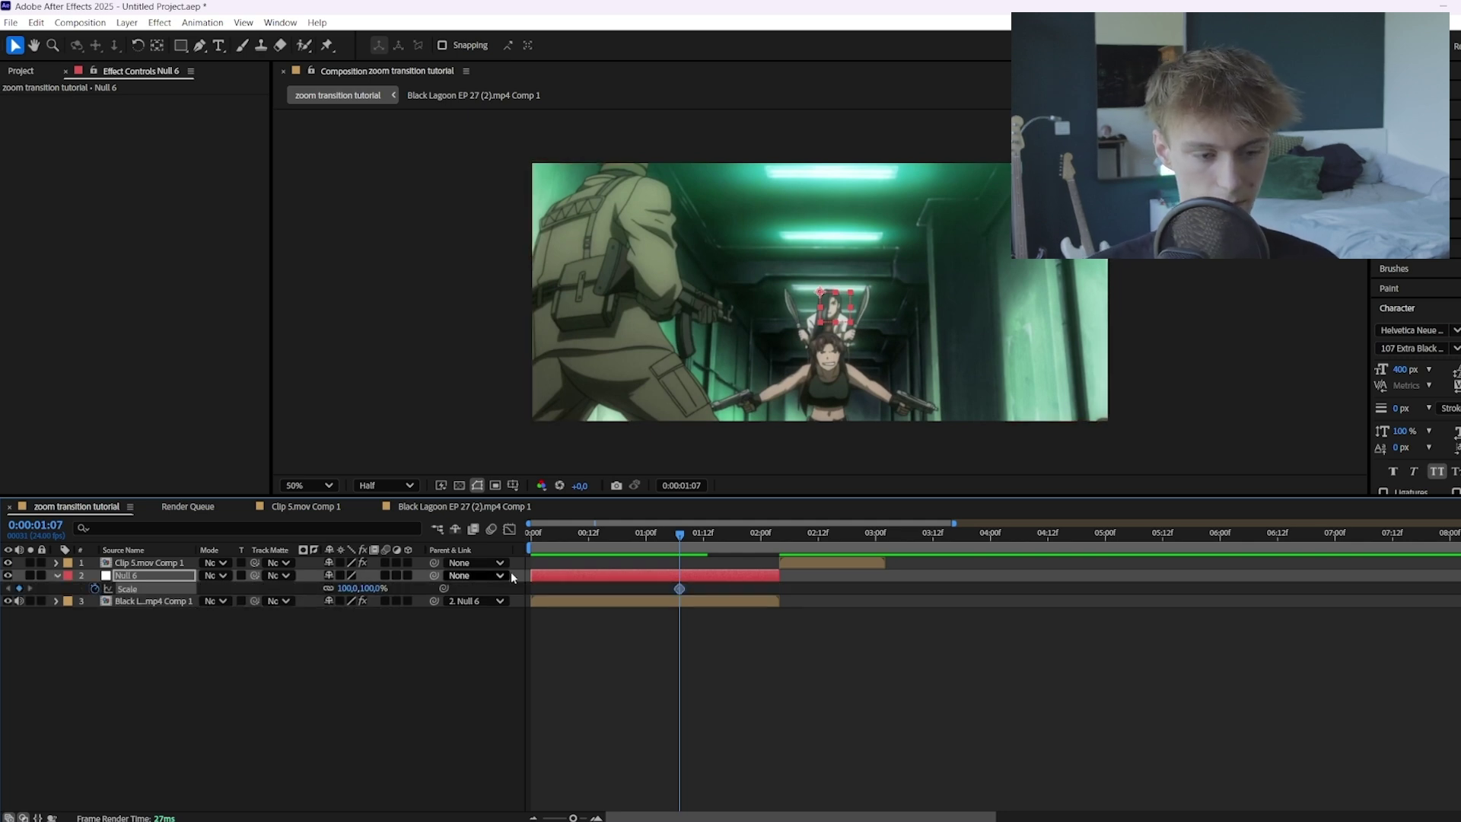
pyautogui.click(775, 535)
pyautogui.click(347, 588)
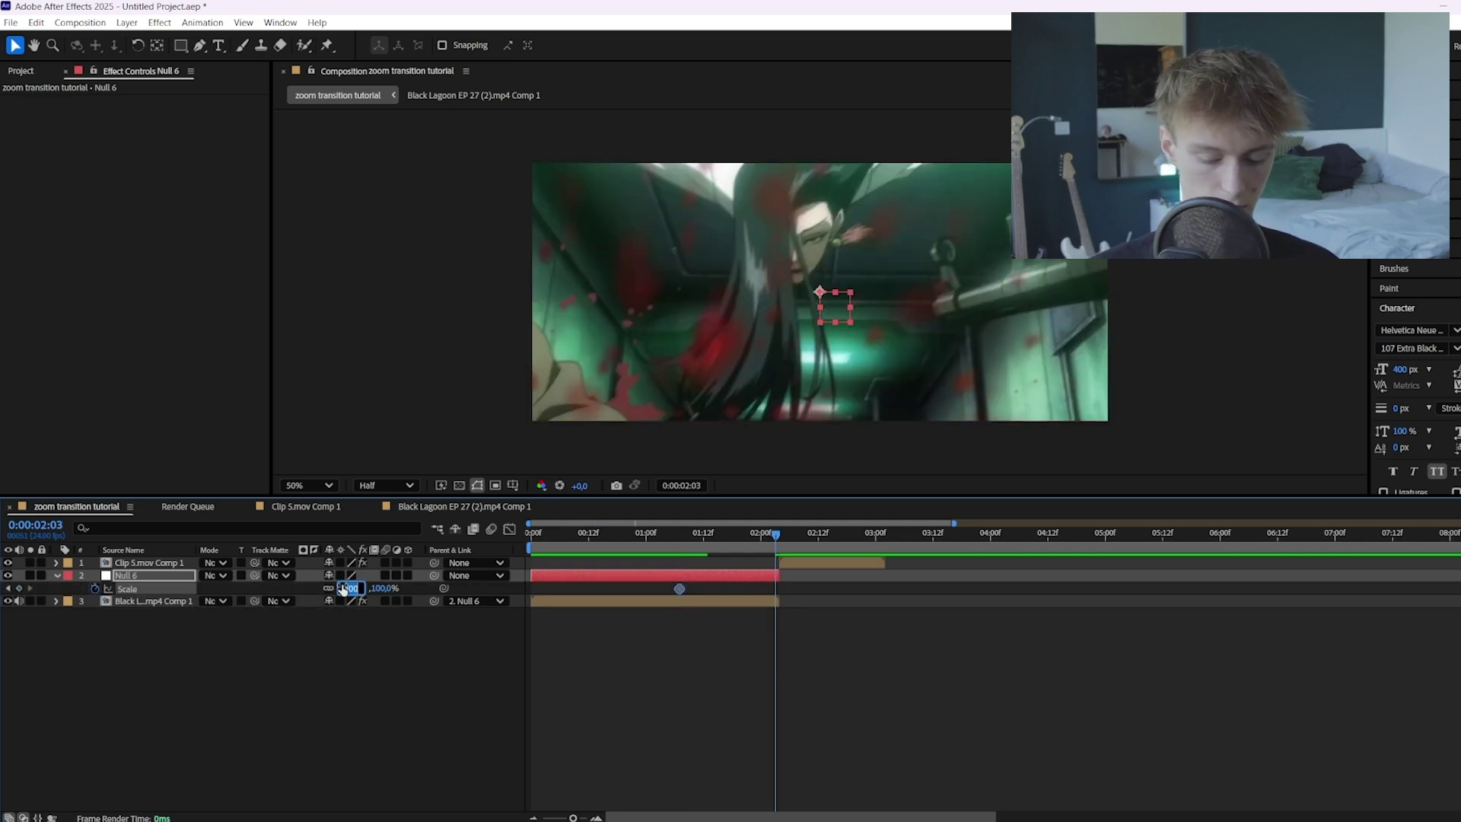
pyautogui.press('Return')
pyautogui.scroll(1, 674, 632)
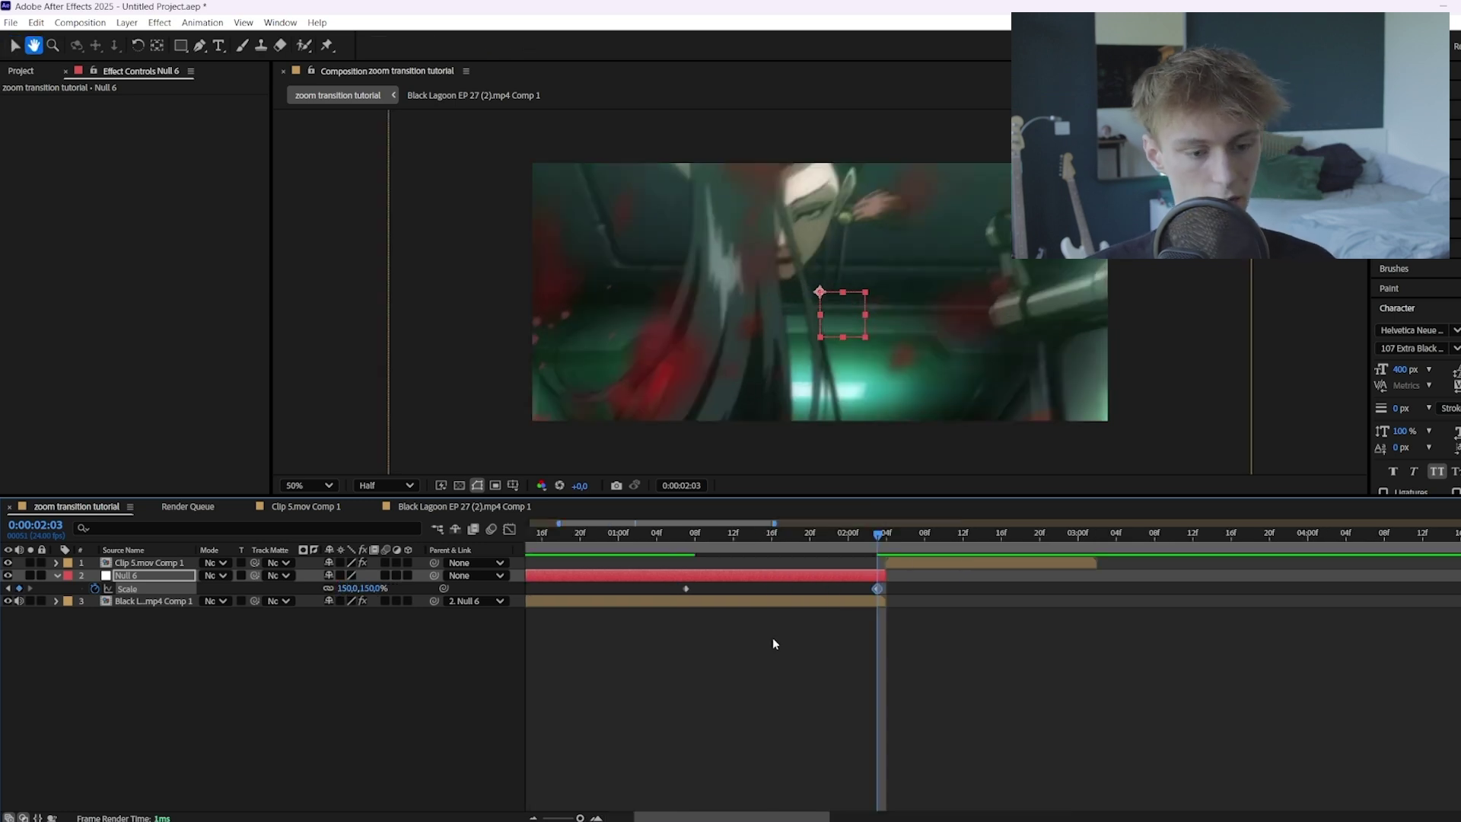
# Preview the zoom, and try a shorter version with the null's first Scale keyframe moved to about 0:00:01:19.
pyautogui.click(727, 536)
pyautogui.press('space')
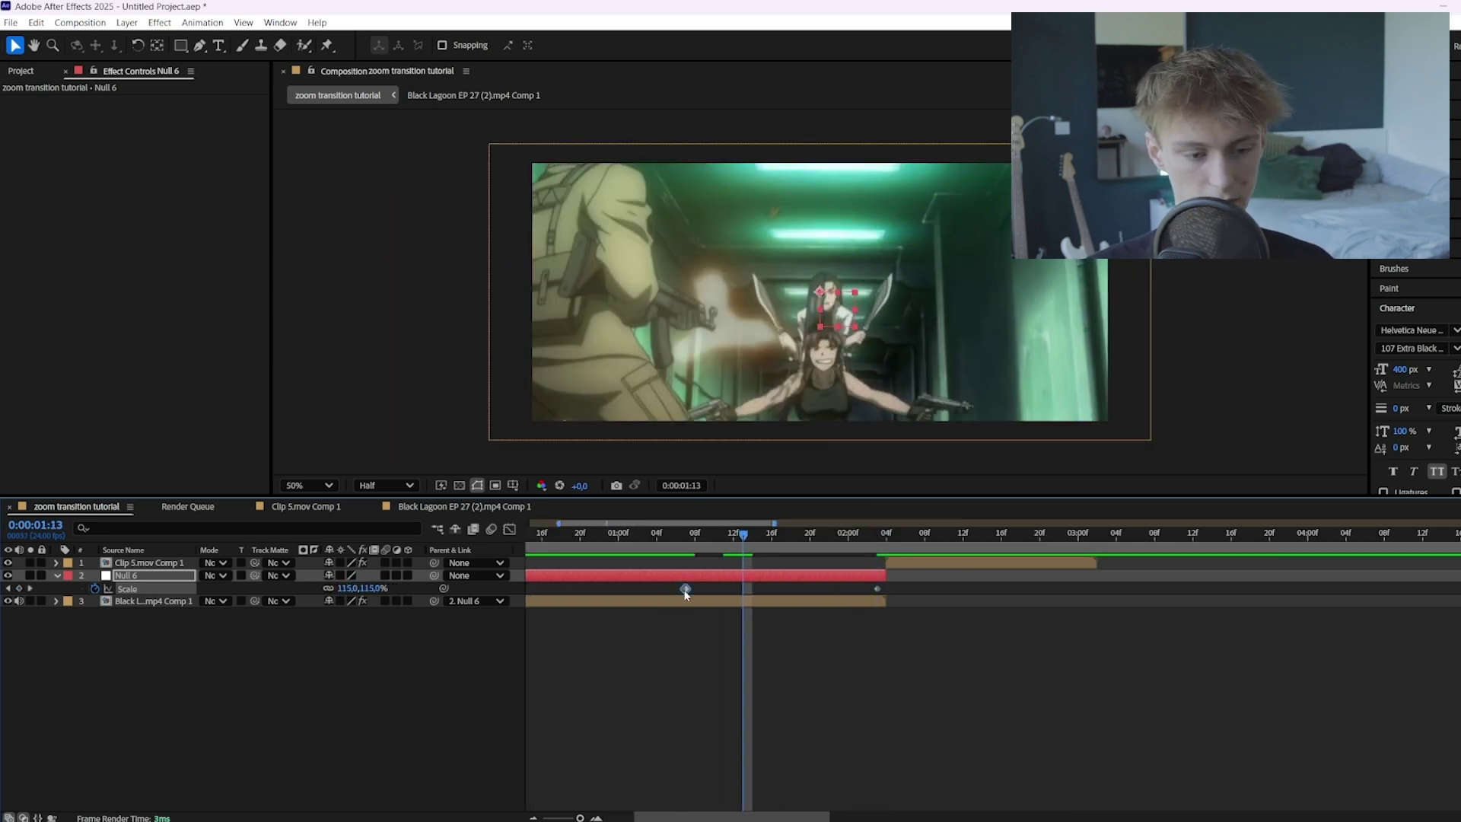
pyautogui.moveTo(685, 588); pyautogui.dragTo(801, 588)
pyautogui.moveTo(809, 535); pyautogui.dragTo(614, 550)
pyautogui.press('space')
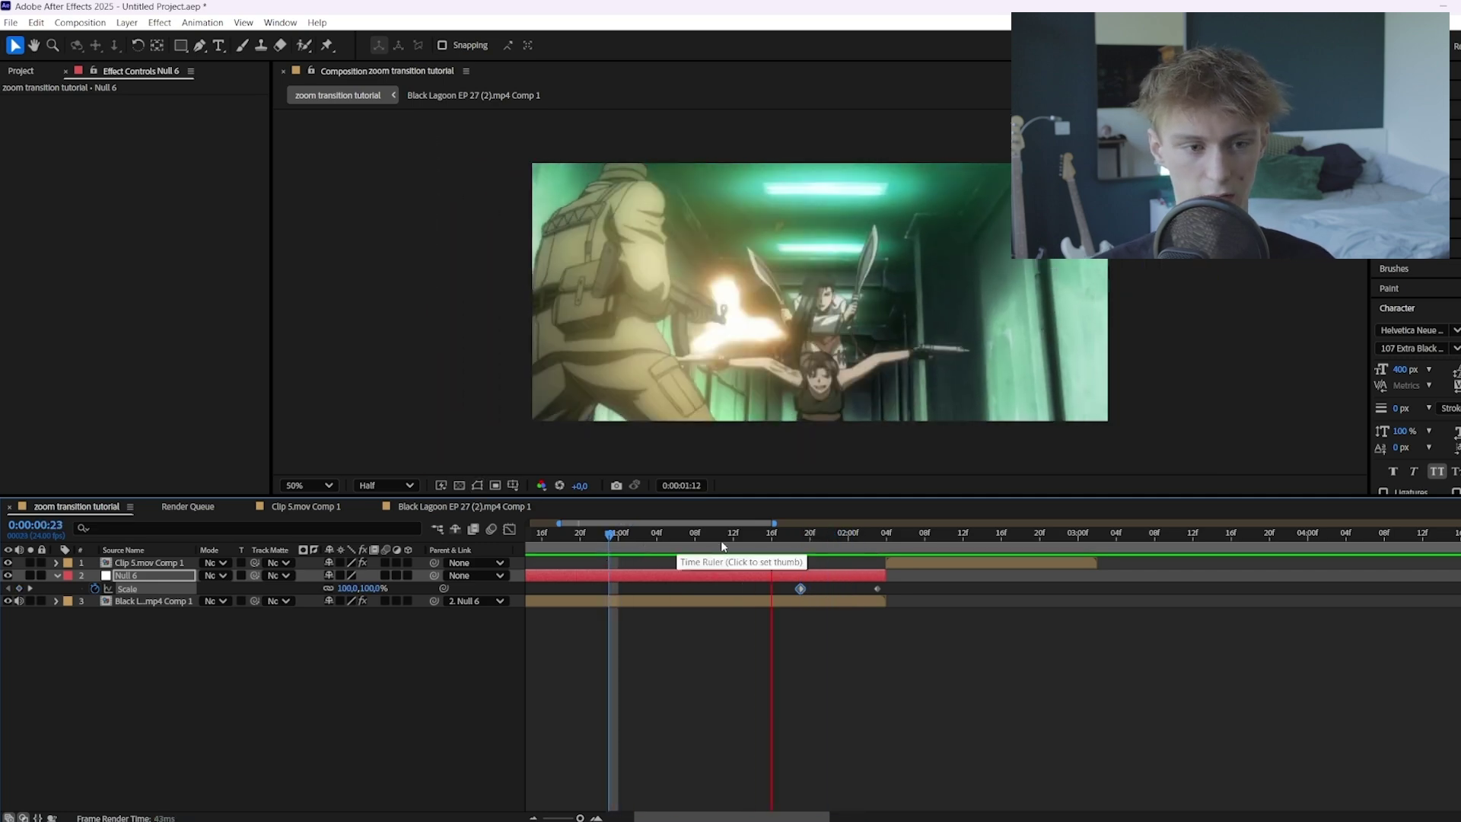
pyautogui.press('space')
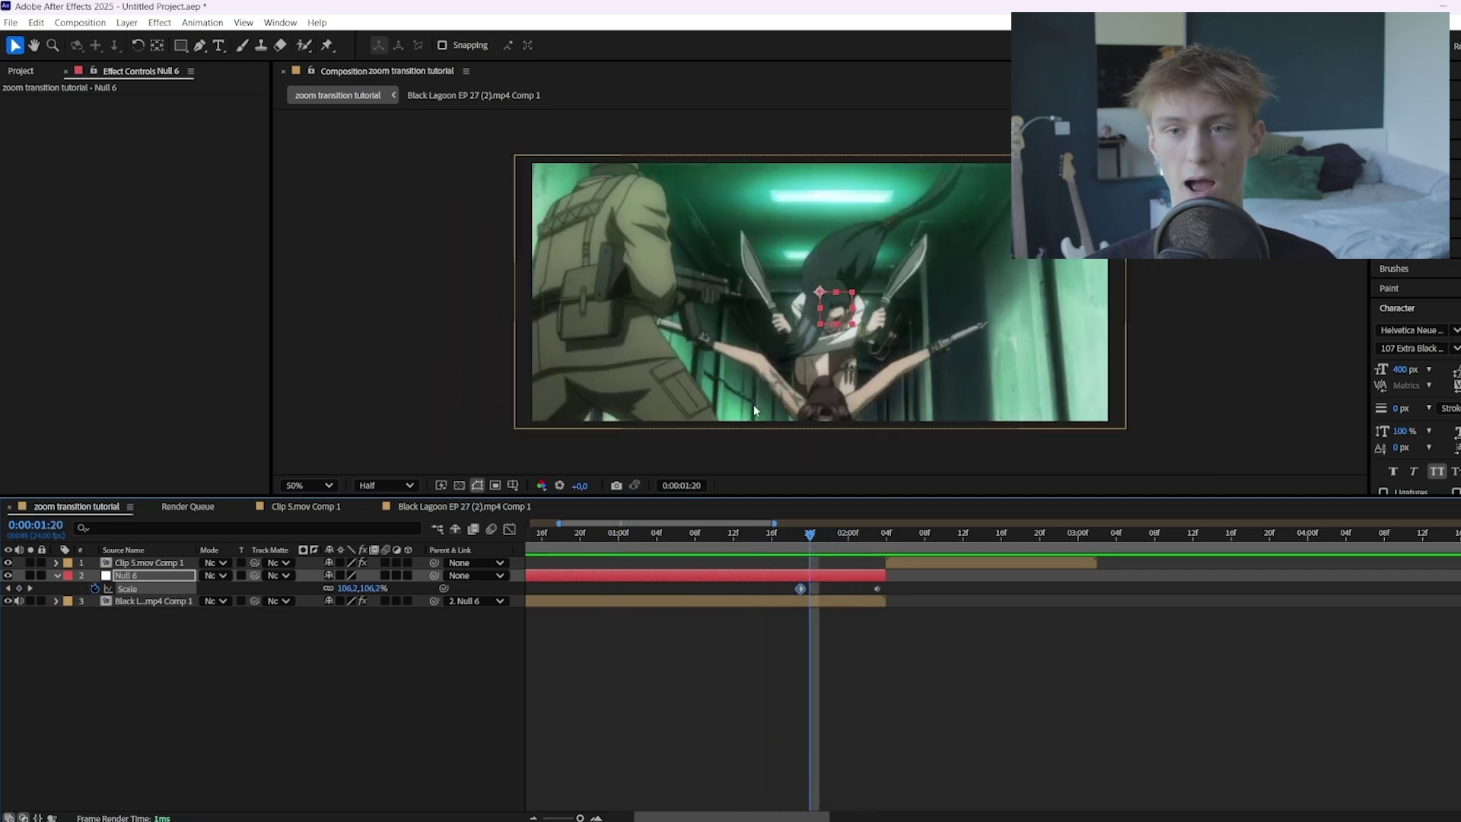
# Move the null's first Scale keyframe to about 0:00:01:05 and apply Easy Ease to both Scale keyframes.
pyautogui.moveTo(791, 588); pyautogui.dragTo(667, 589)
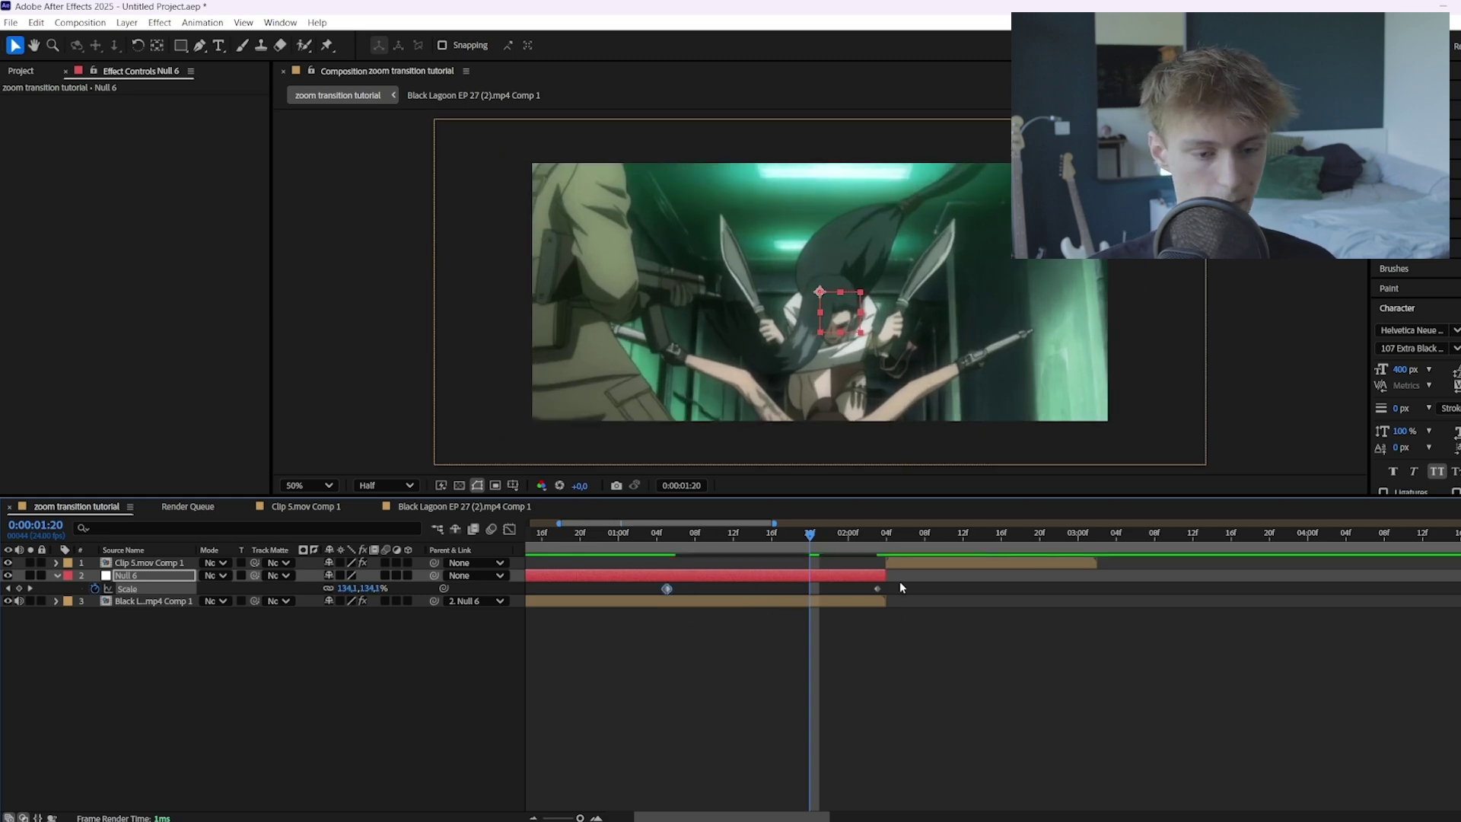
pyautogui.press('F9')
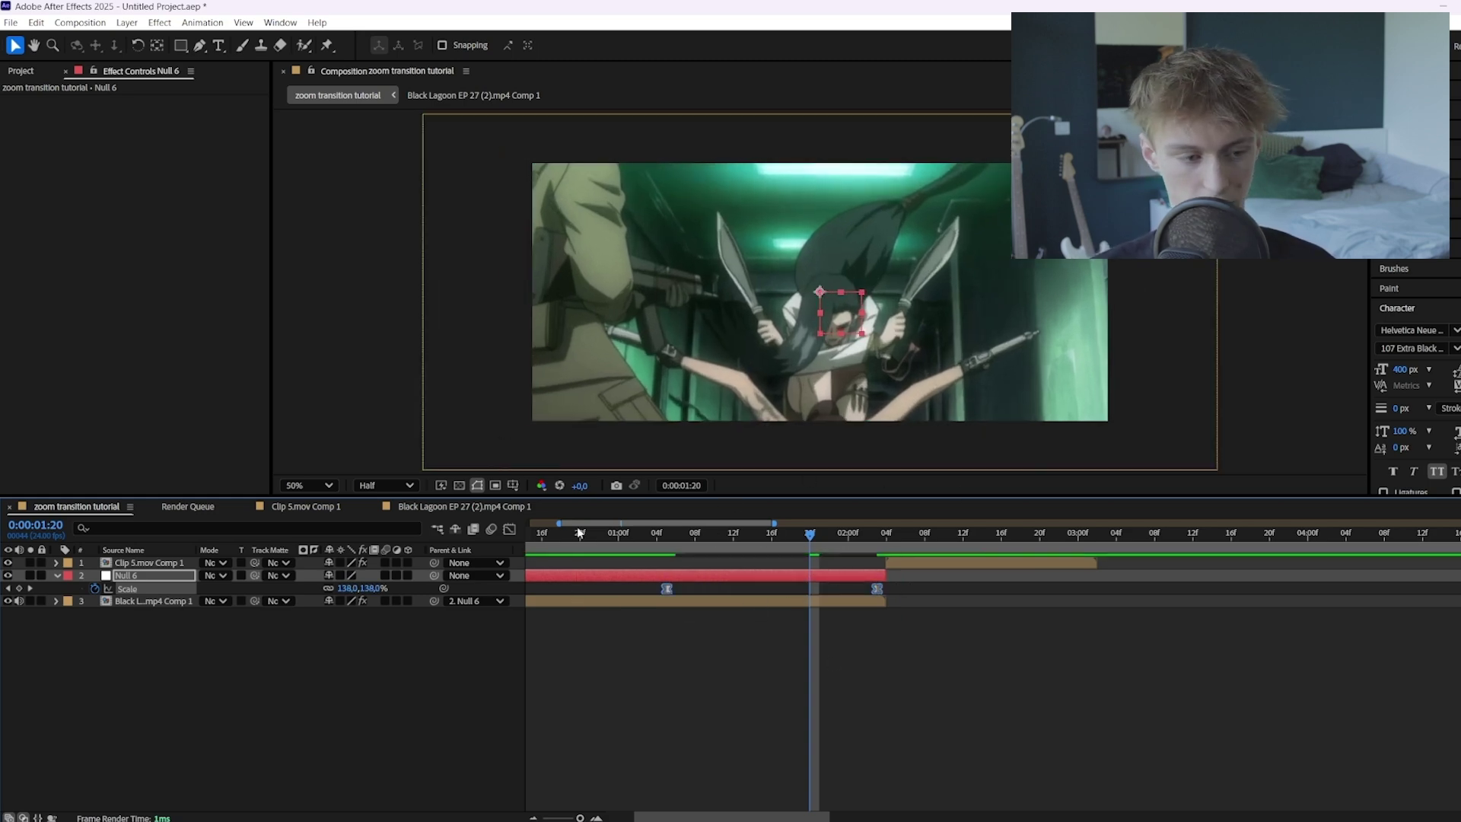
# Reshape the null's Scale graph so the zoom starts slowly and rises steeply into the last keyframe, and preview the motion.
pyautogui.click(509, 529)
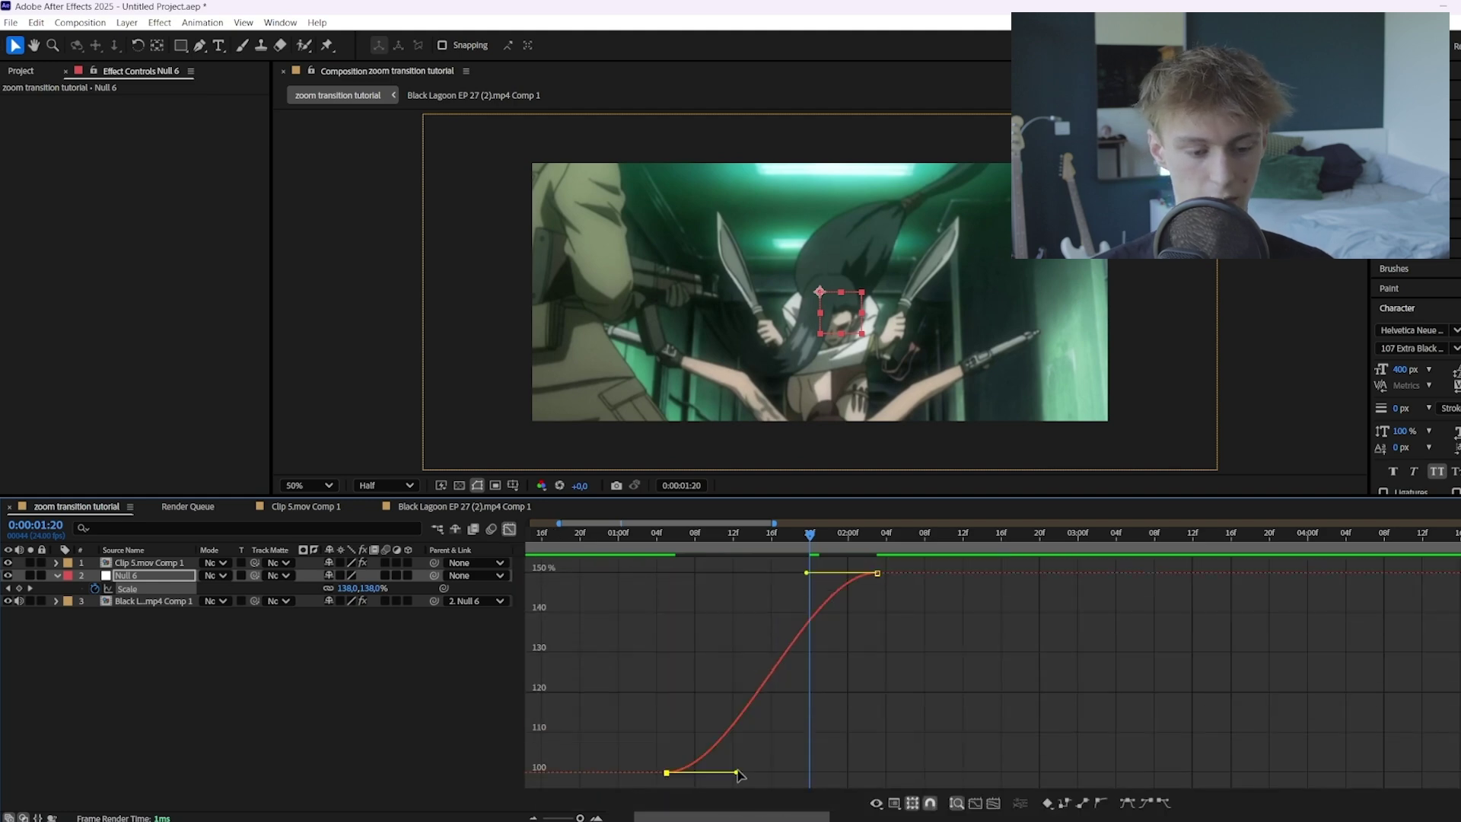
pyautogui.moveTo(737, 772); pyautogui.dragTo(847, 771)
pyautogui.moveTo(807, 573); pyautogui.dragTo(885, 752)
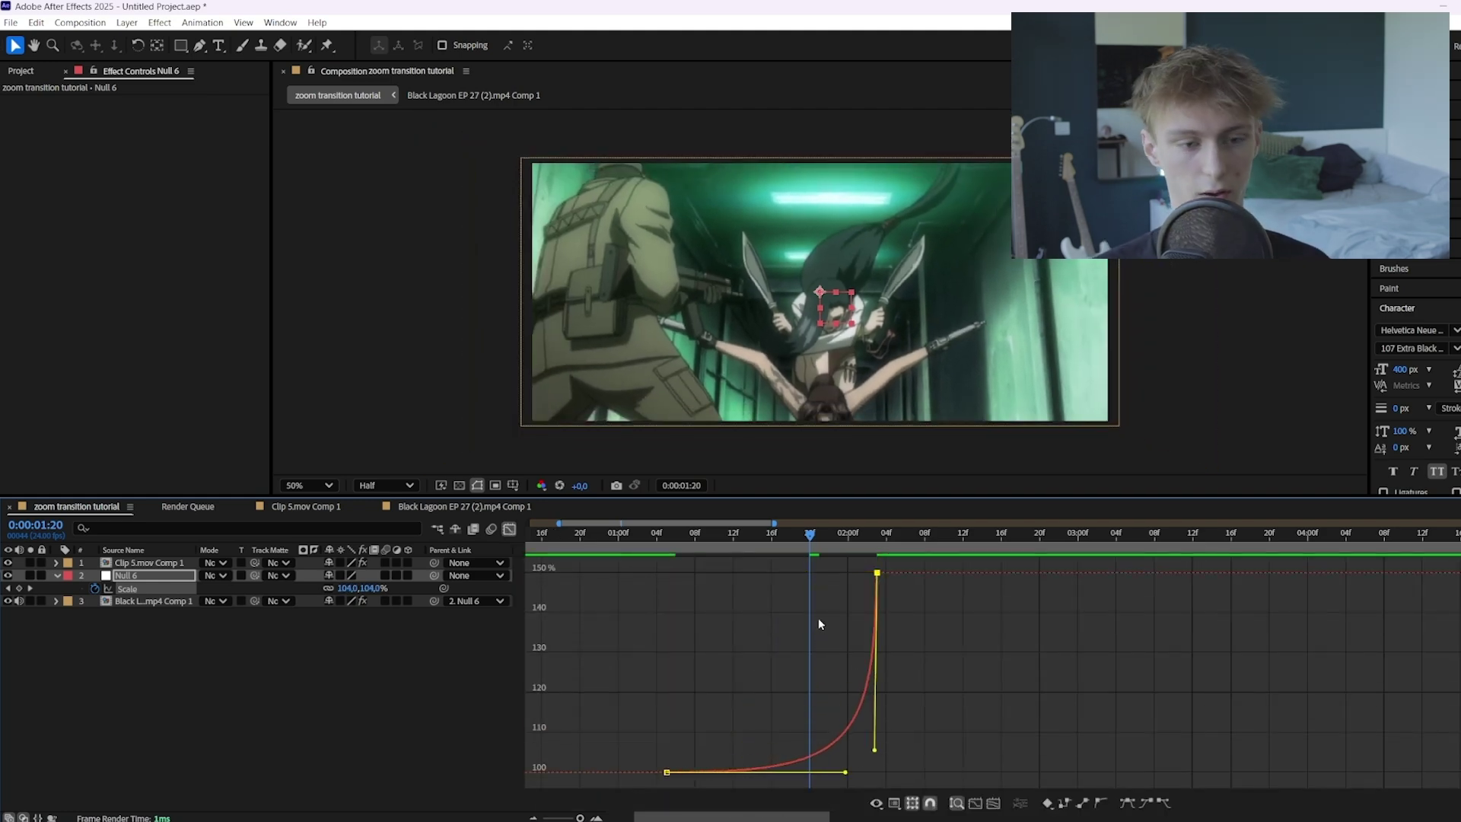
pyautogui.moveTo(809, 535); pyautogui.dragTo(753, 536)
pyautogui.moveTo(874, 750); pyautogui.dragTo(857, 759)
pyautogui.moveTo(772, 536); pyautogui.dragTo(653, 535)
pyautogui.press('space')
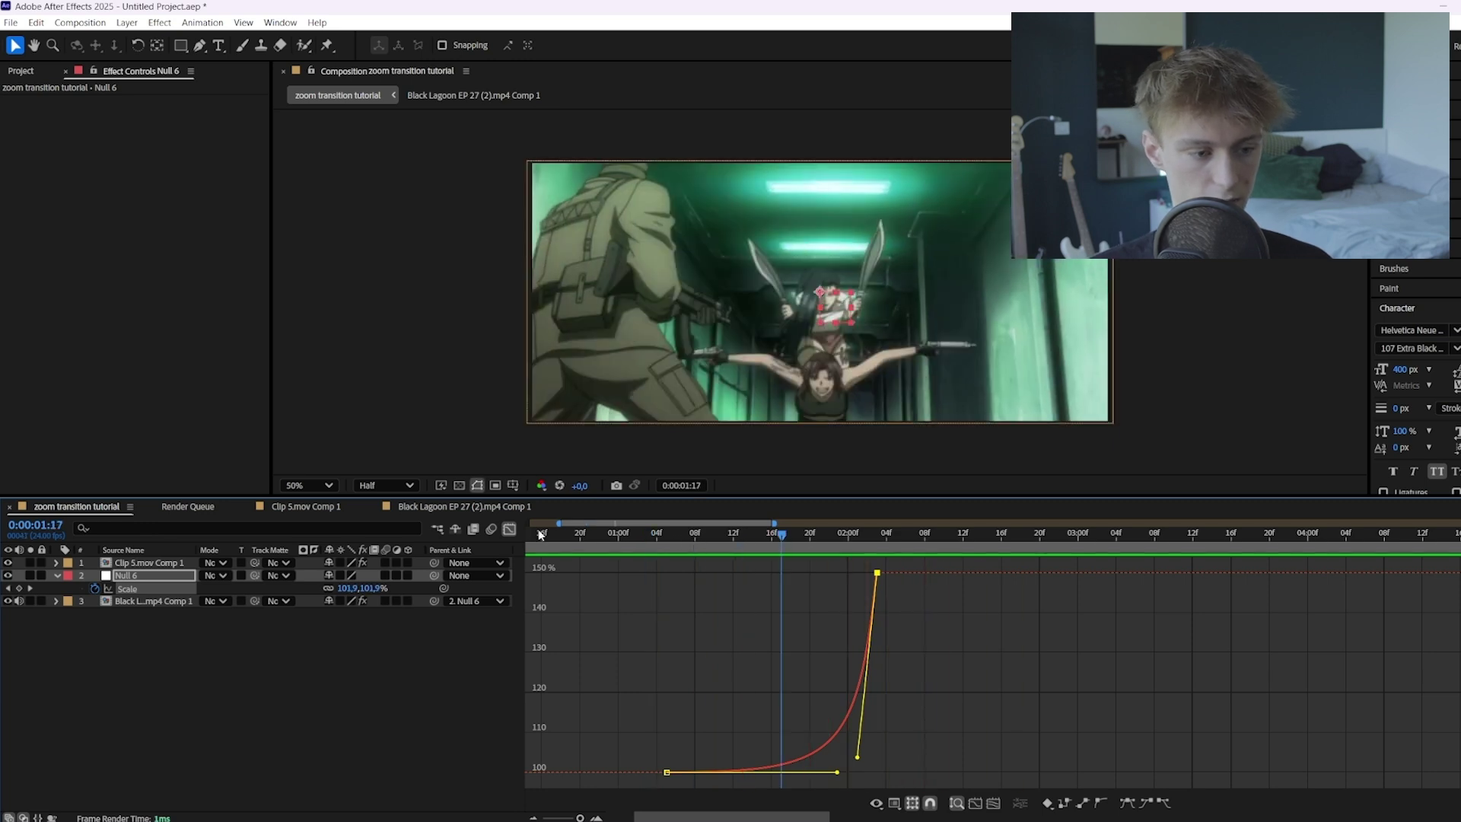
pyautogui.click(510, 529)
# Add a second null object above the Clip 5.mov layer.
pyautogui.click(884, 533)
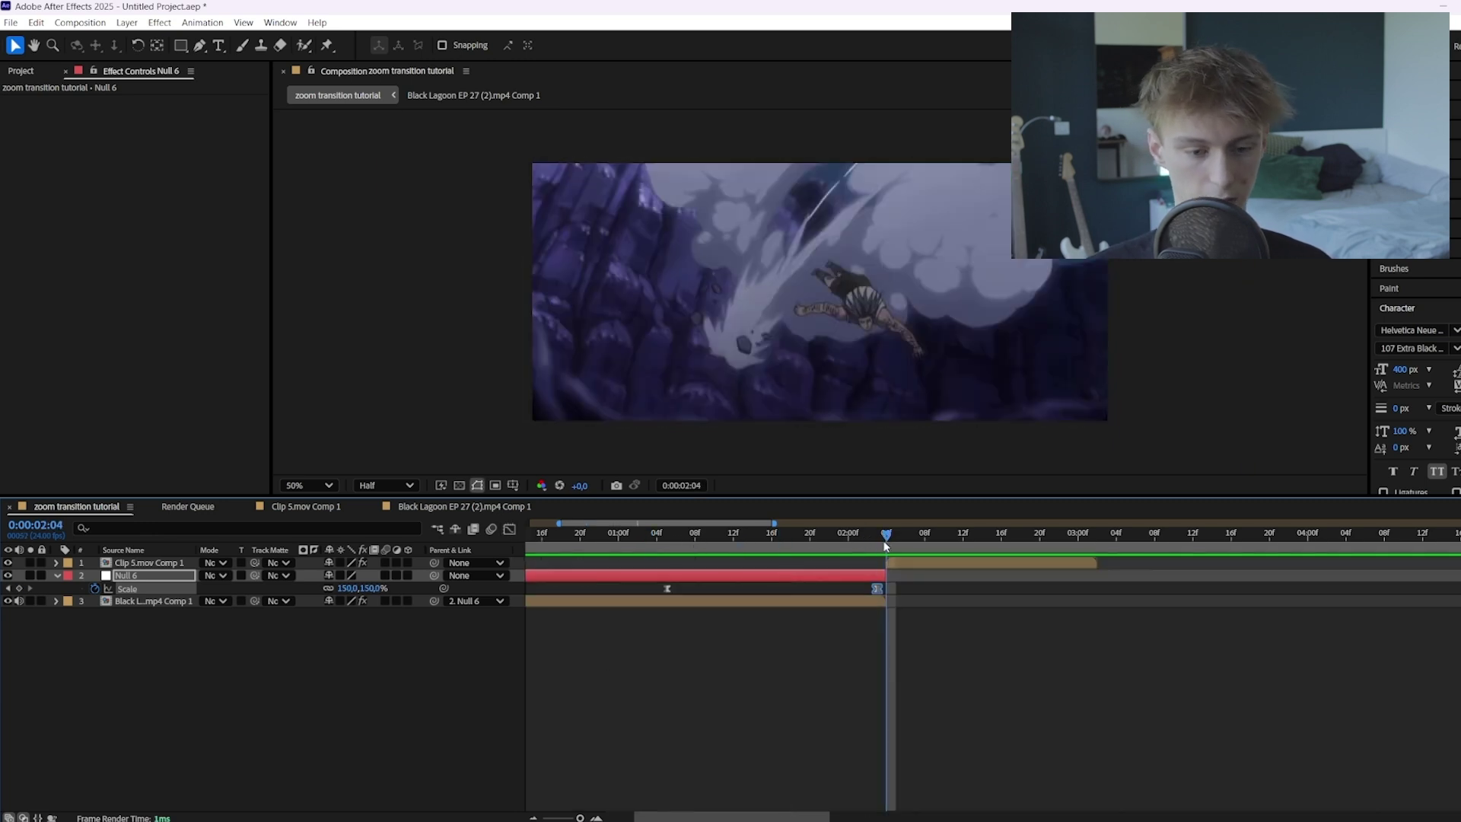
pyautogui.click(891, 563)
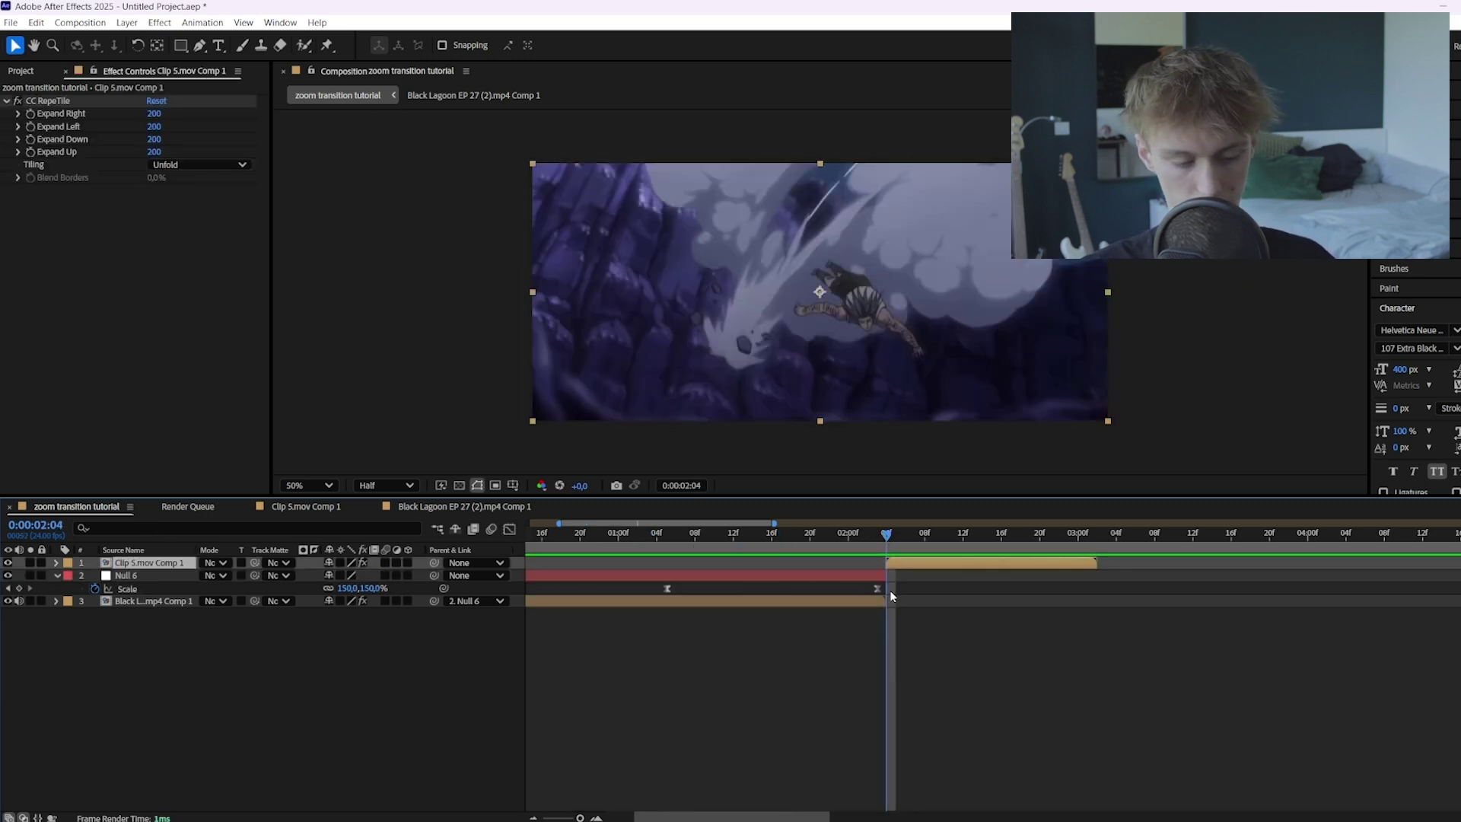
pyautogui.click(892, 596)
pyautogui.hotkey('ctrl', 'alt', 'shift', 'y')
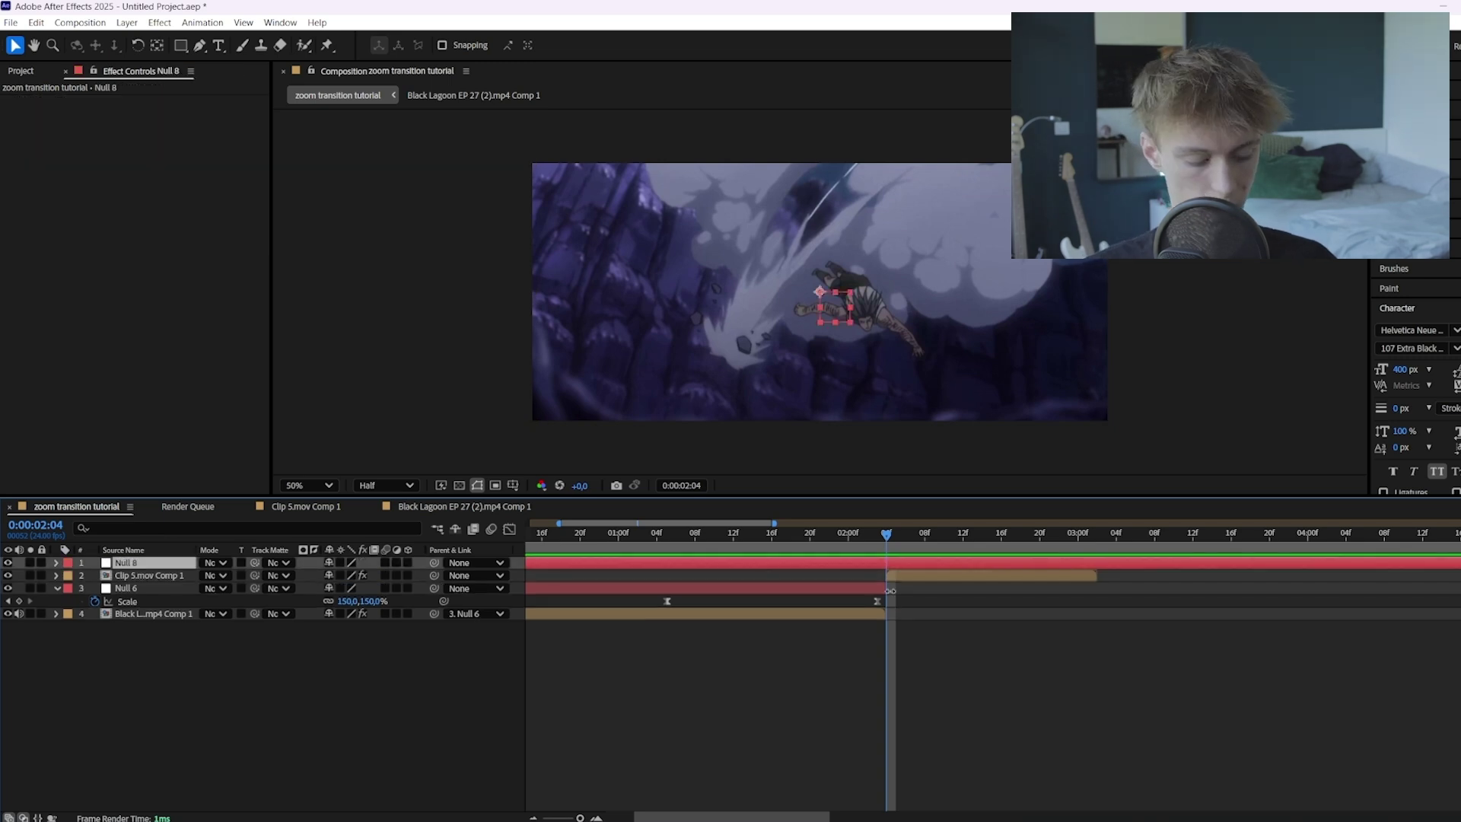
# Trim the second null to Clip 5.mov's span starting at 0:00:02:04 and parent the clip to it.
pyautogui.hotkey('ctrl', 'shift', 'd')
pyautogui.press('Delete')
pyautogui.click(1003, 576)
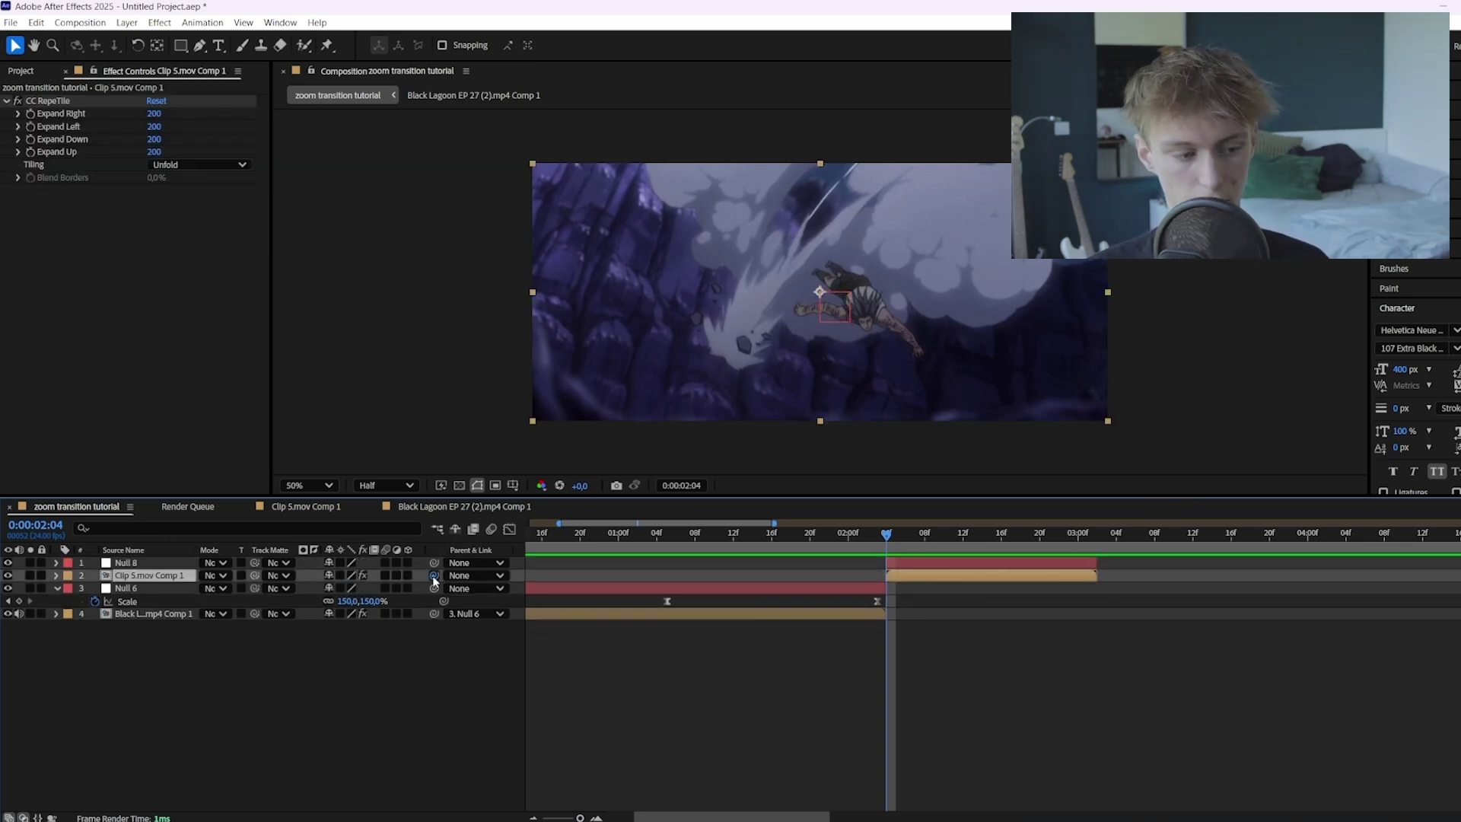
pyautogui.moveTo(435, 579); pyautogui.dragTo(414, 562)
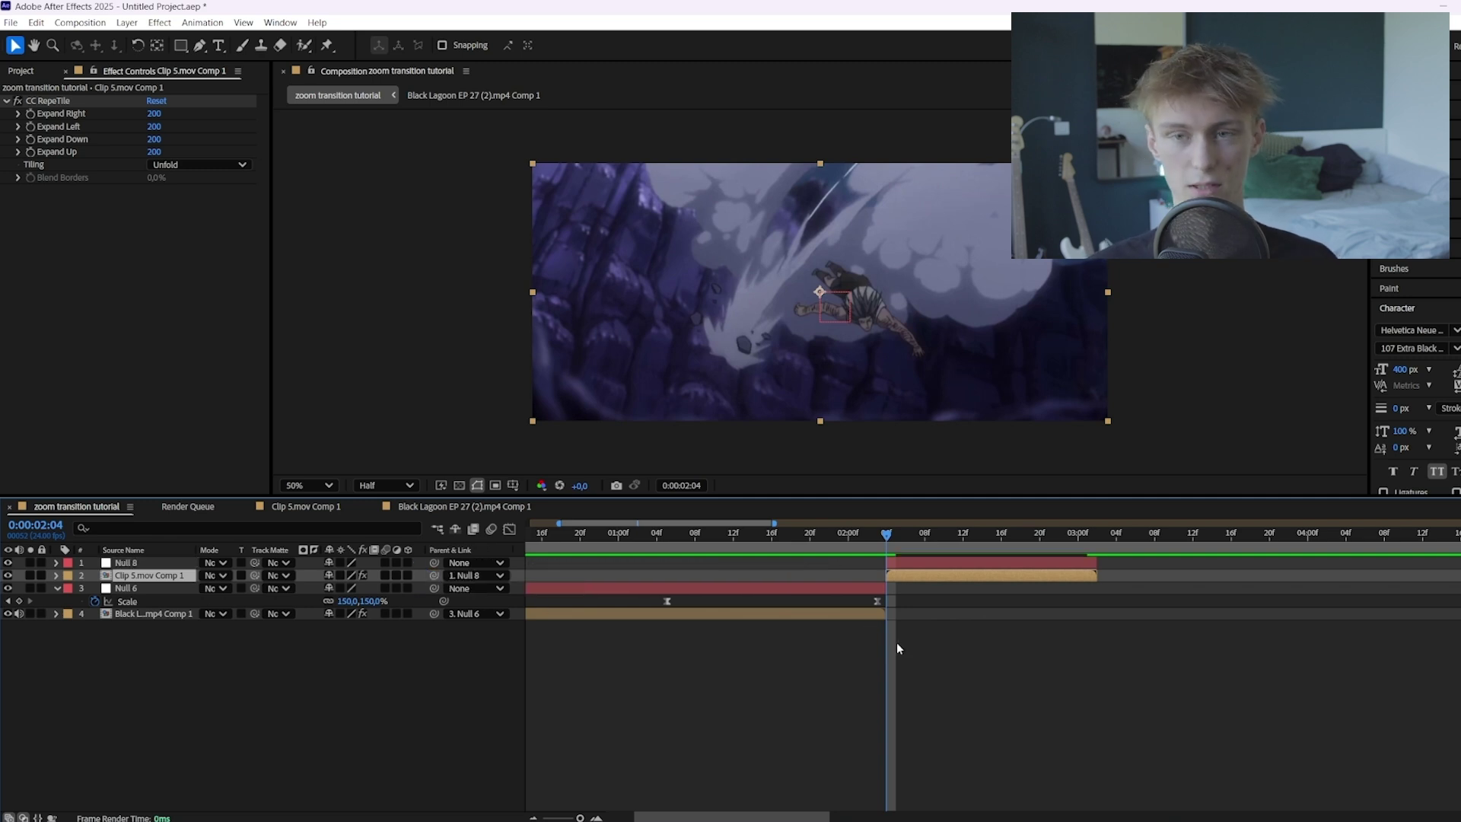
# Keyframe the second null's Scale at 100% at both 0:00:02:04 and 0:00:02:17.
pyautogui.click(940, 564)
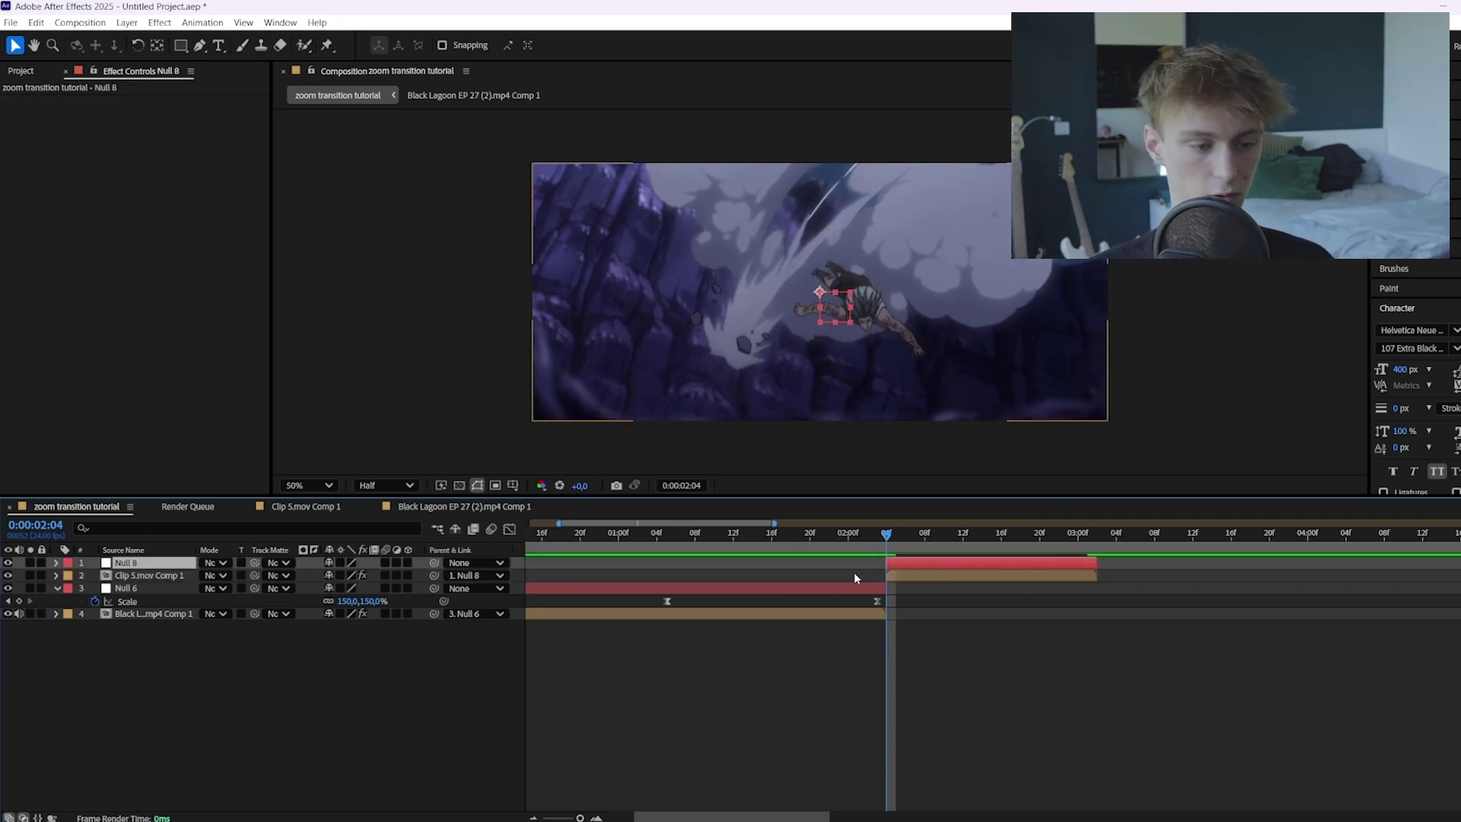
pyautogui.press('s')
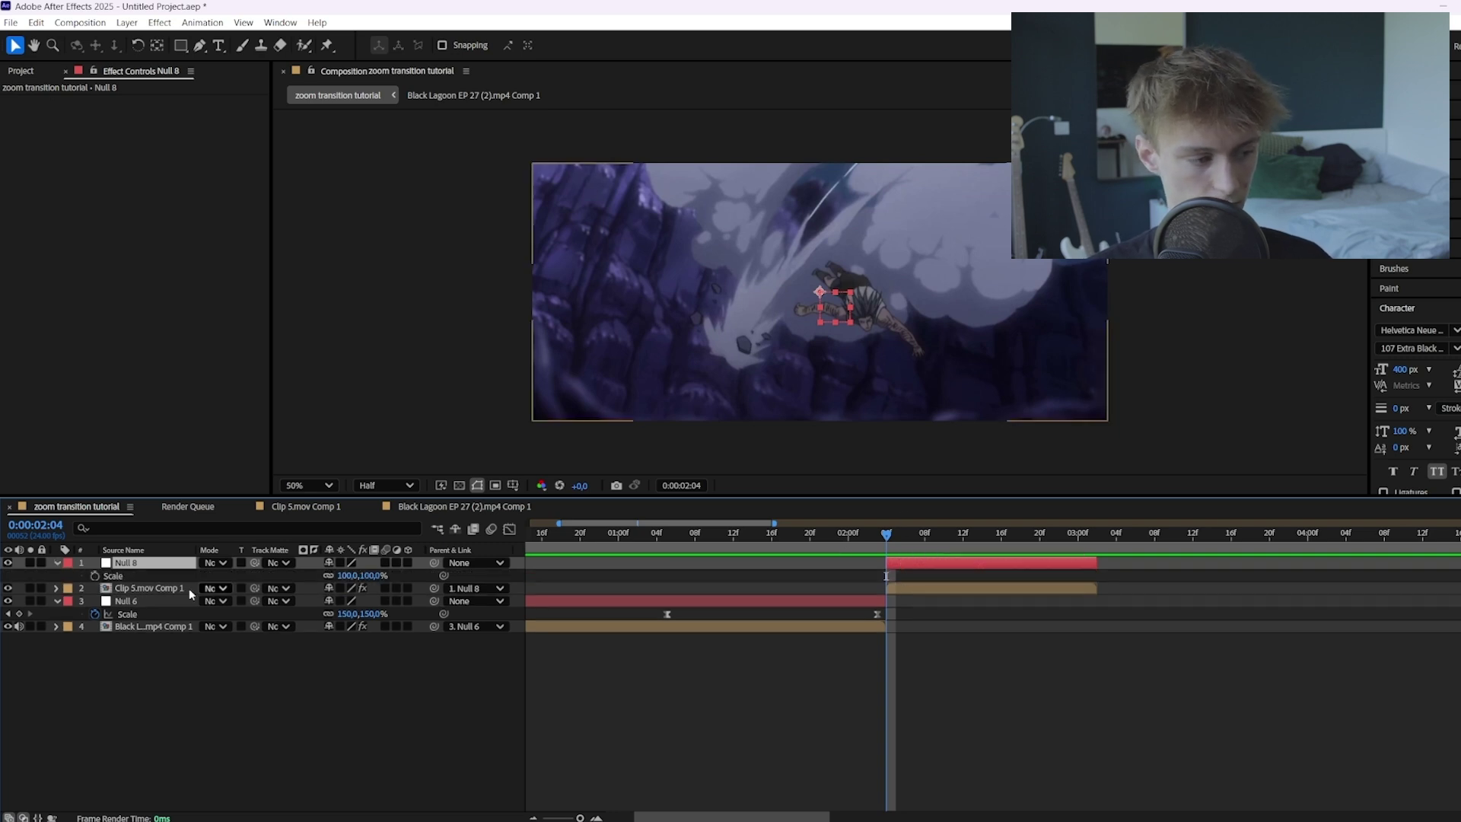
pyautogui.click(95, 576)
pyautogui.moveTo(723, 533); pyautogui.dragTo(1018, 573)
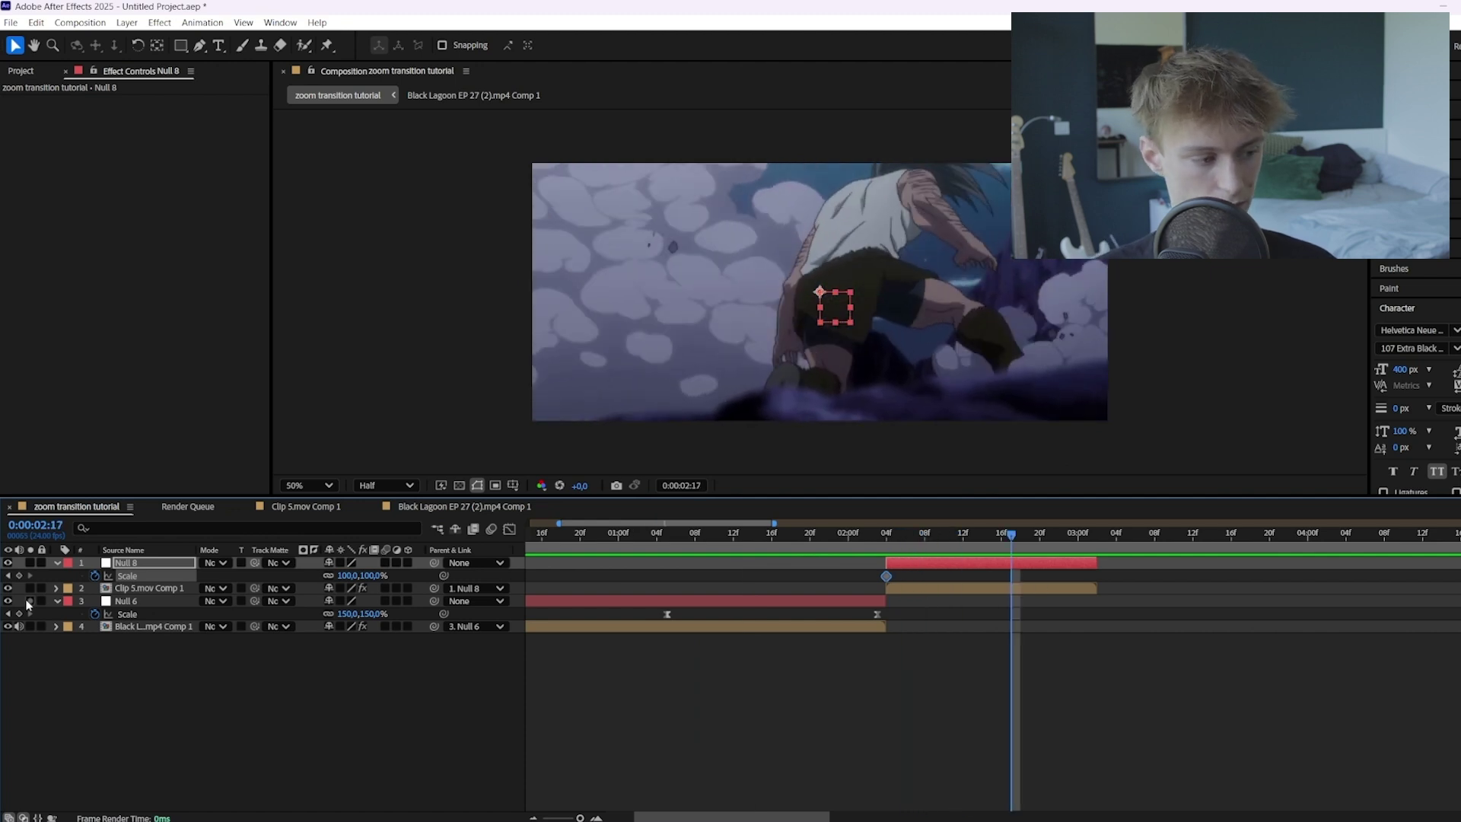
pyautogui.click(18, 576)
# Set the second null's Scale keyframe at 0:00:02:17 to 120%, and fine-tune it to 122%.
pyautogui.press('j')
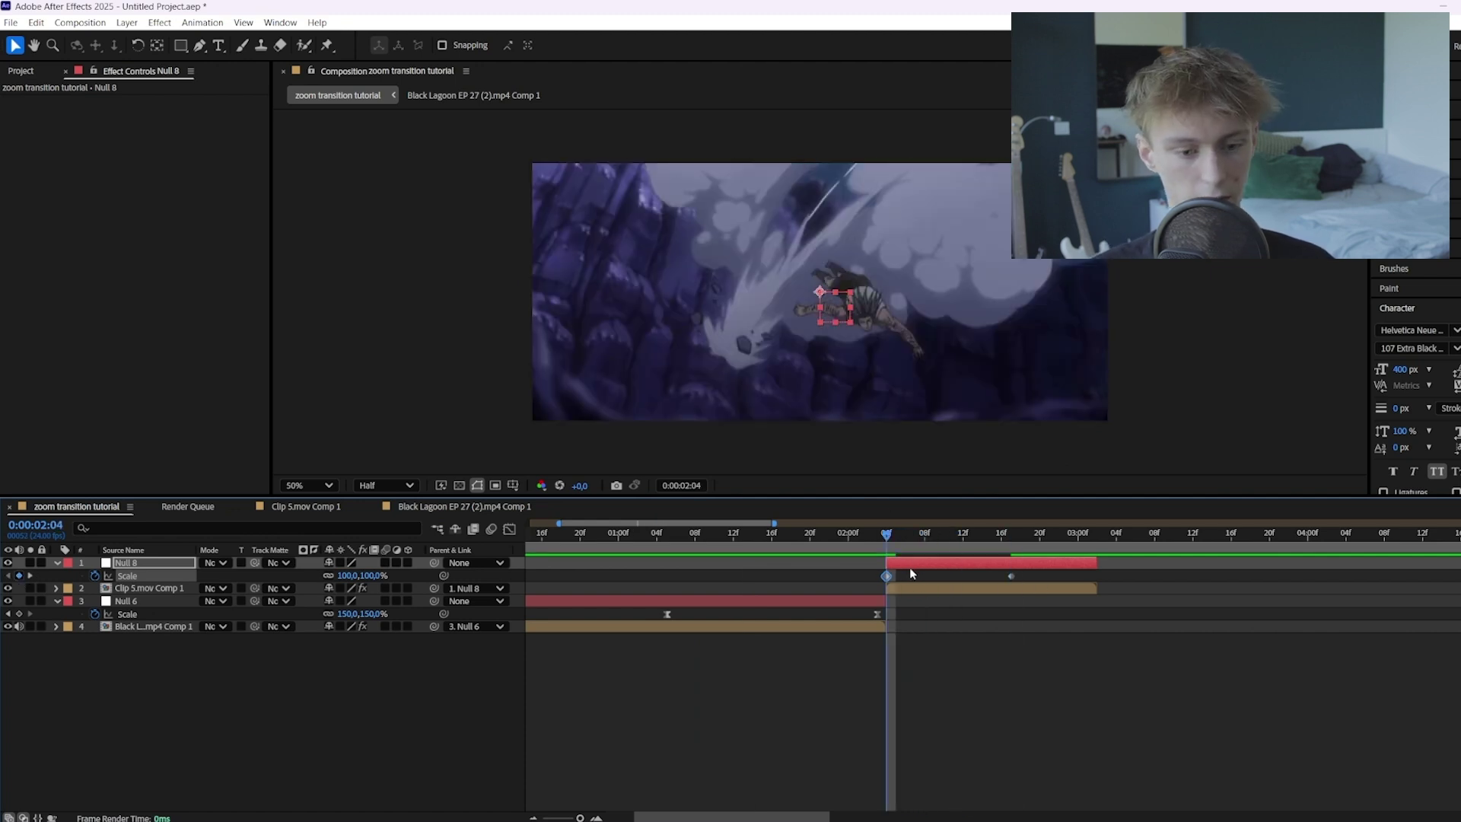
pyautogui.press('k')
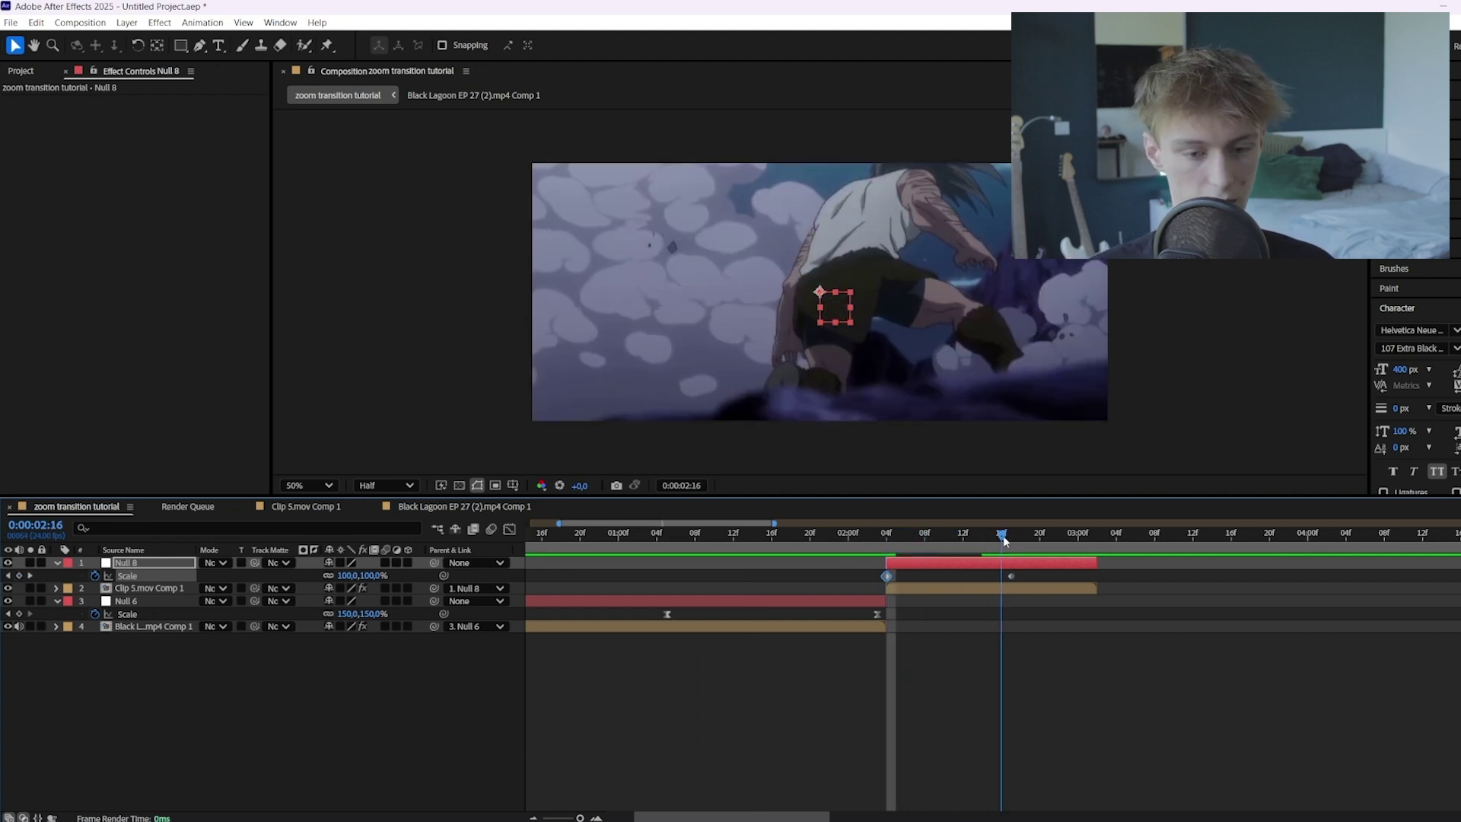
pyautogui.click(349, 575)
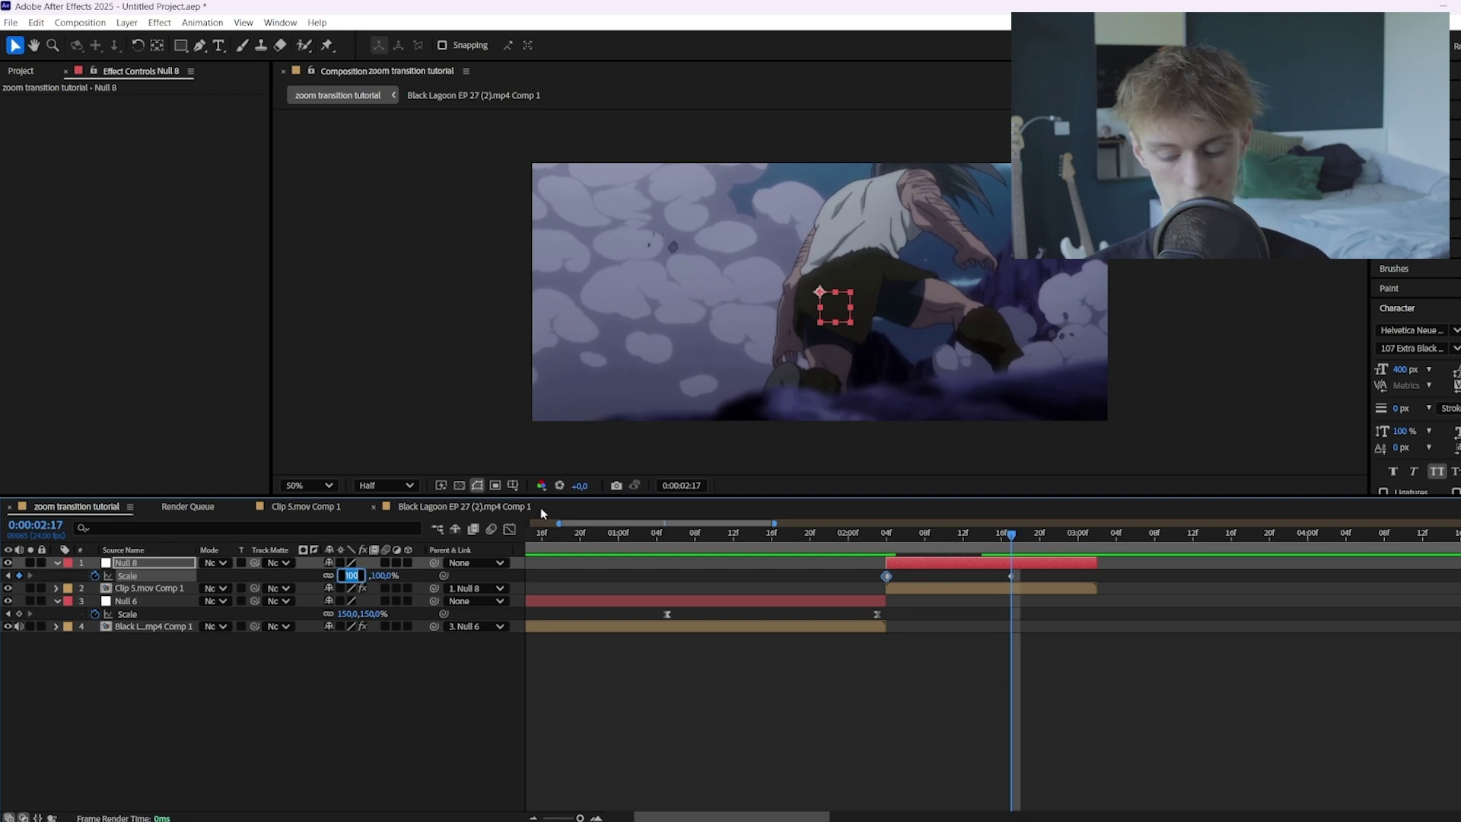
pyautogui.write('120')
pyautogui.press('Return')
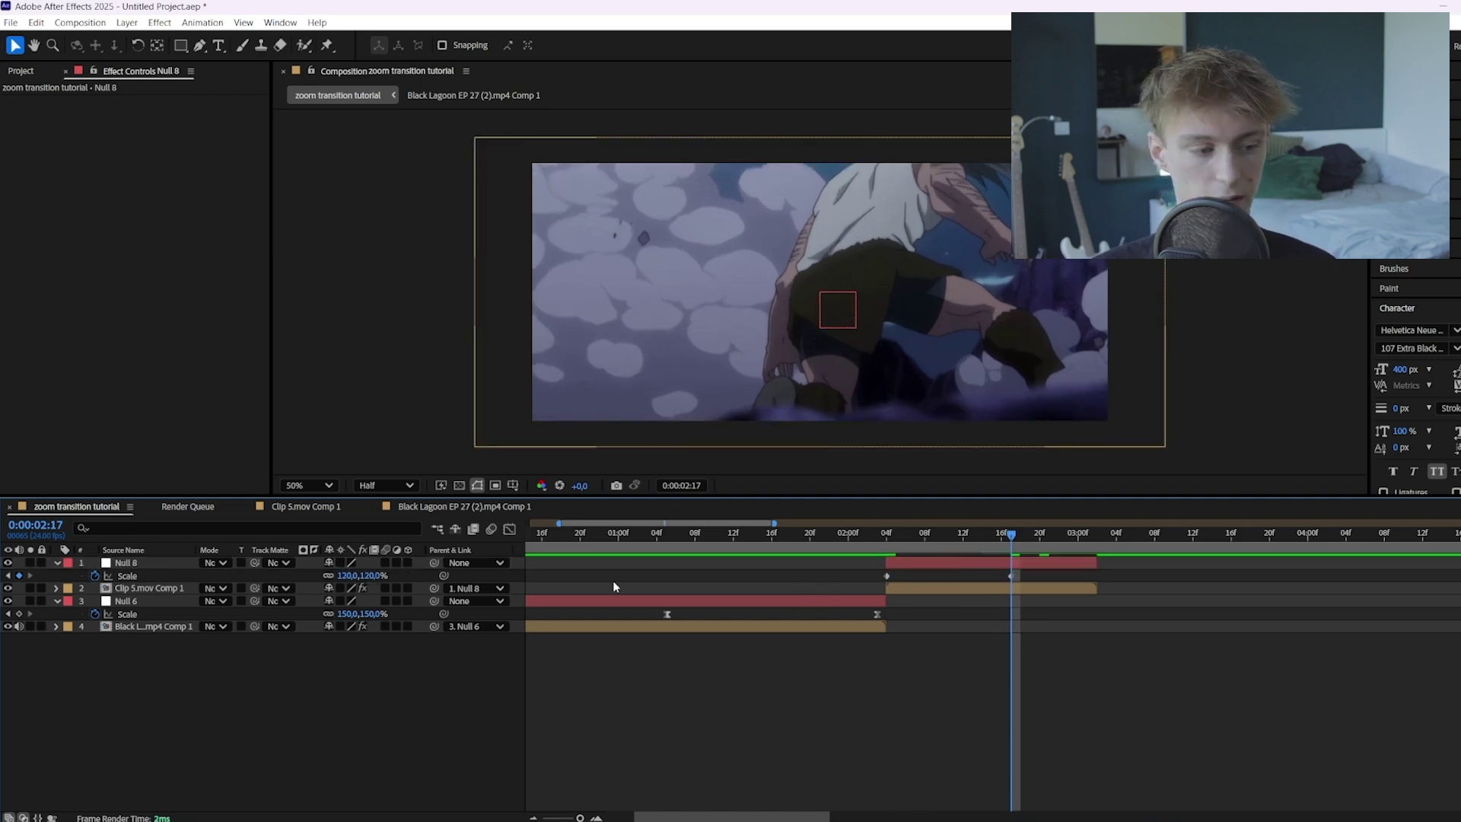
pyautogui.moveTo(350, 576)
pyautogui.mouseDown()
pyautogui.moveTo(392, 576)
pyautogui.moveTo(354, 583)
pyautogui.mouseUp()
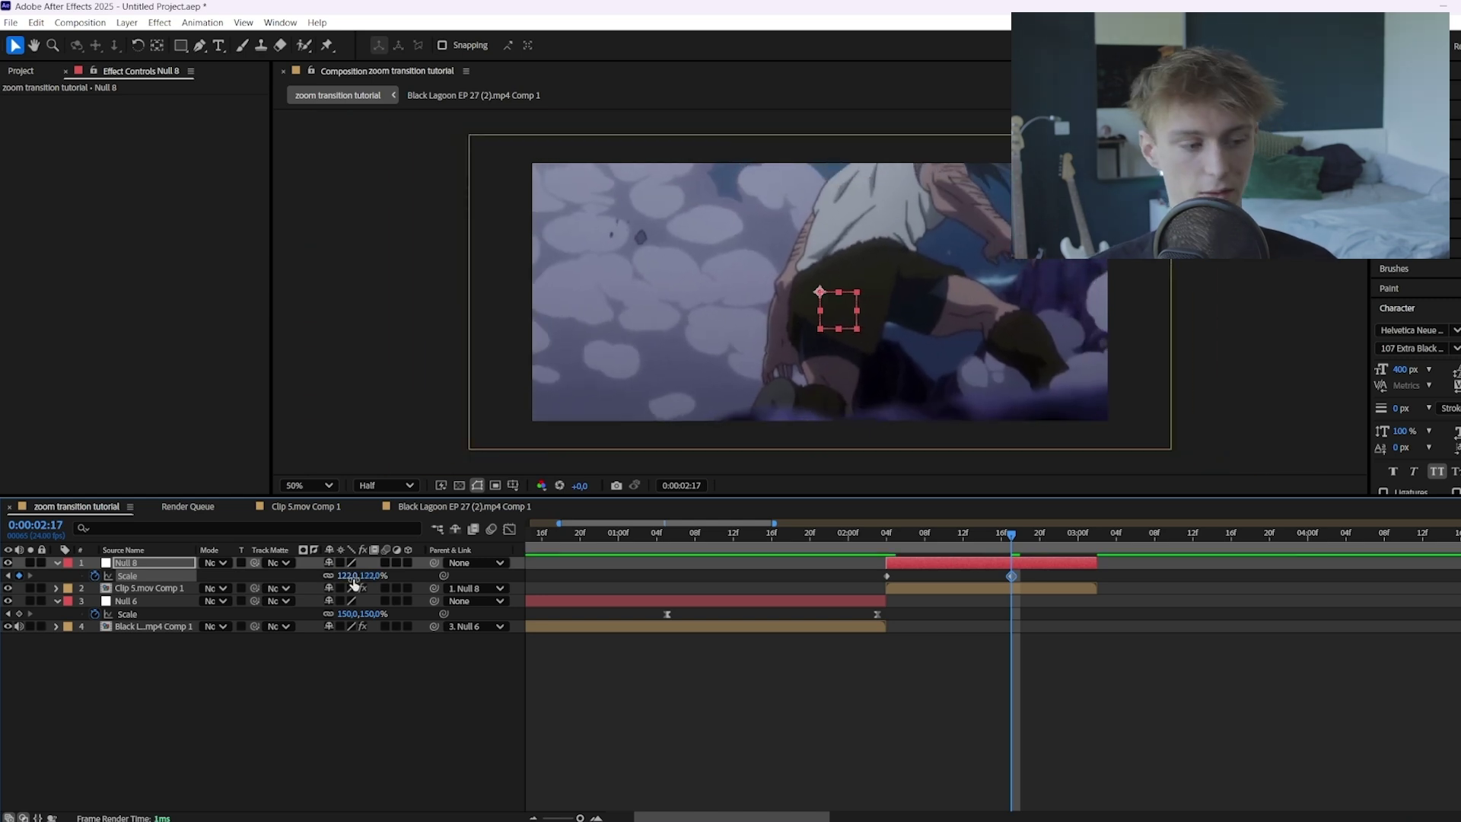
# Undo the last Scale change and shape the second null's eased Scale curve to start steeply and flatten toward 0:00:02:17.
pyautogui.hotkey('ctrl', 'z')
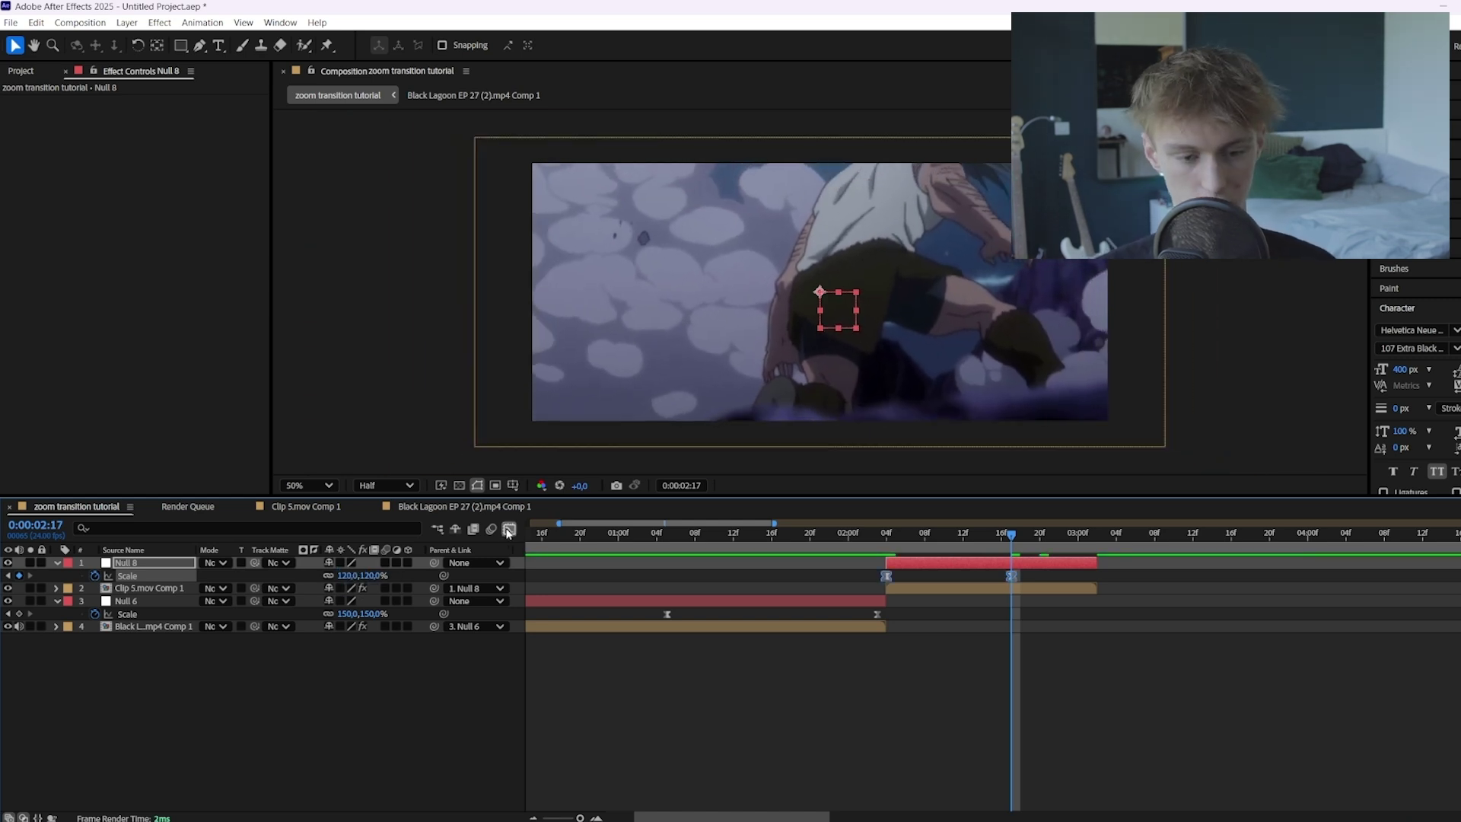
pyautogui.click(508, 530)
pyautogui.moveTo(947, 692); pyautogui.dragTo(913, 573)
pyautogui.click(887, 535)
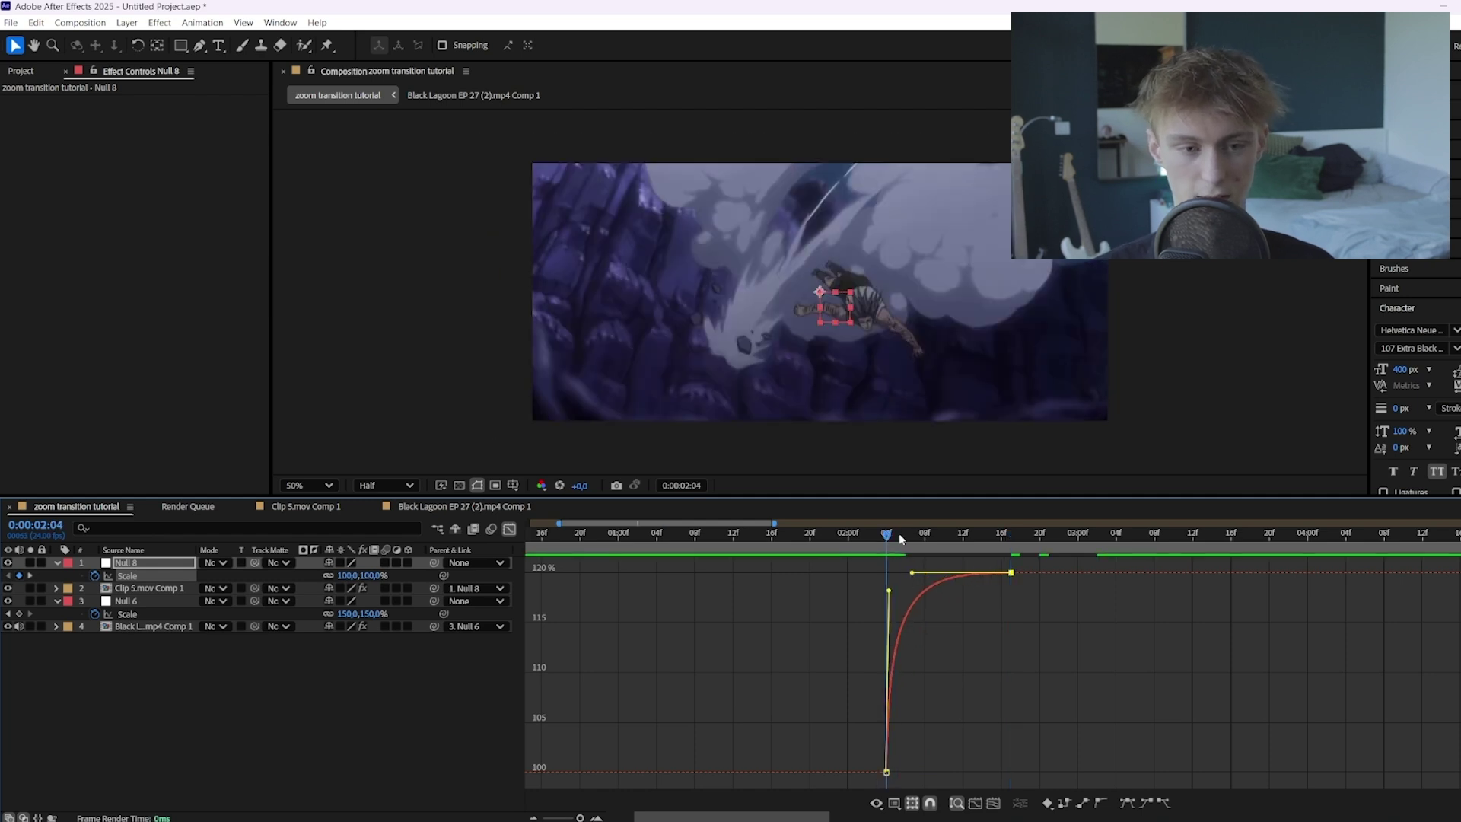
pyautogui.press('space')
pyautogui.press('space')
pyautogui.moveTo(892, 536)
pyautogui.mouseDown()
pyautogui.moveTo(872, 533)
pyautogui.moveTo(887, 534)
pyautogui.mouseUp()
pyautogui.click(514, 531)
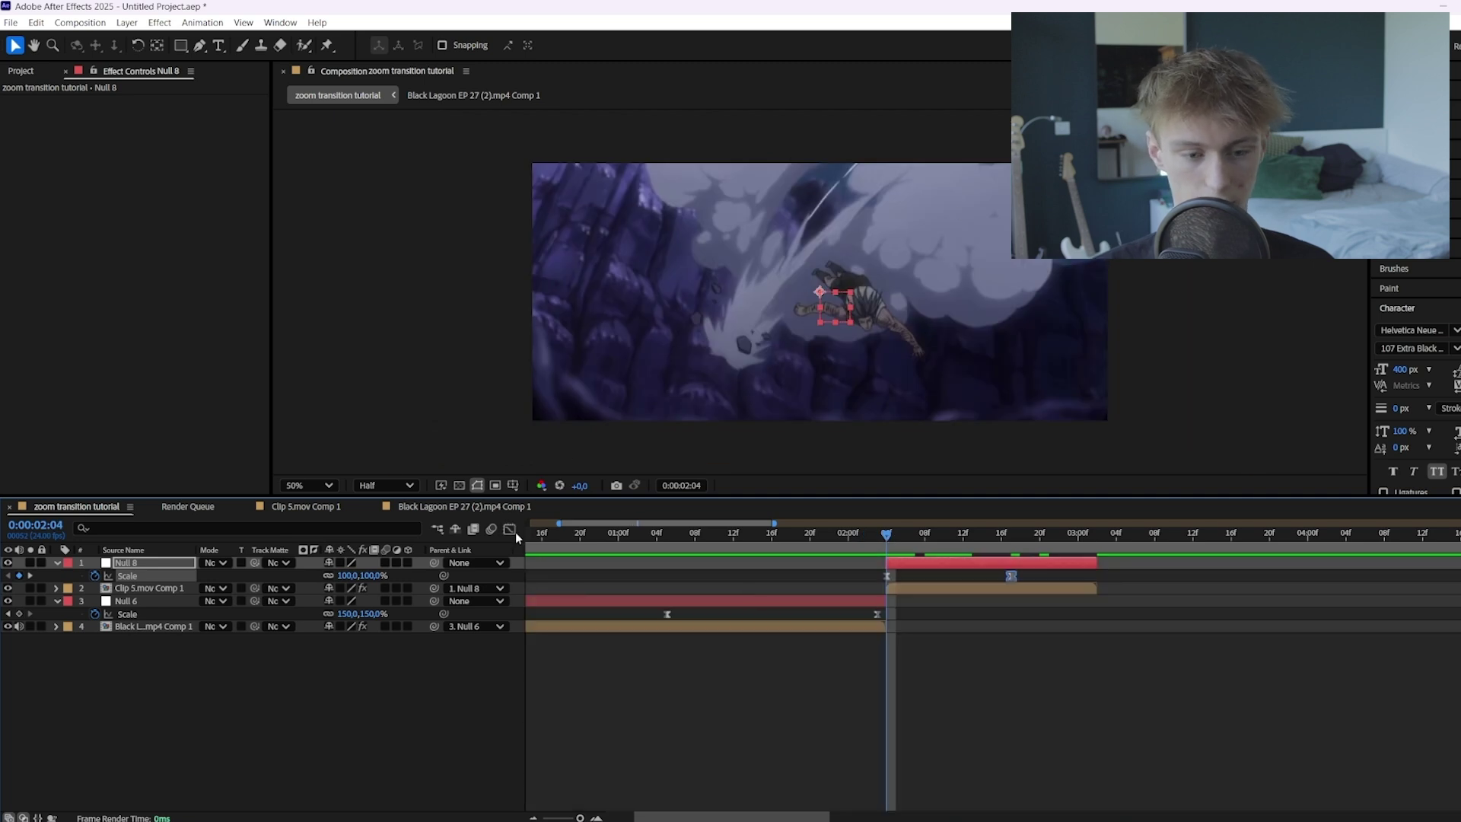
# Compare the first null's Scale curve at 0:00:02:03 with the second null's Scale curve at 0:00:02:04.
pyautogui.moveTo(886, 535); pyautogui.dragTo(877, 535)
pyautogui.click(877, 613)
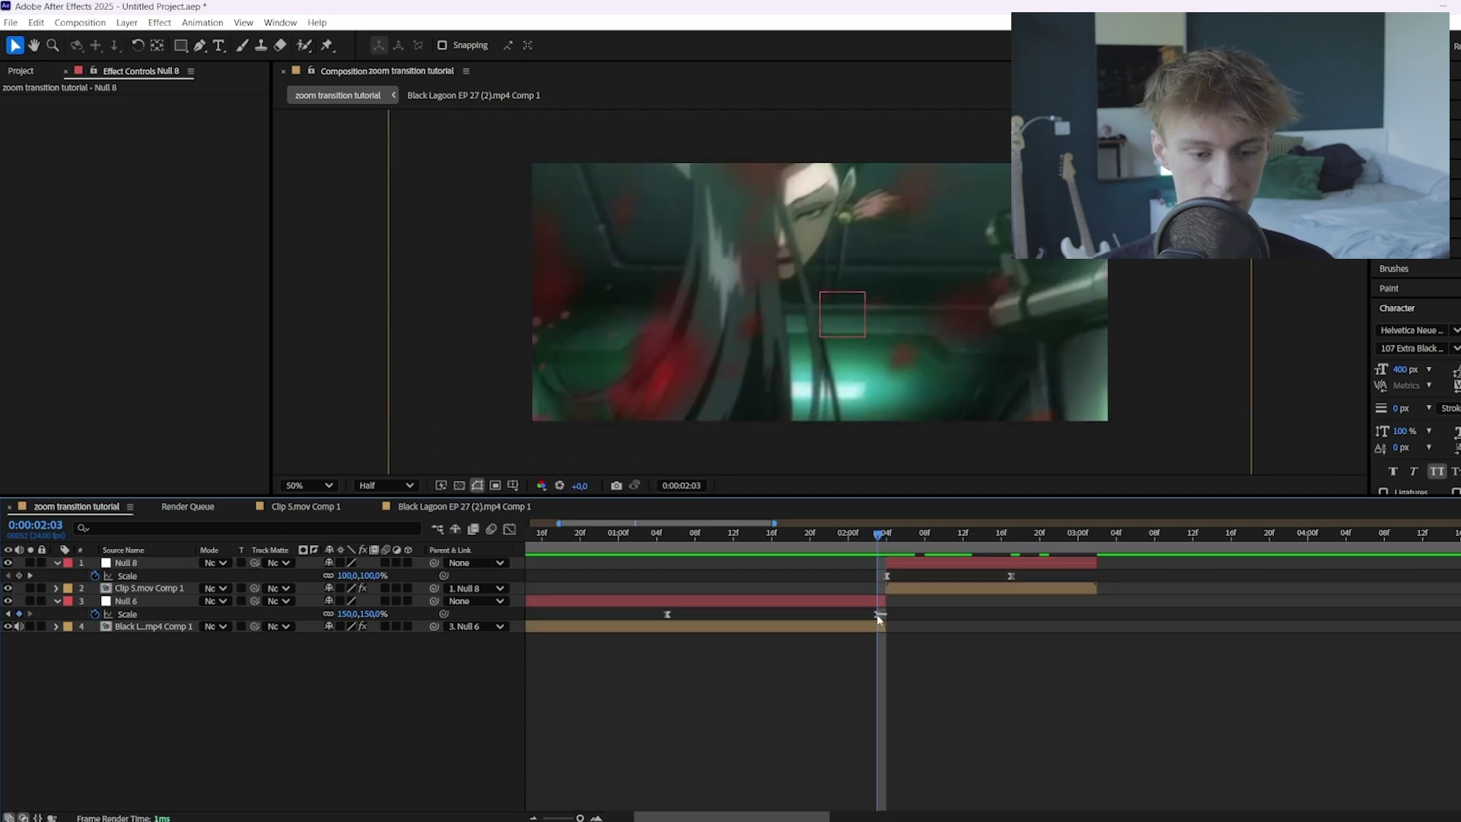
pyautogui.click(510, 529)
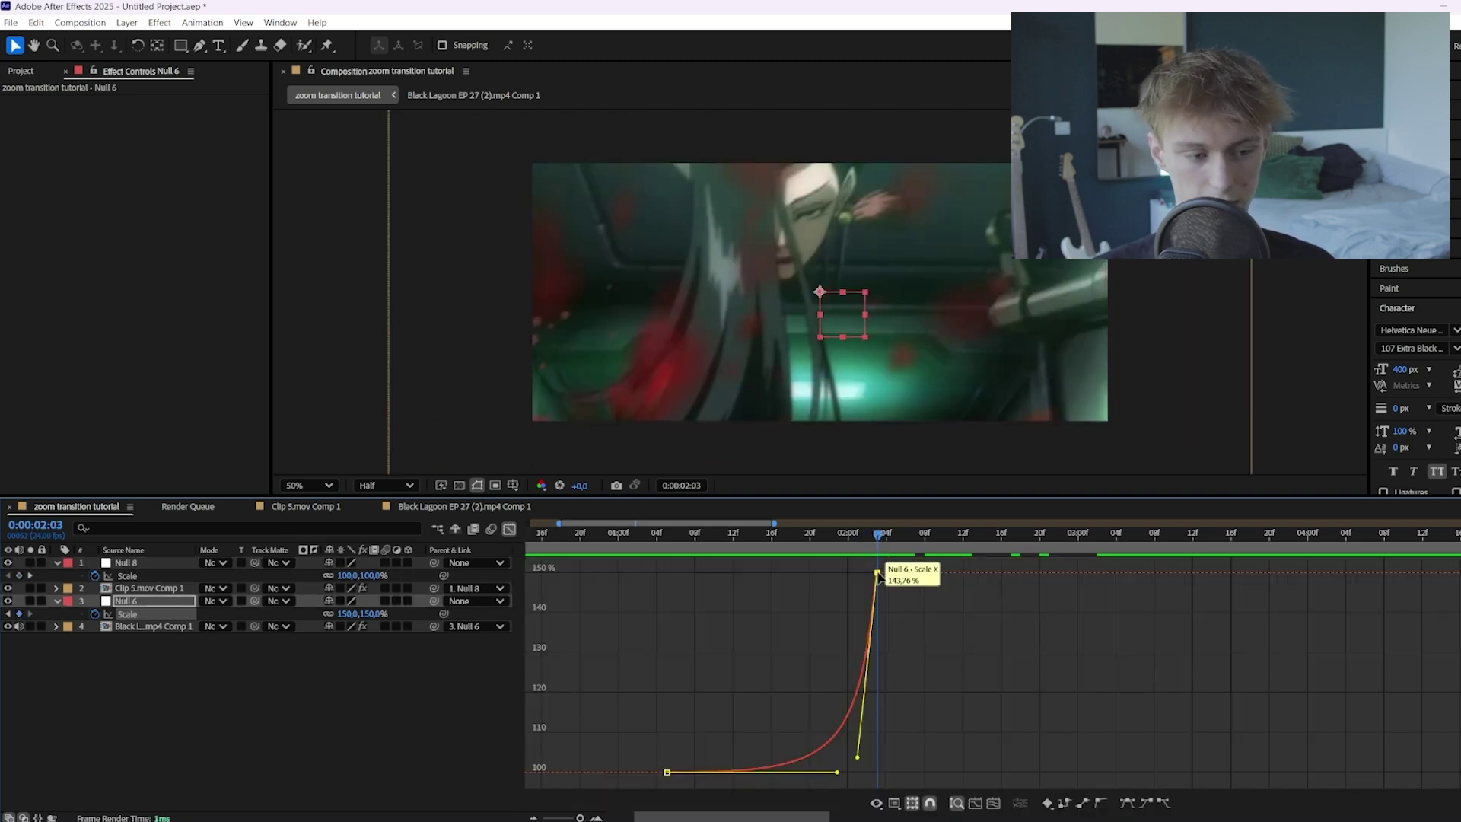
pyautogui.hotkey('shift', 'F3')
pyautogui.click(888, 536)
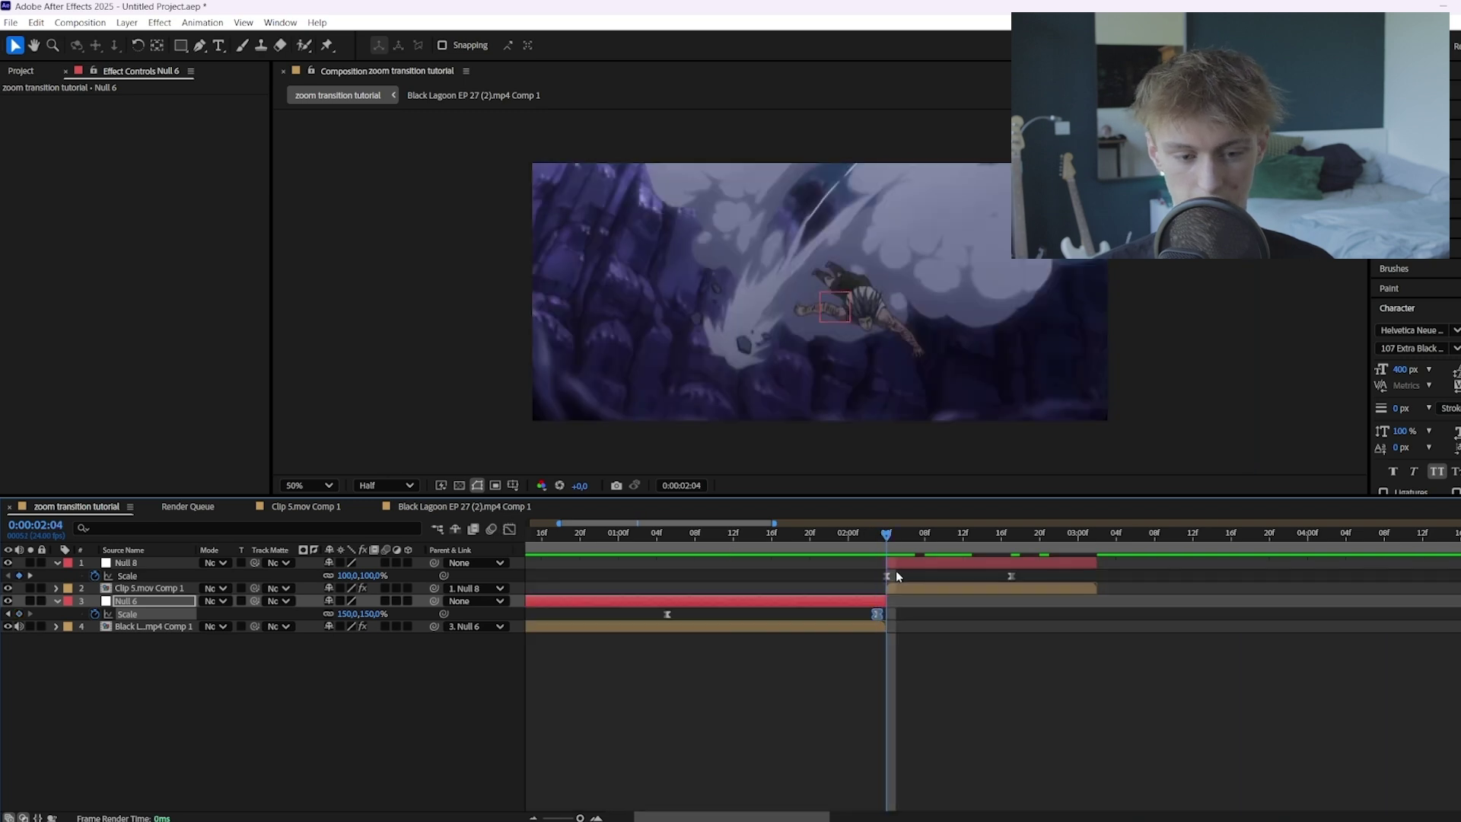
pyautogui.click(887, 575)
pyautogui.click(509, 529)
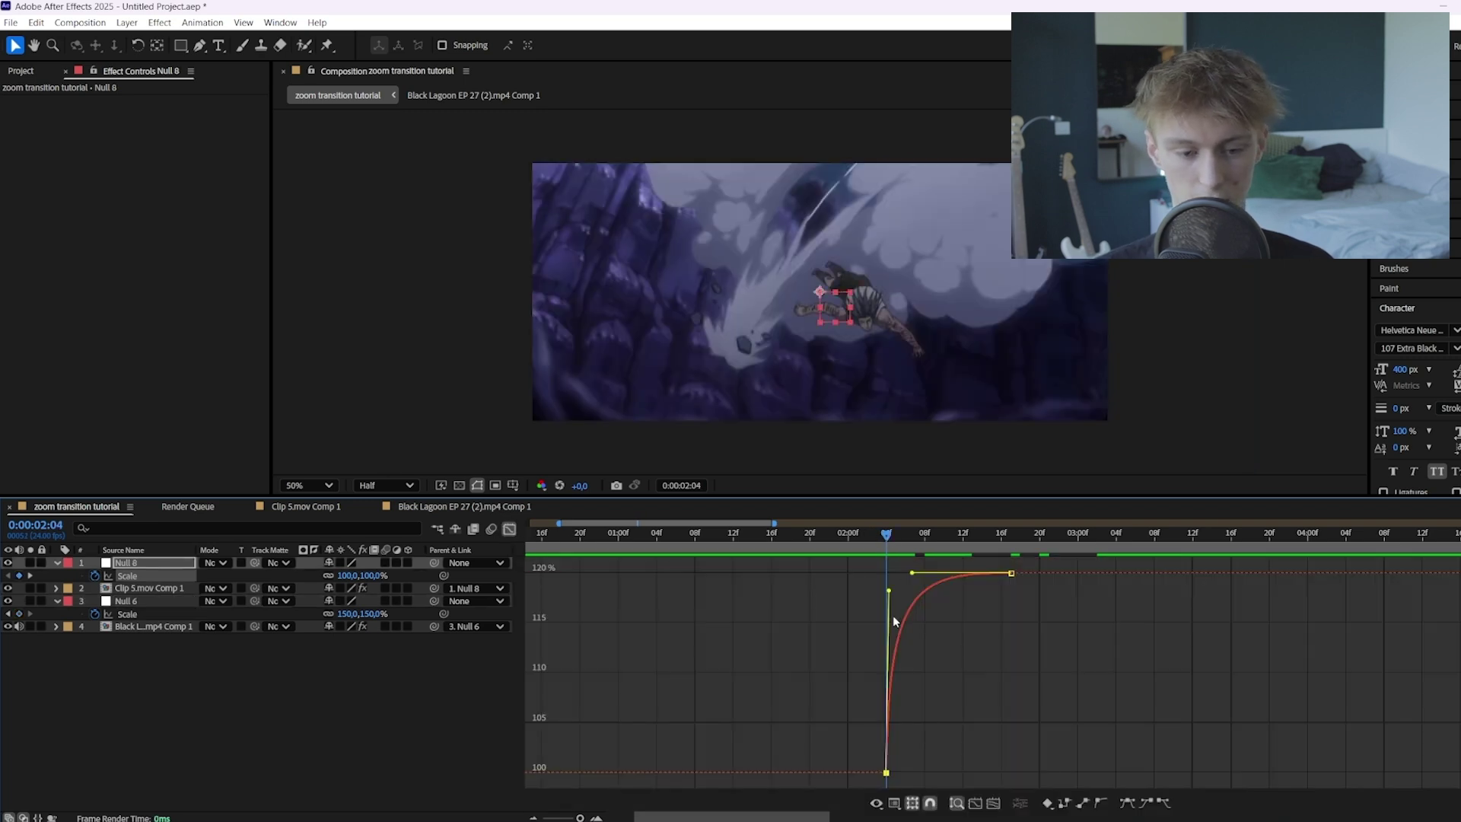
# Try a slow-starting S-shaped Scale curve on the second null, preview the transition, and restore the steep start.
pyautogui.moveTo(889, 590); pyautogui.dragTo(1005, 773)
pyautogui.press('space')
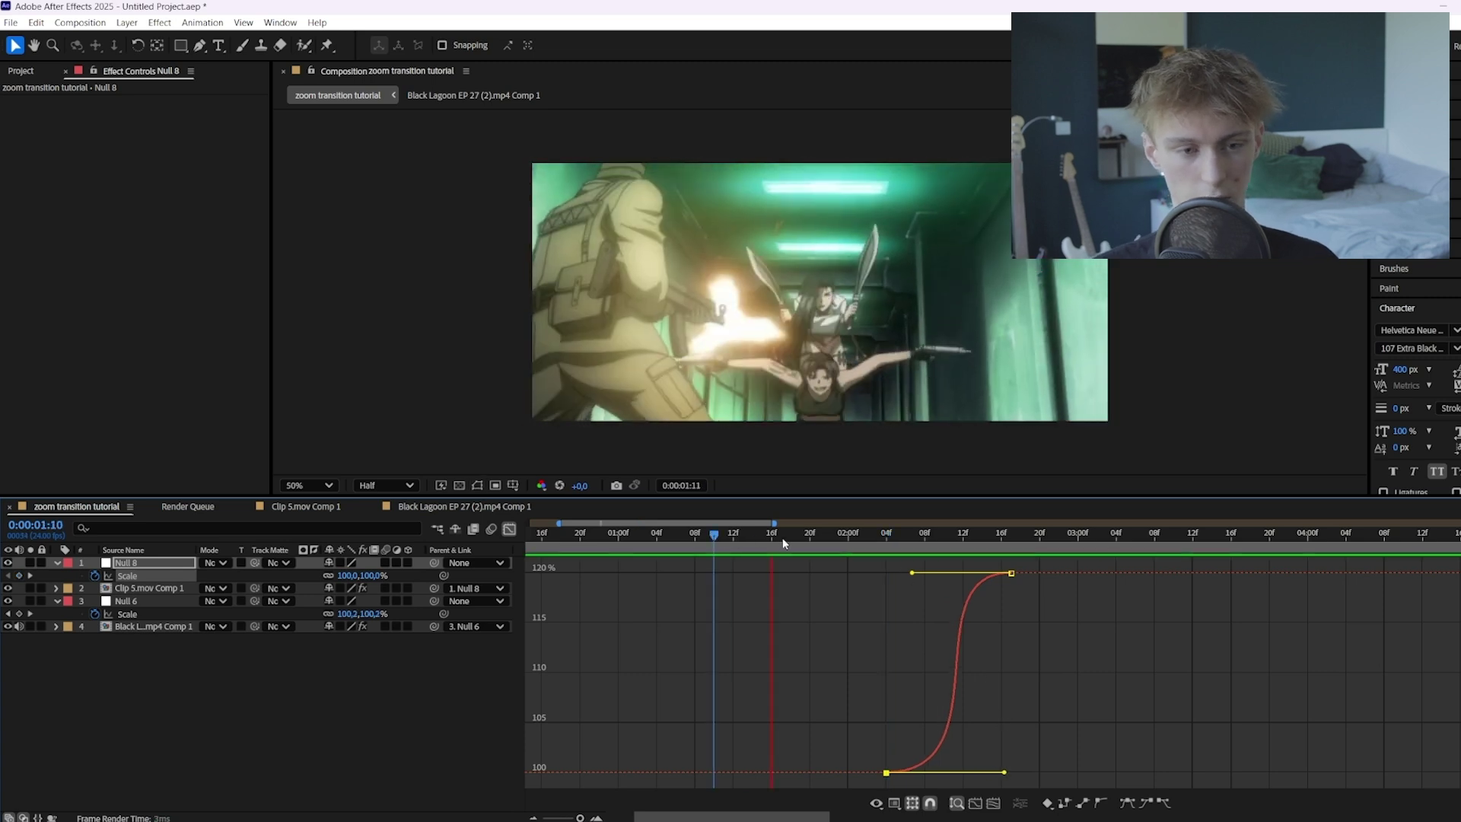
pyautogui.moveTo(830, 532); pyautogui.dragTo(988, 538)
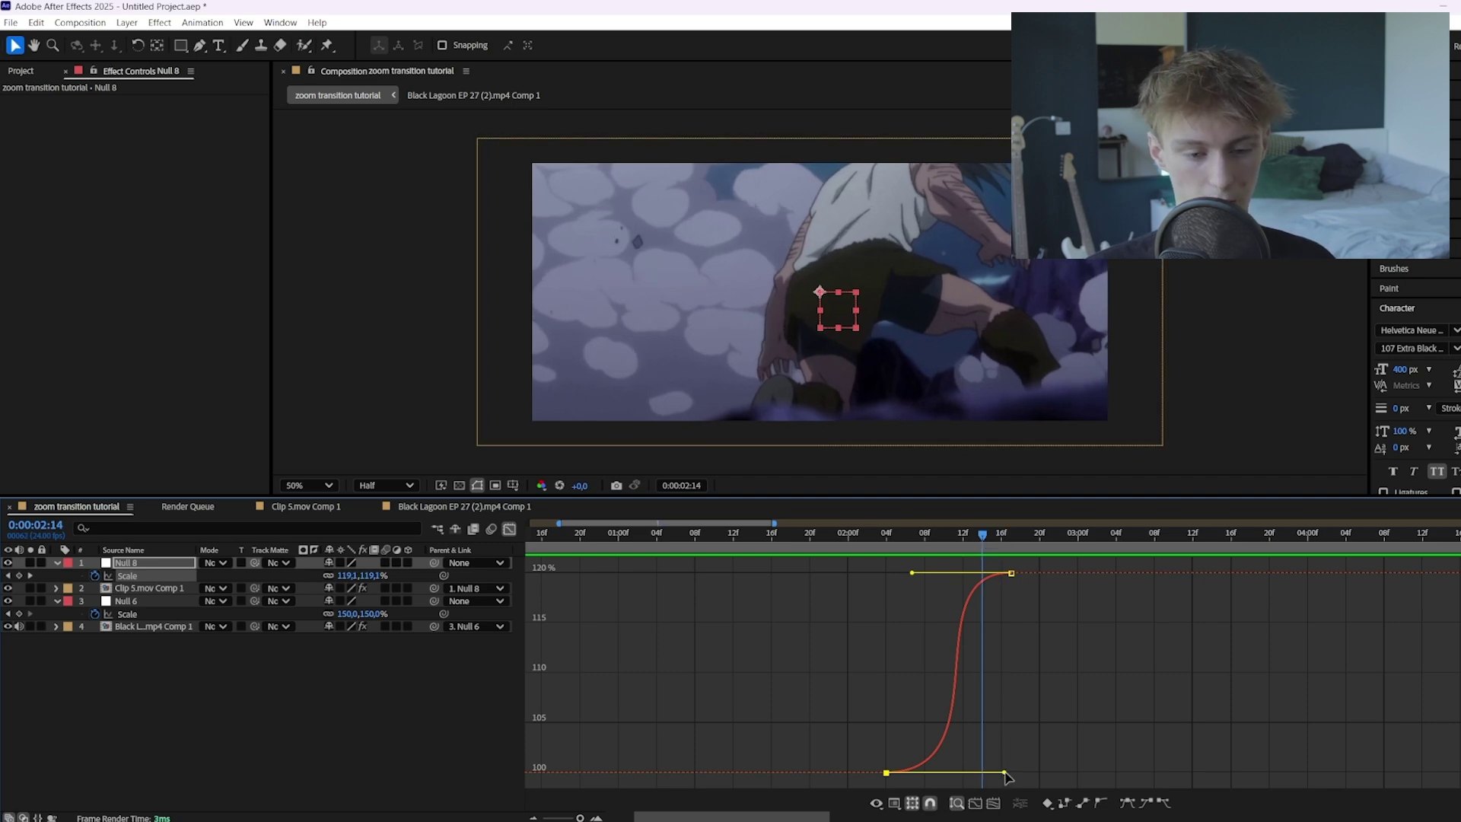
pyautogui.moveTo(1006, 776); pyautogui.dragTo(874, 591)
pyautogui.moveTo(983, 535); pyautogui.dragTo(739, 537)
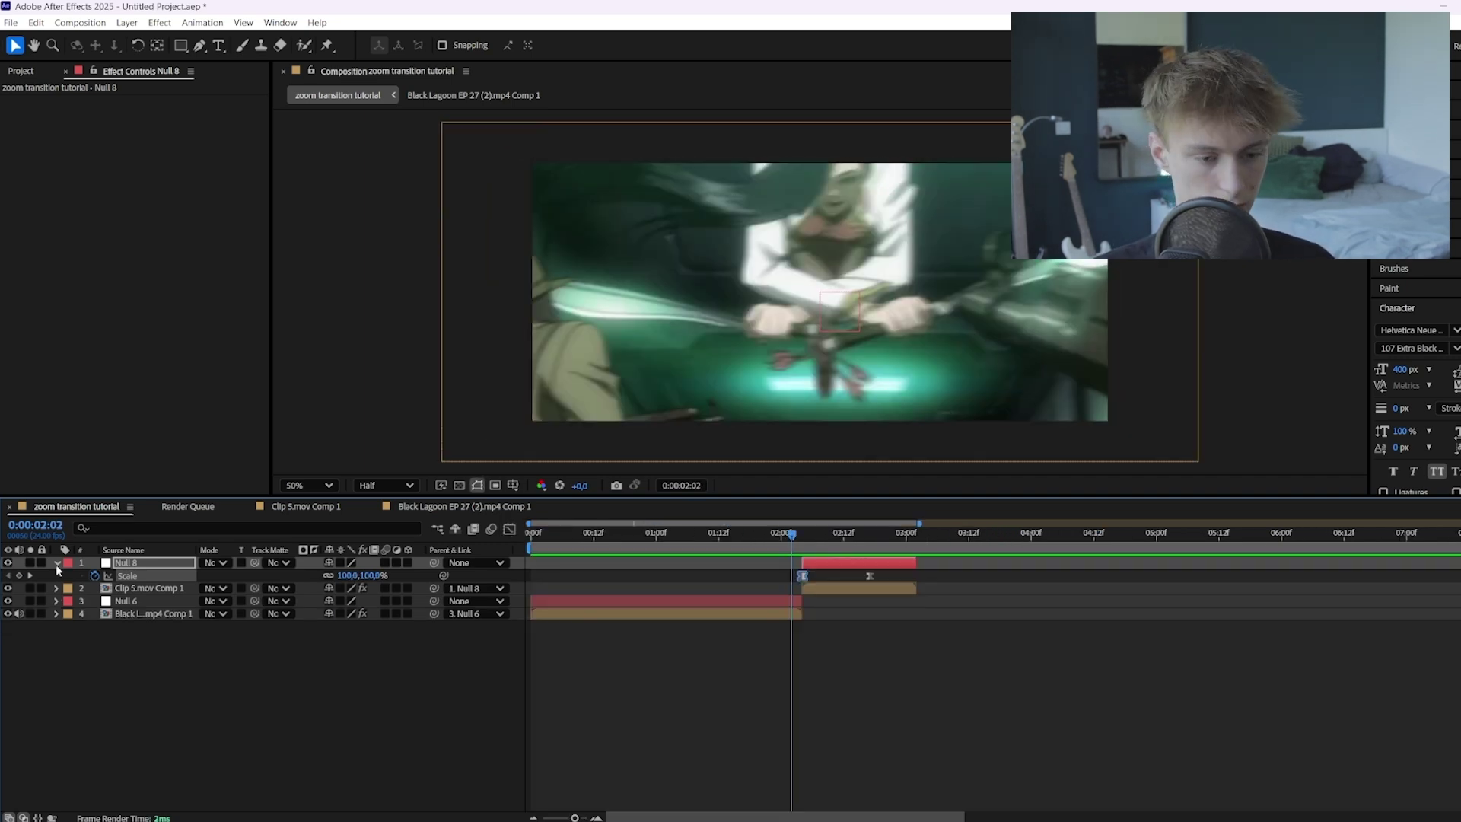
# Collapse the second null's properties and add an adjustment layer at the top of the layer stack.
pyautogui.click(57, 564)
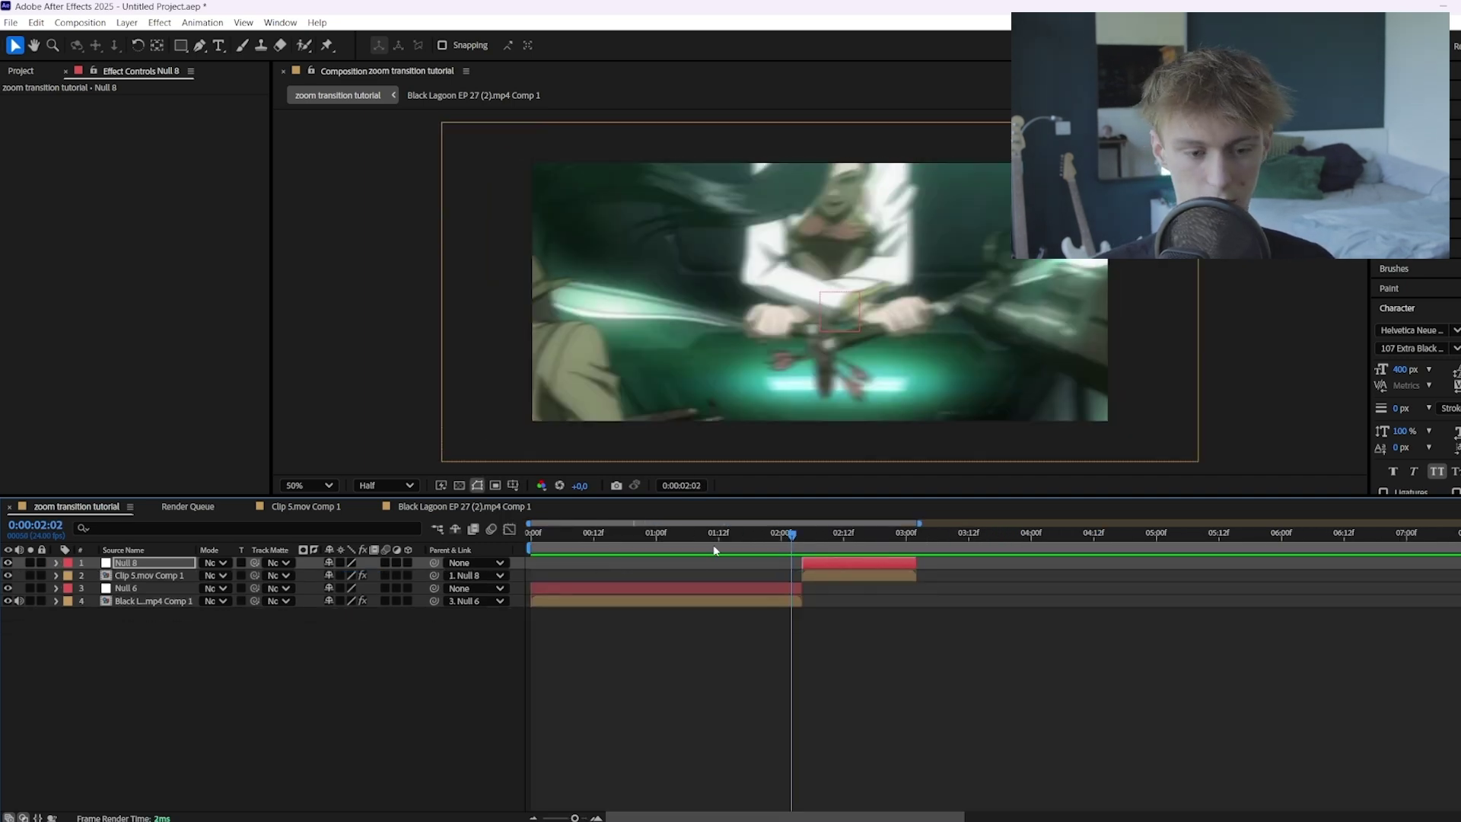
pyautogui.press('=')
pyautogui.click(819, 537)
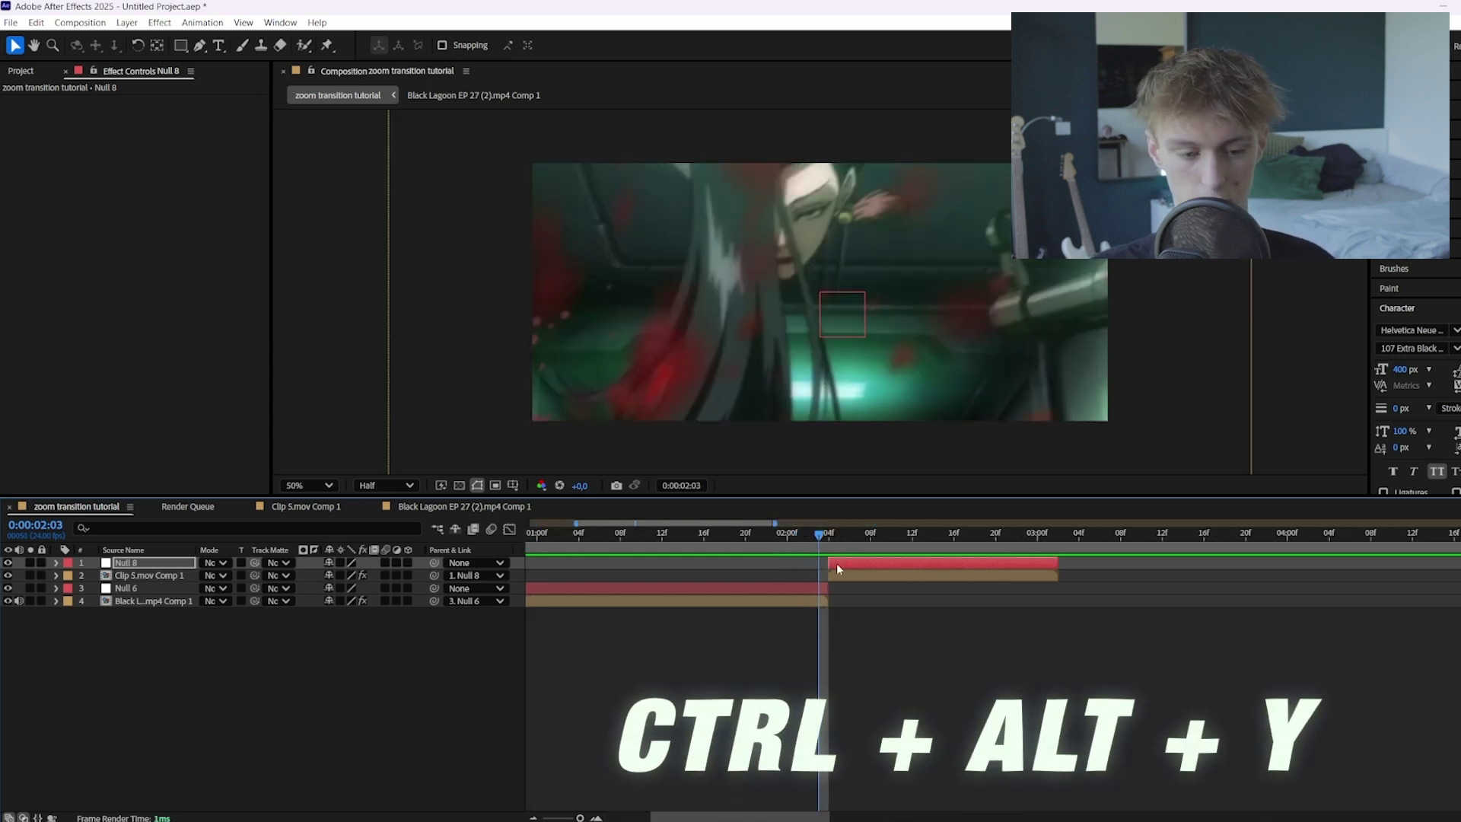
pyautogui.hotkey('ctrl', 'alt', 'y')
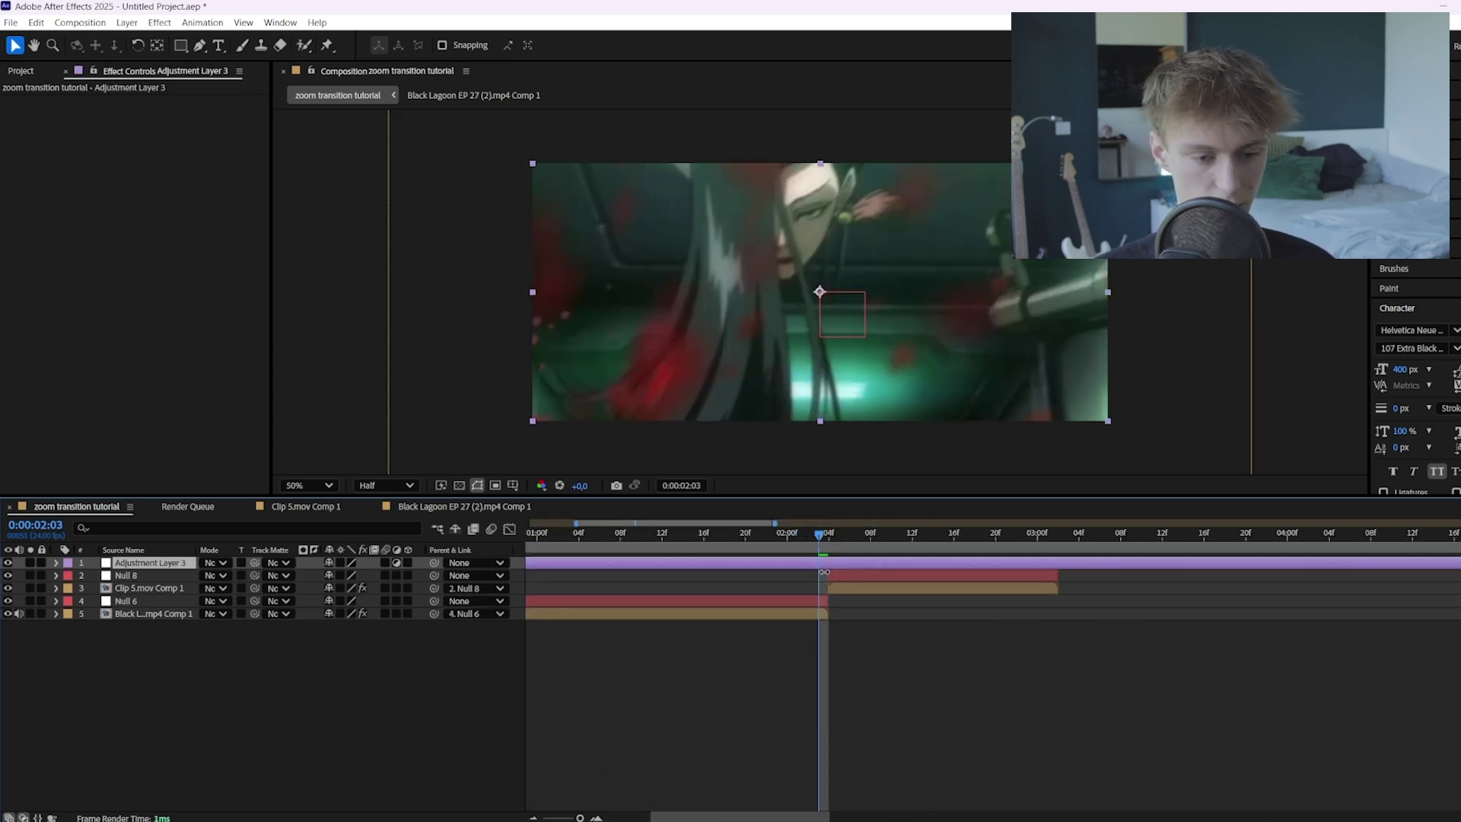
# Mark the cut between the two clips at 0:00:02:04 with a composition marker.
pyautogui.press('=')
pyautogui.click(838, 535)
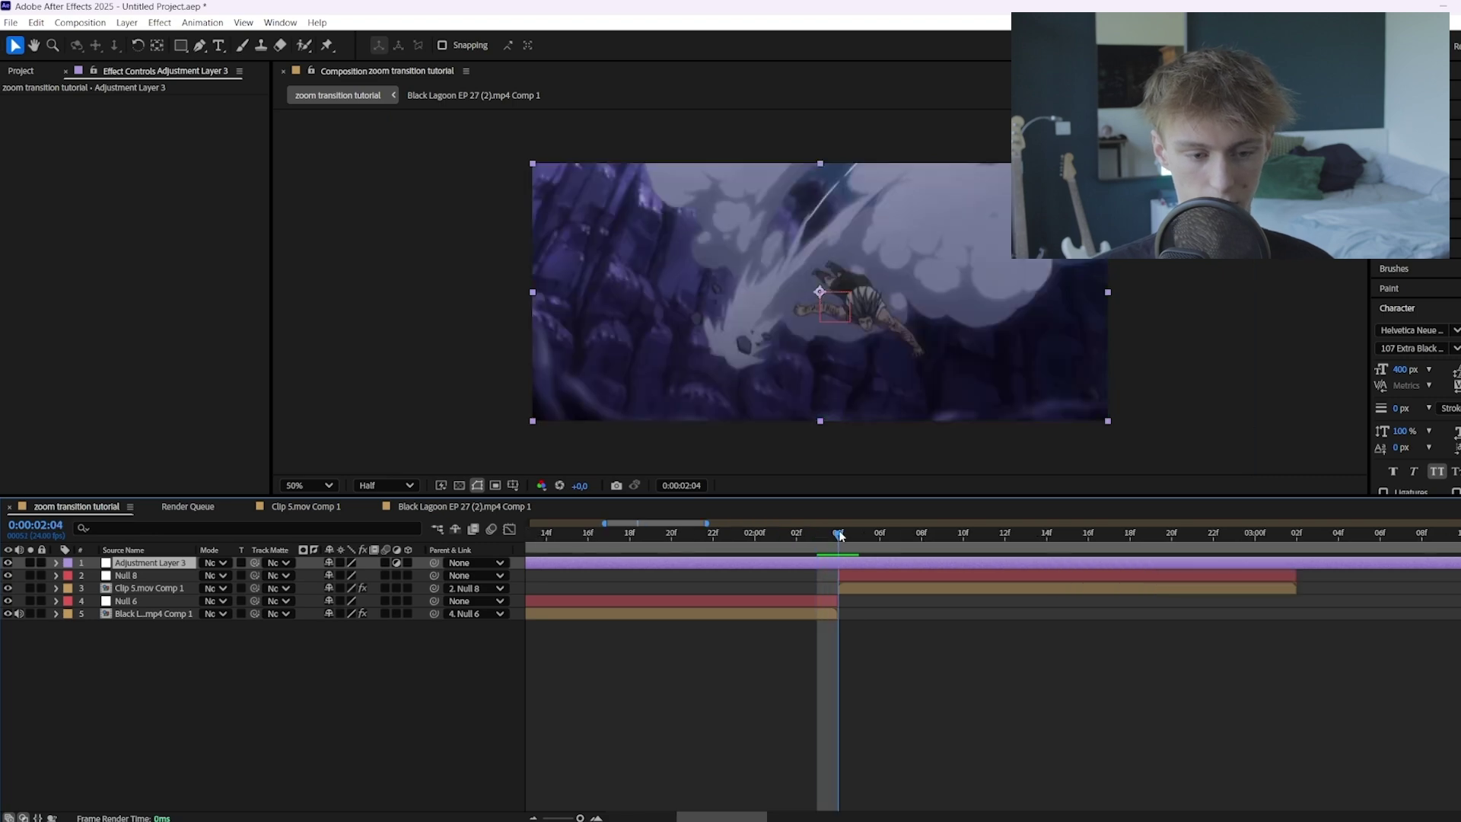
pyautogui.click(832, 668)
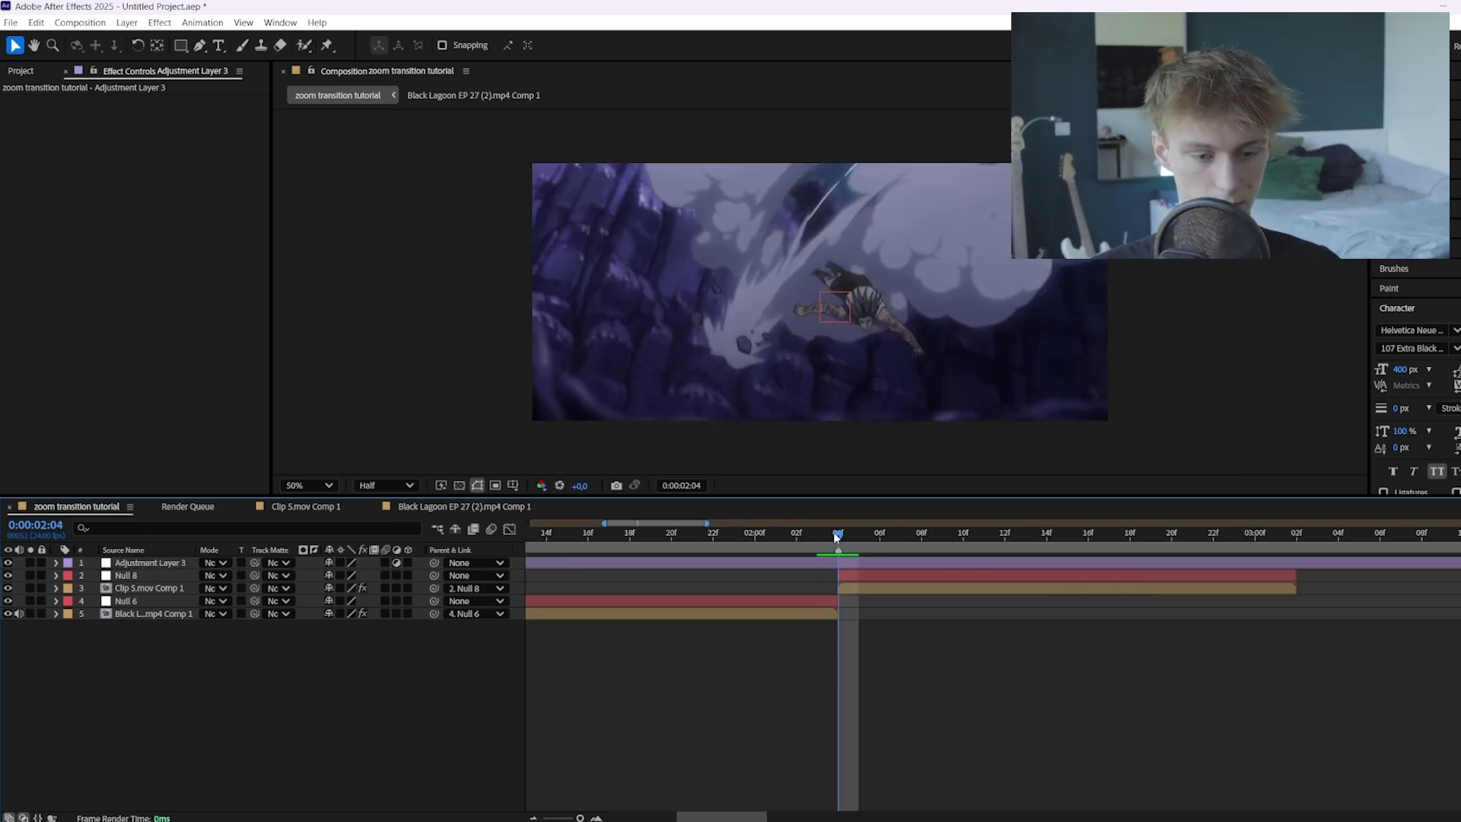
# Trim the adjustment layer around the cut so it starts at 0:00:02:03 and ends at 0:00:02:06.
pyautogui.moveTo(836, 538); pyautogui.dragTo(819, 554)
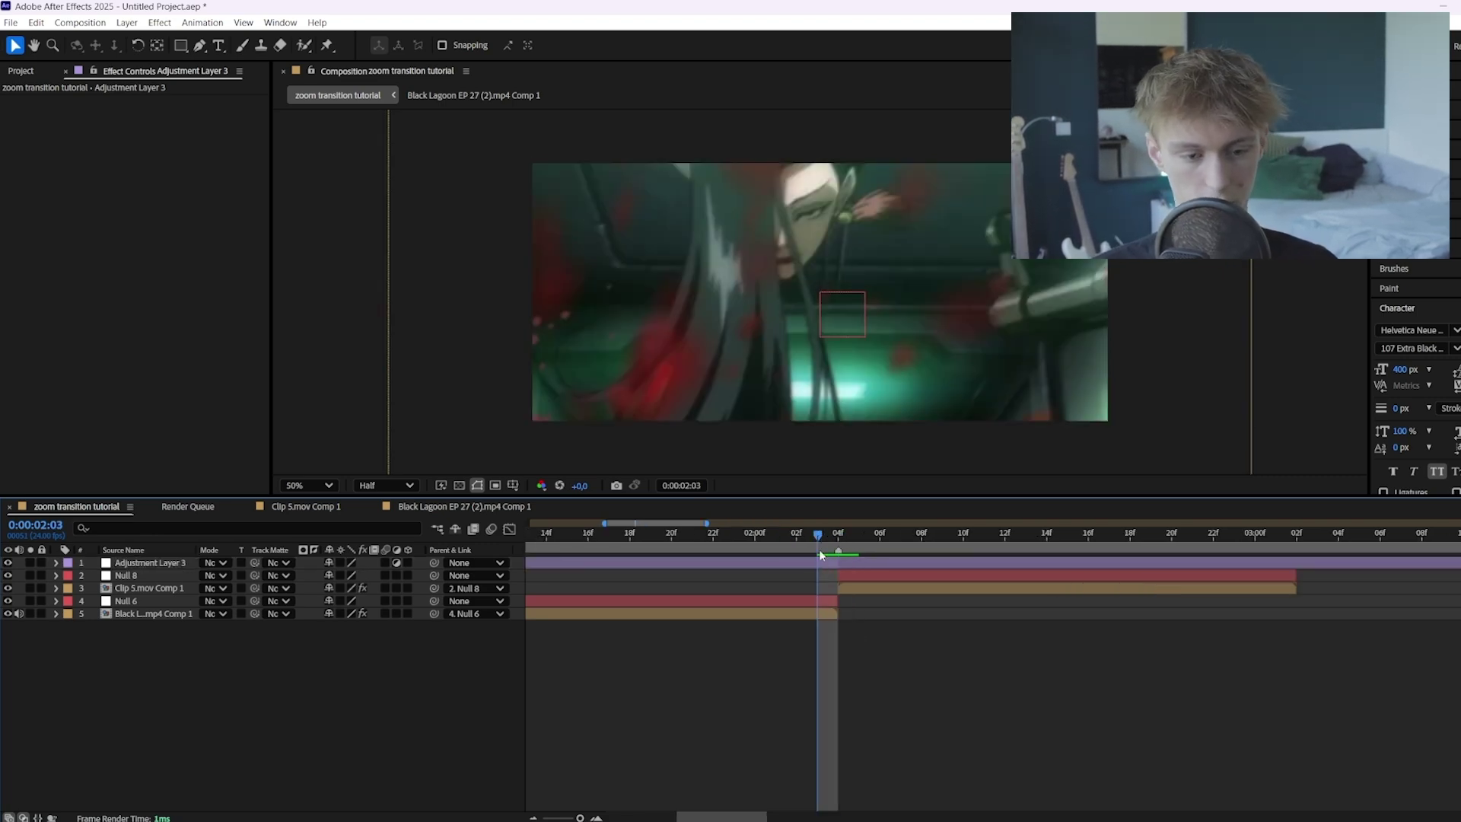
pyautogui.click(823, 565)
pyautogui.hotkey('ctrl', 'shift', 'd')
pyautogui.click(778, 576)
pyautogui.press('Delete')
pyautogui.click(843, 537)
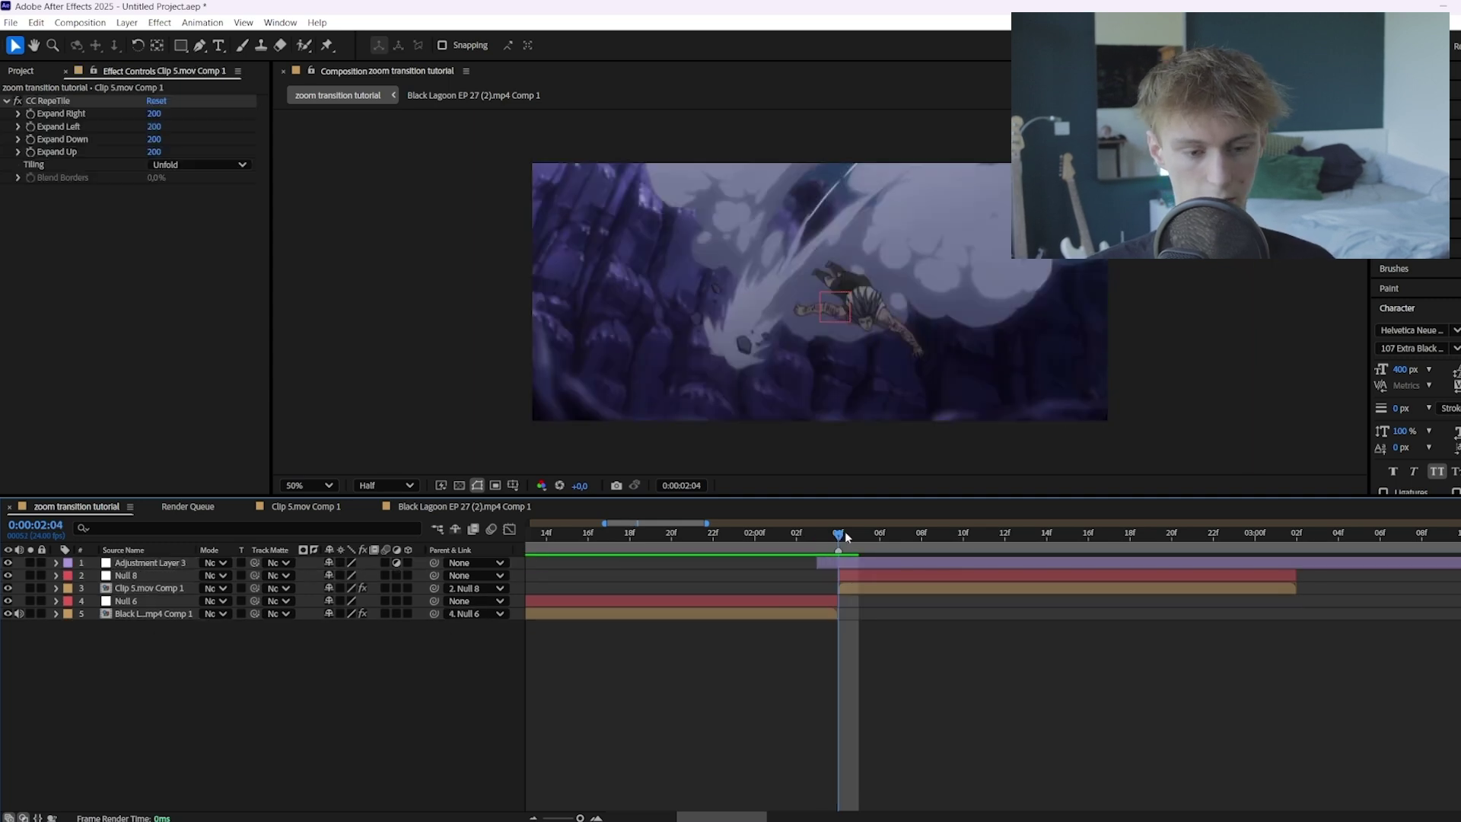
pyautogui.moveTo(846, 537); pyautogui.dragTo(880, 537)
pyautogui.click(880, 563)
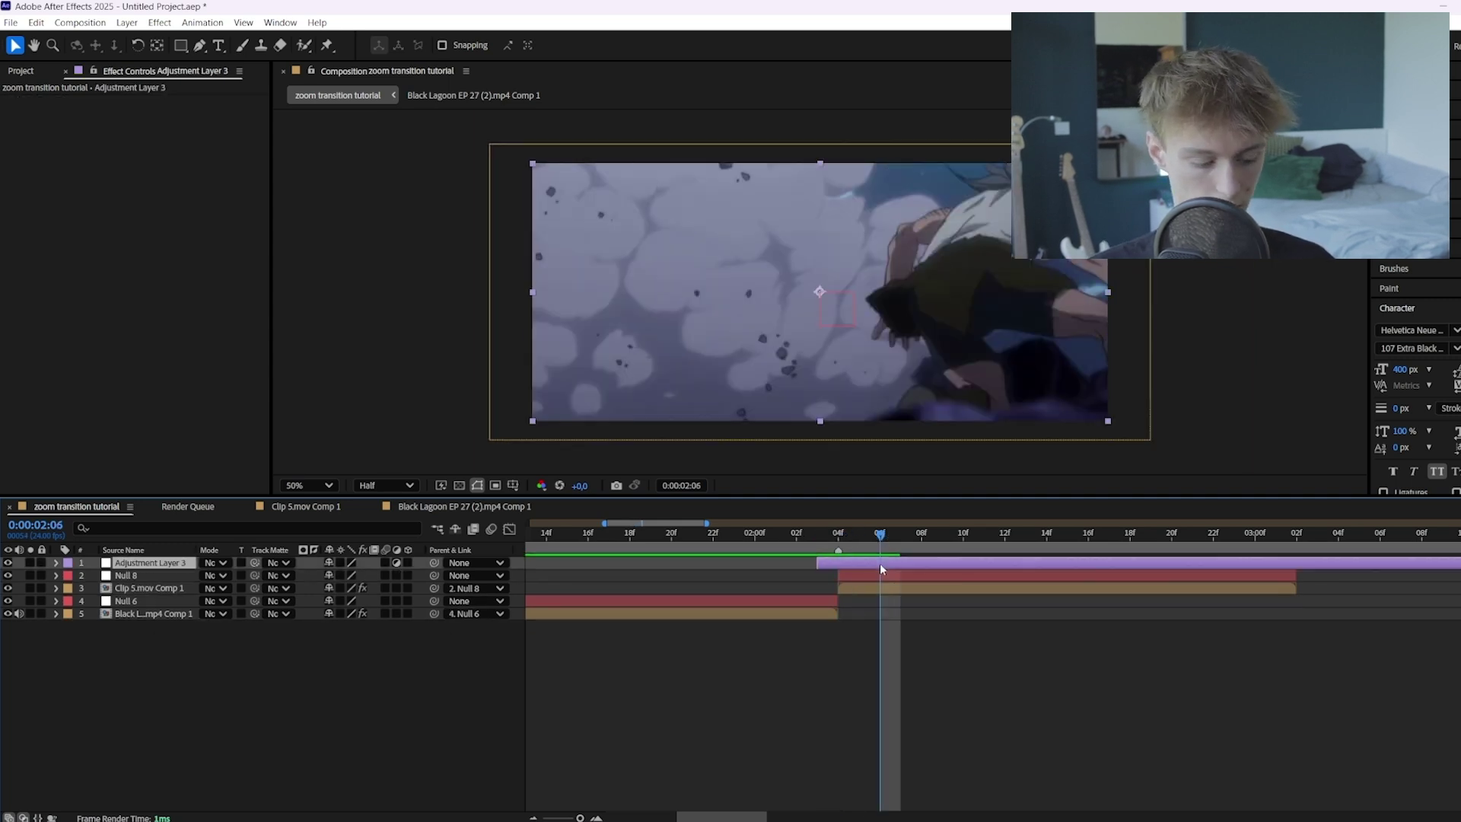
pyautogui.hotkey('alt', ']')
# Apply the S_Shake effect to the adjustment layer, with the playhead on the cut at 0:00:02:04.
pyautogui.press('pageup')
pyautogui.press('pageup')
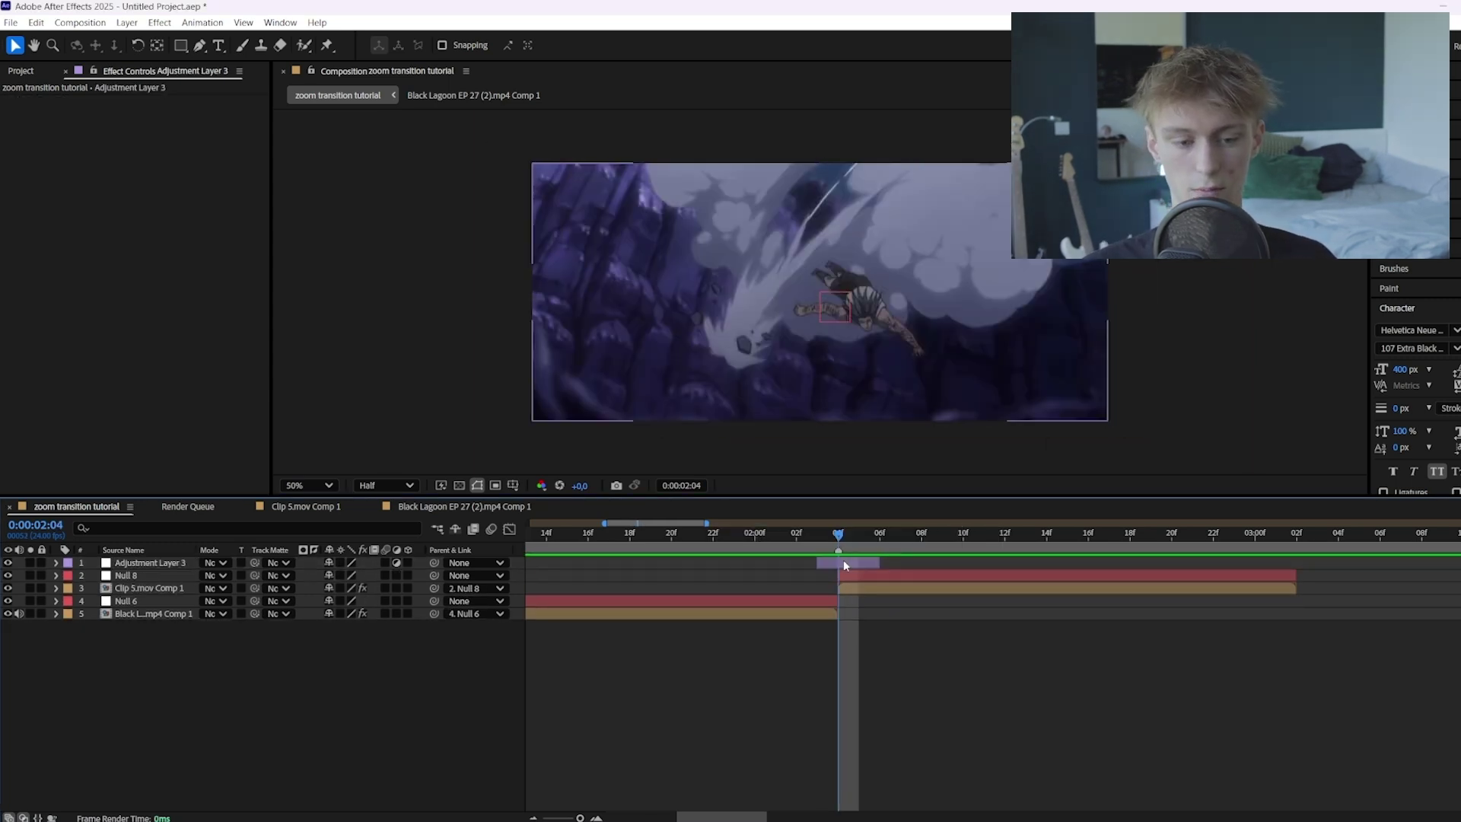
pyautogui.click(844, 563)
pyautogui.hotkey('ctrl', 'space')
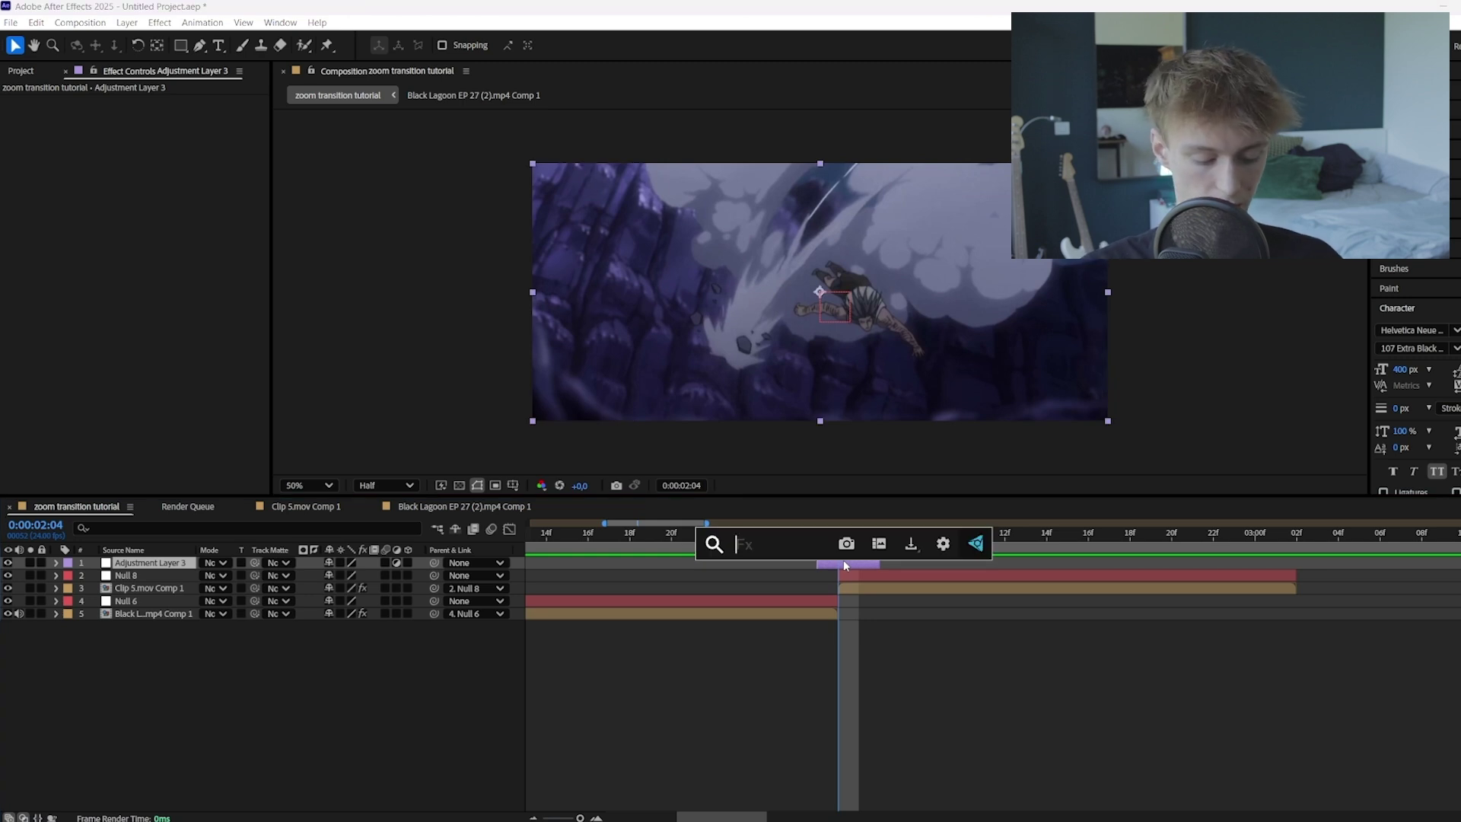
pyautogui.write('s_')
pyautogui.press('Return')
# Set the S_Shake Frequency to 14 and raise its Amplitude to 2.210.
pyautogui.click(158, 152)
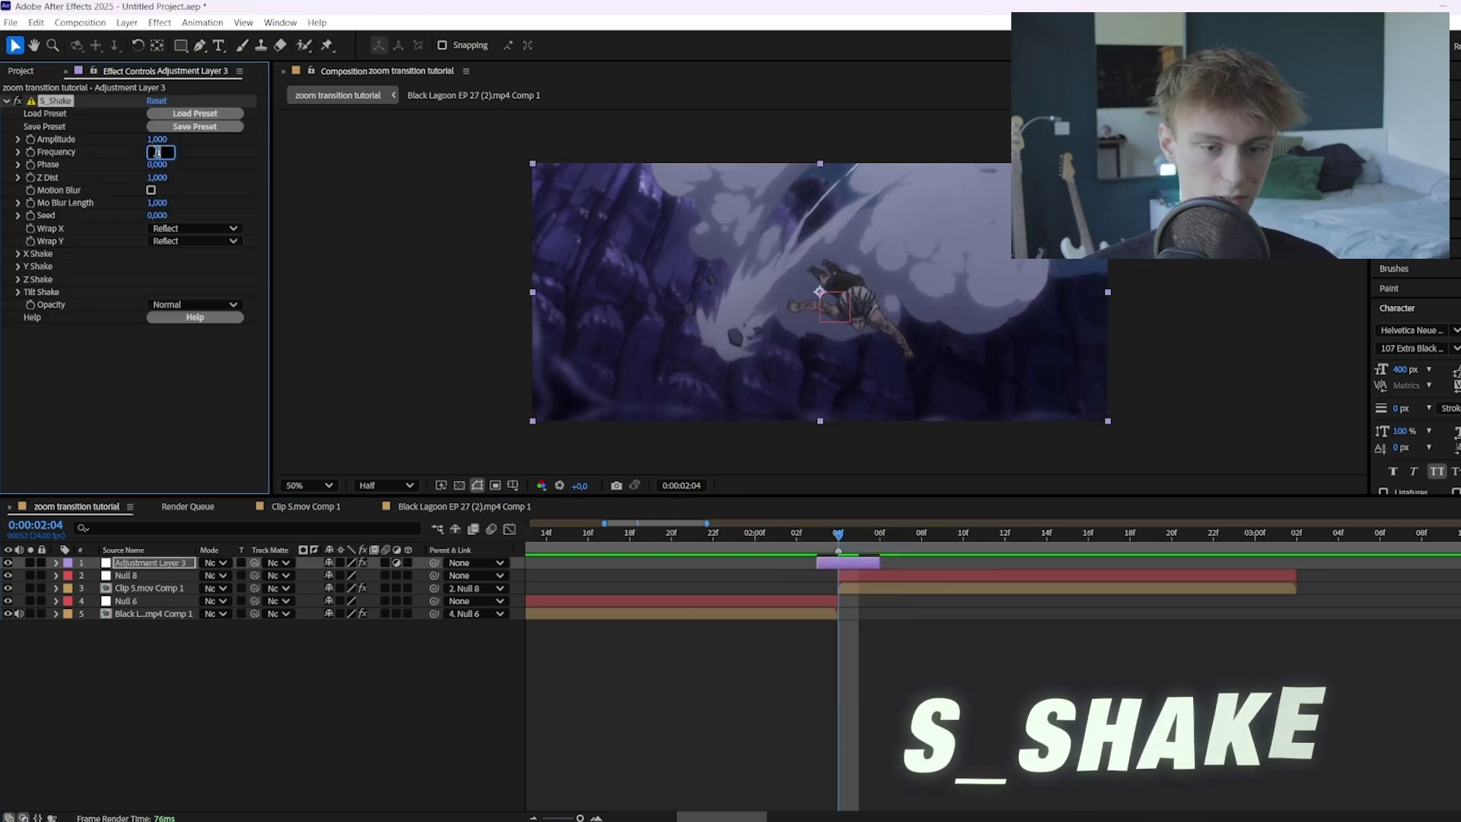
pyautogui.write('14')
pyautogui.press('Return')
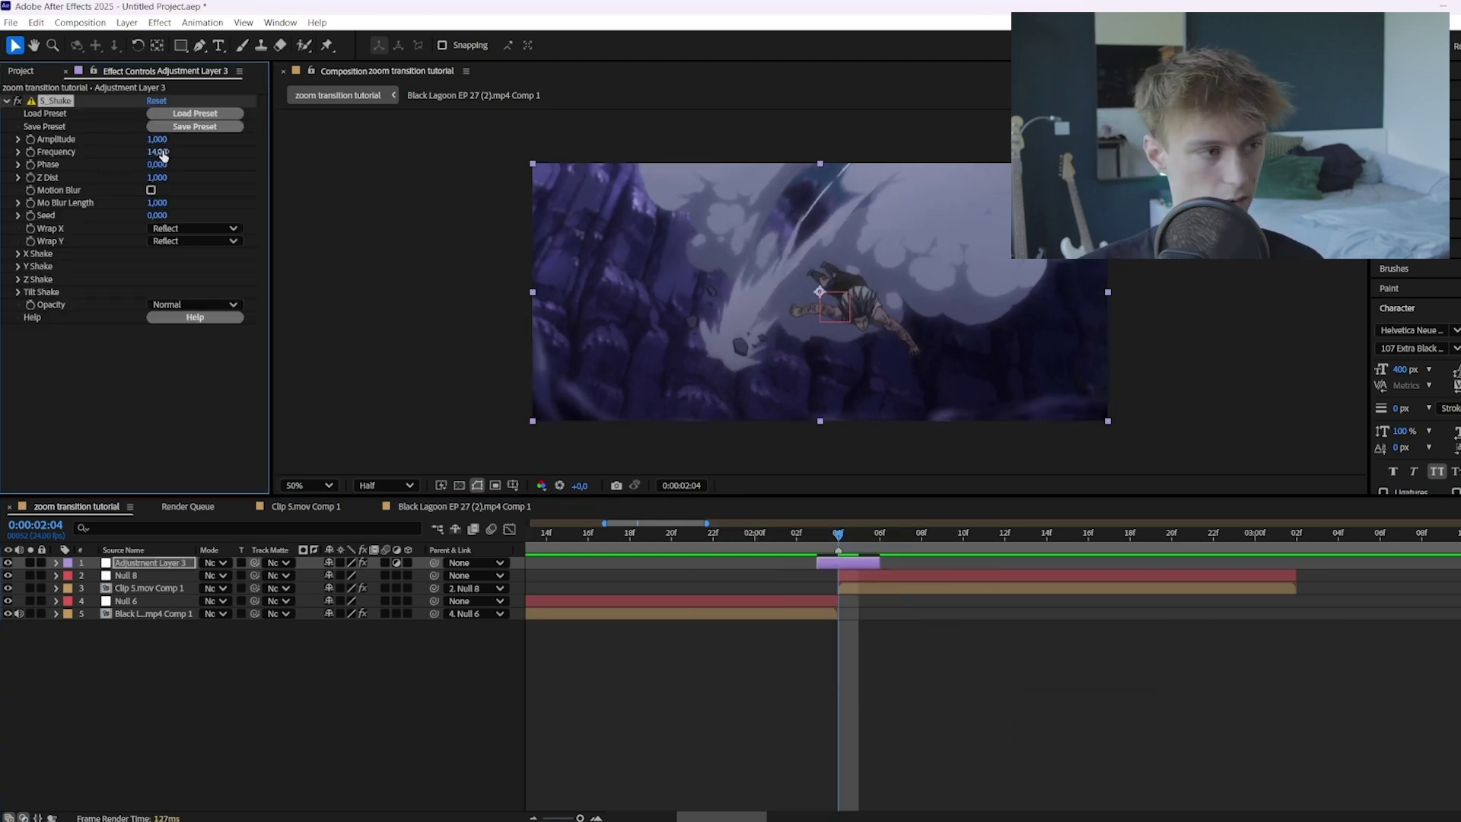
pyautogui.moveTo(158, 141); pyautogui.dragTo(250, 140)
# Set Tilt Rand Amp to 1 in the S_Shake effect's Tilt Shake settings, and collapse that group.
pyautogui.click(140, 290)
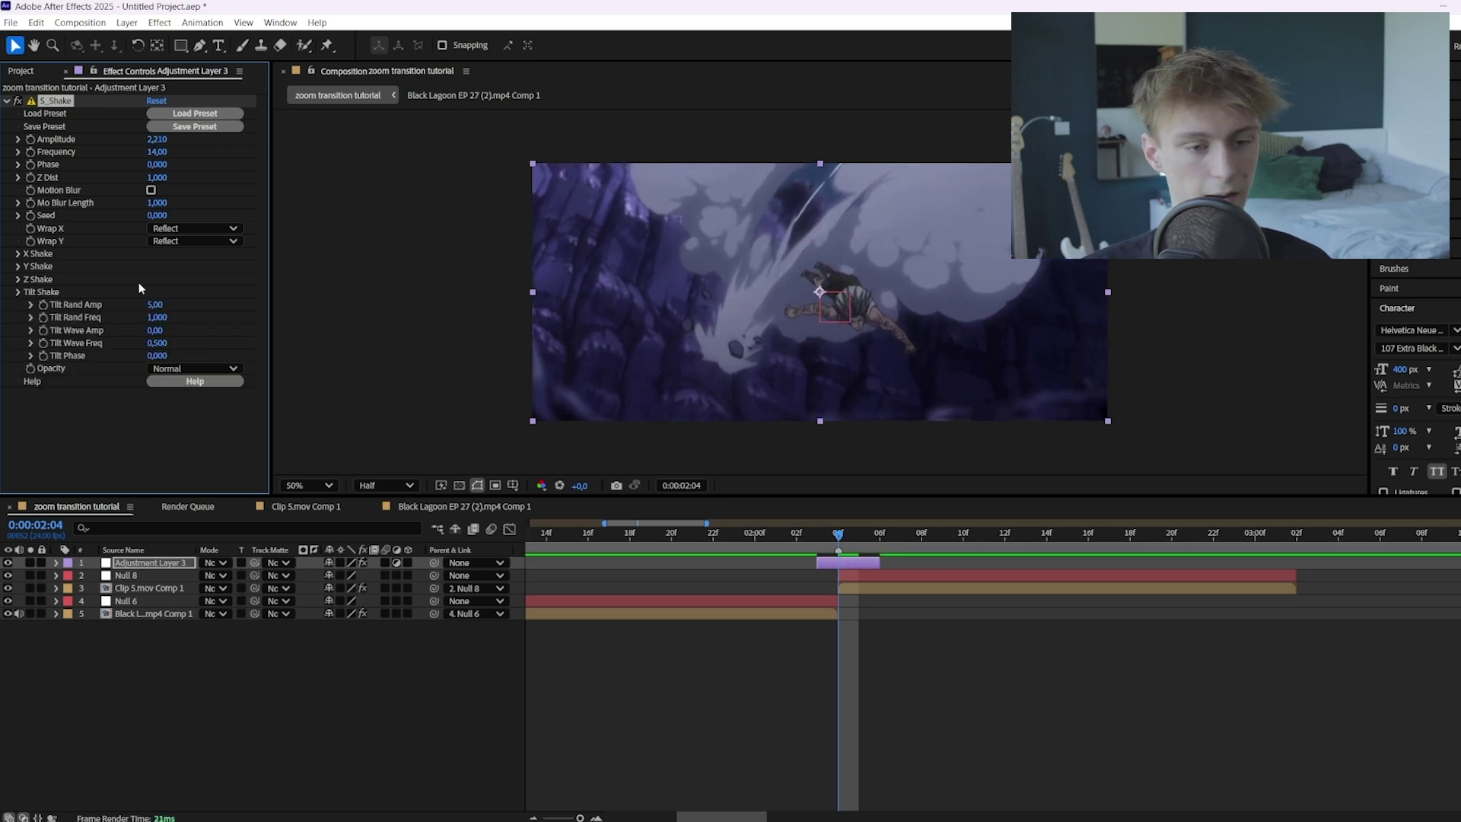
pyautogui.click(71, 293)
pyautogui.click(19, 293)
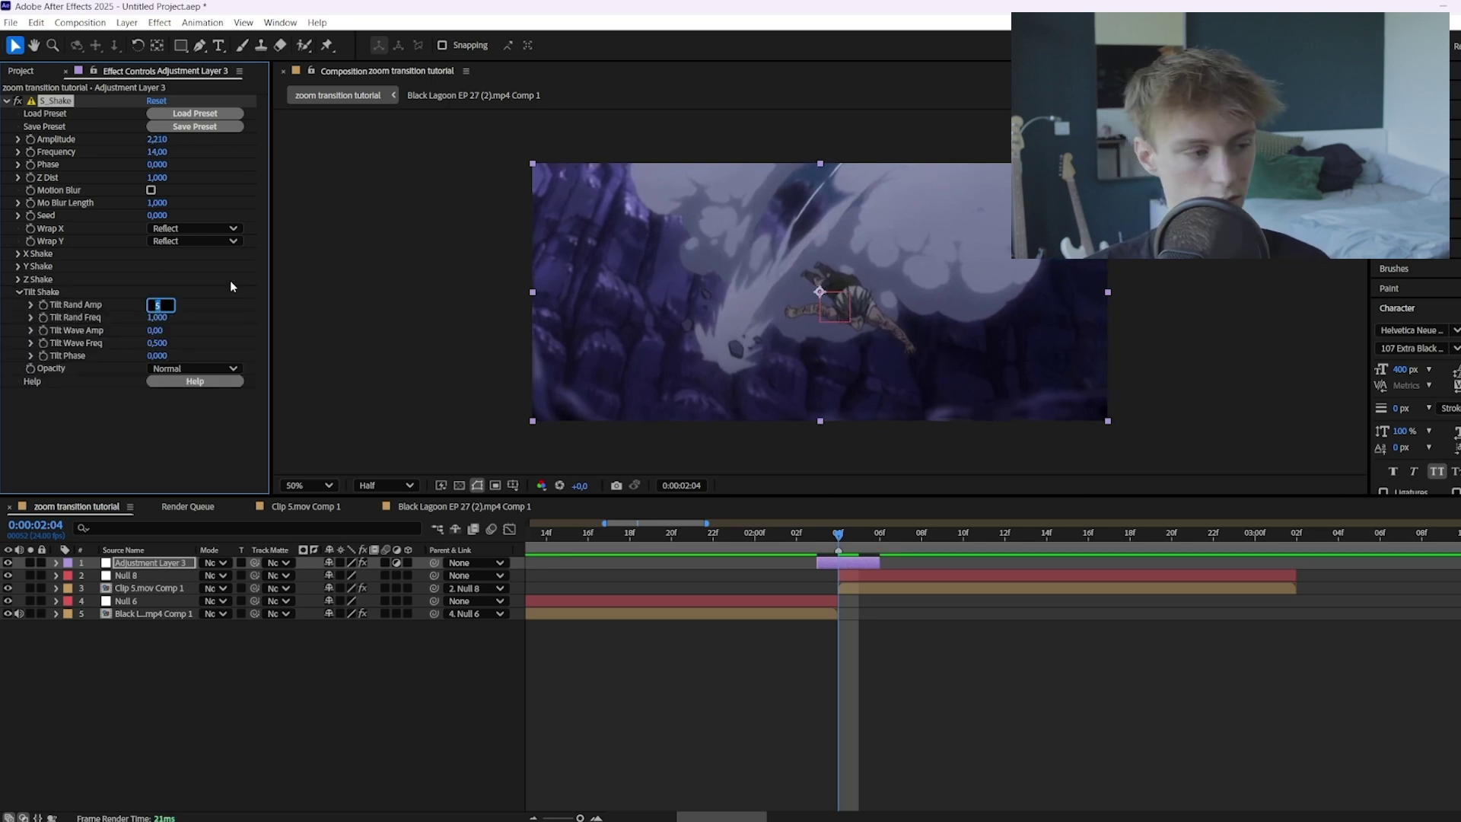
pyautogui.write('1')
pyautogui.press('Return')
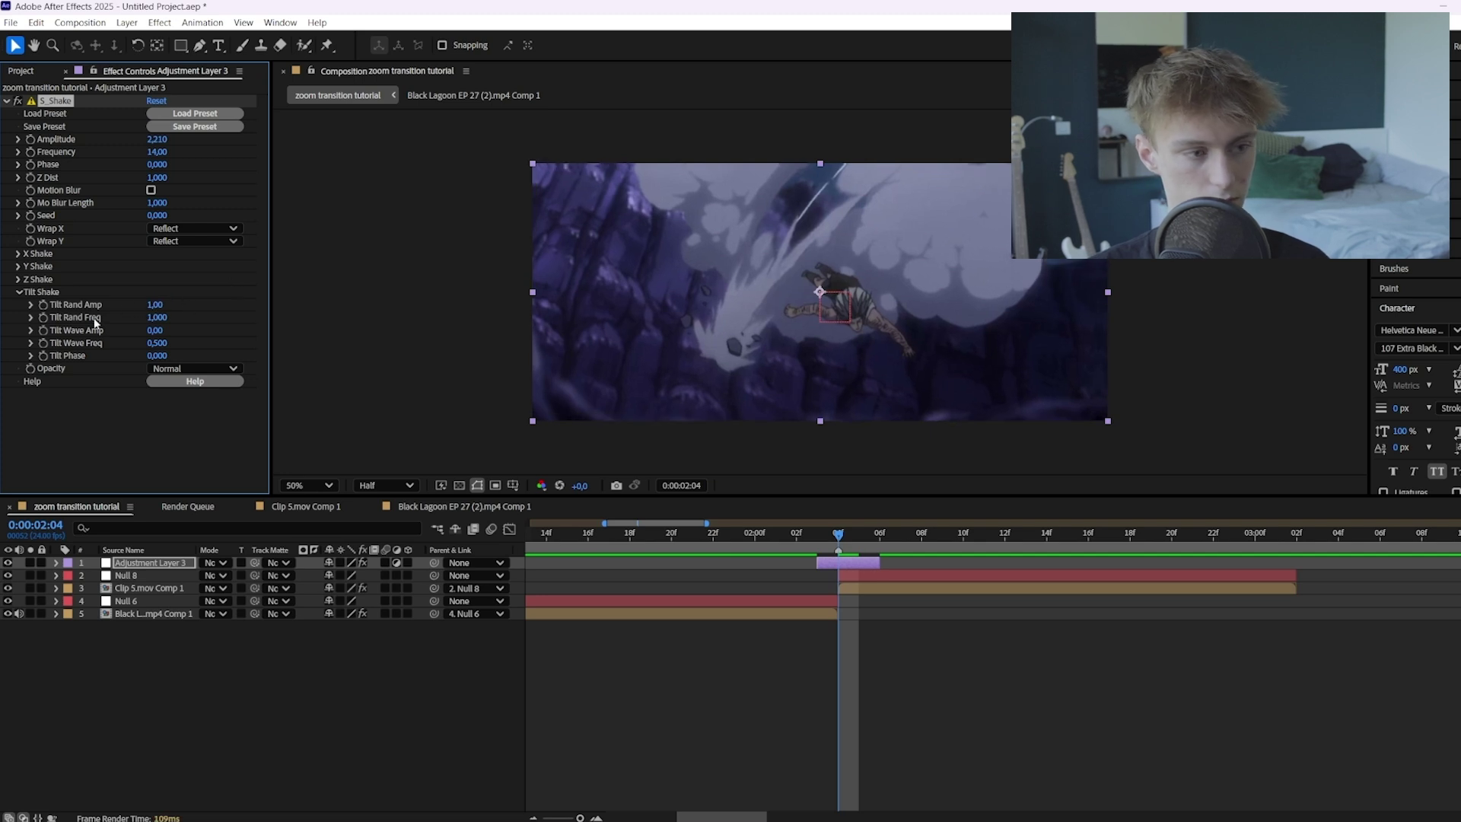
pyautogui.click(19, 292)
# Preview the shake across the cut and return to 0:00:02:04.
pyautogui.press('space')
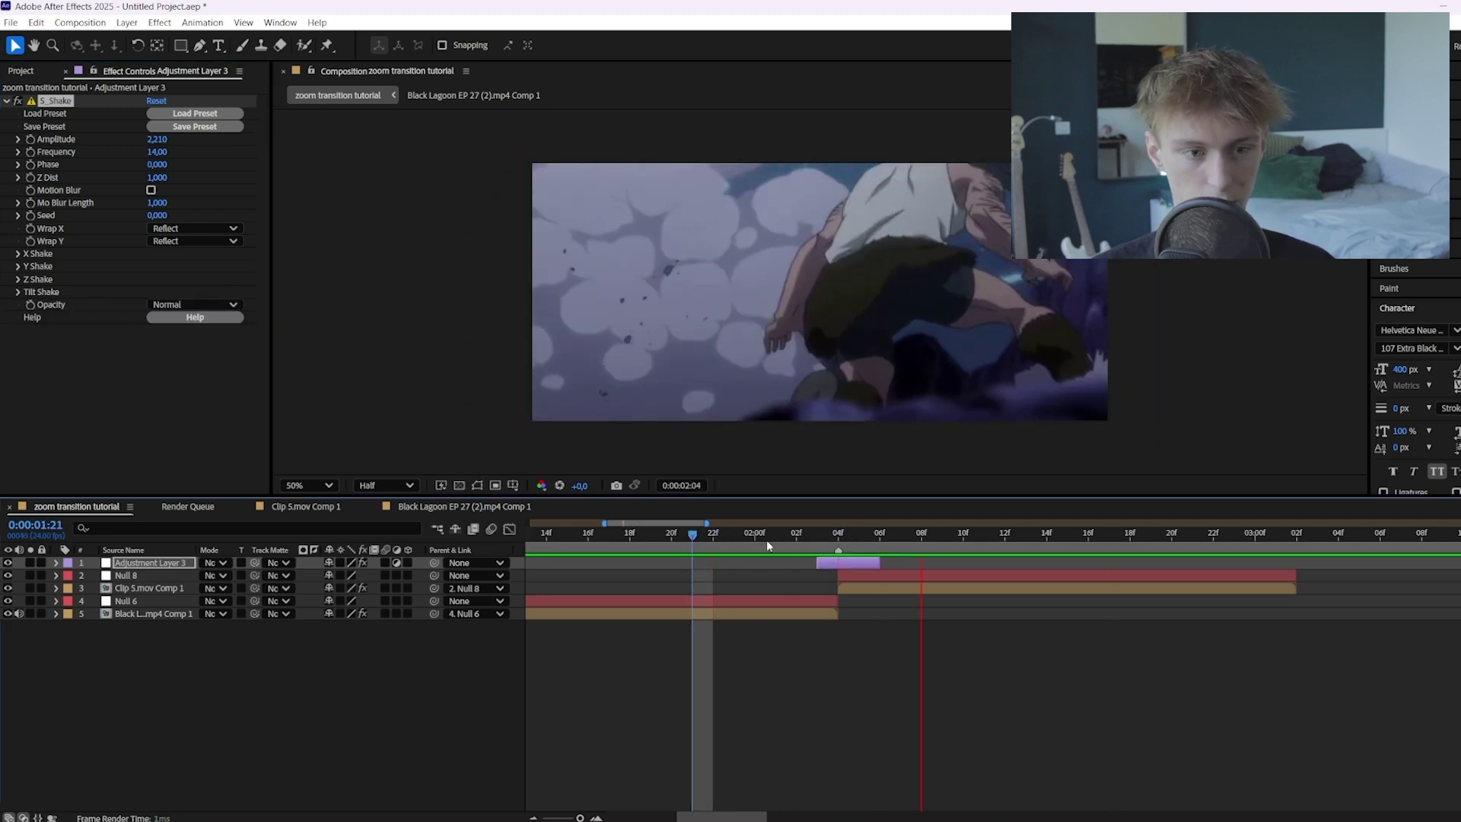
pyautogui.click(847, 537)
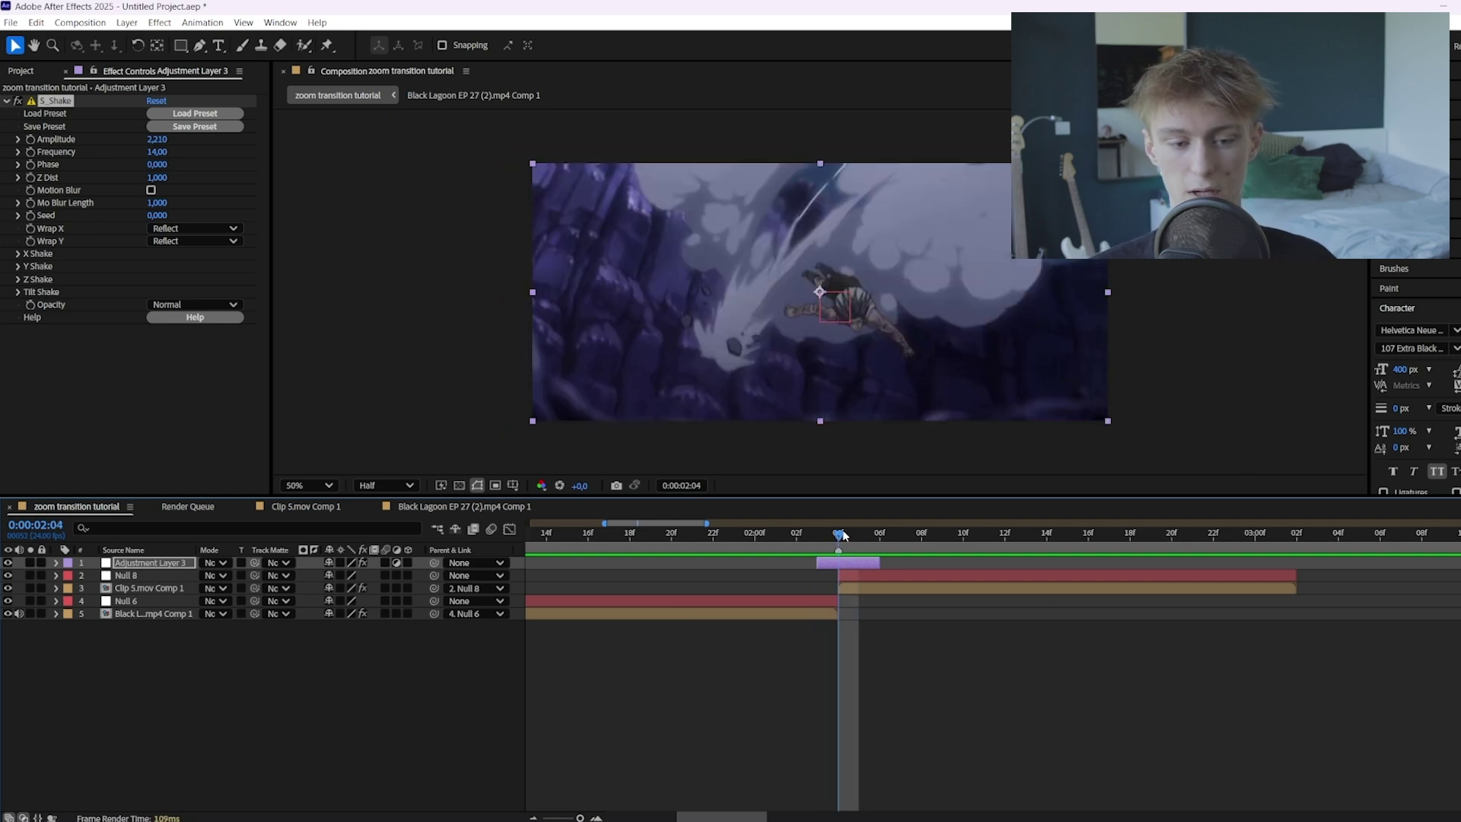
pyautogui.click(797, 535)
pyautogui.moveTo(797, 535); pyautogui.dragTo(838, 535)
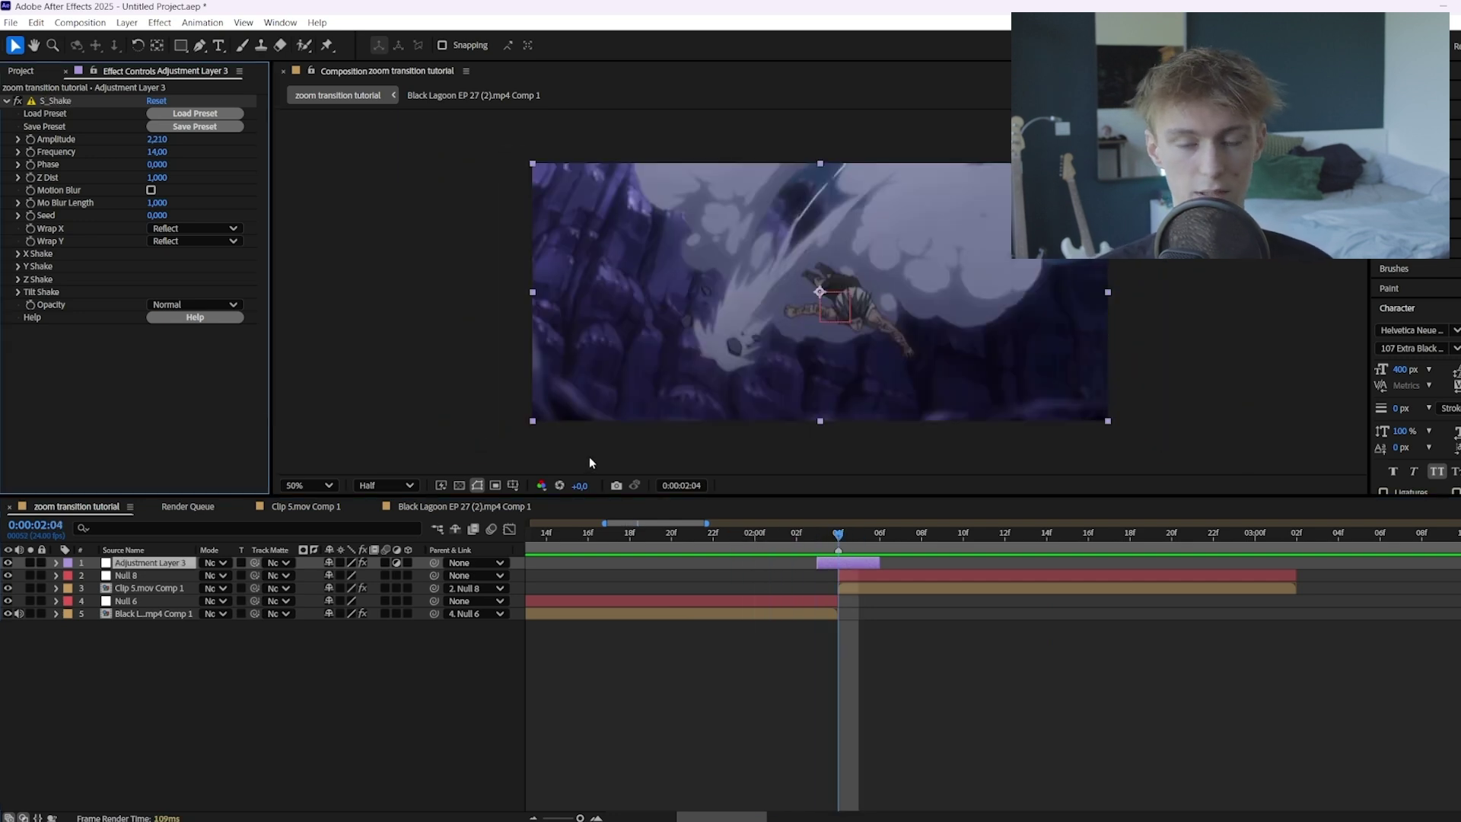
# Apply the Invert effect to the adjustment layer and set its Channel to Lightness.
pyautogui.hotkey('ctrl', 's')
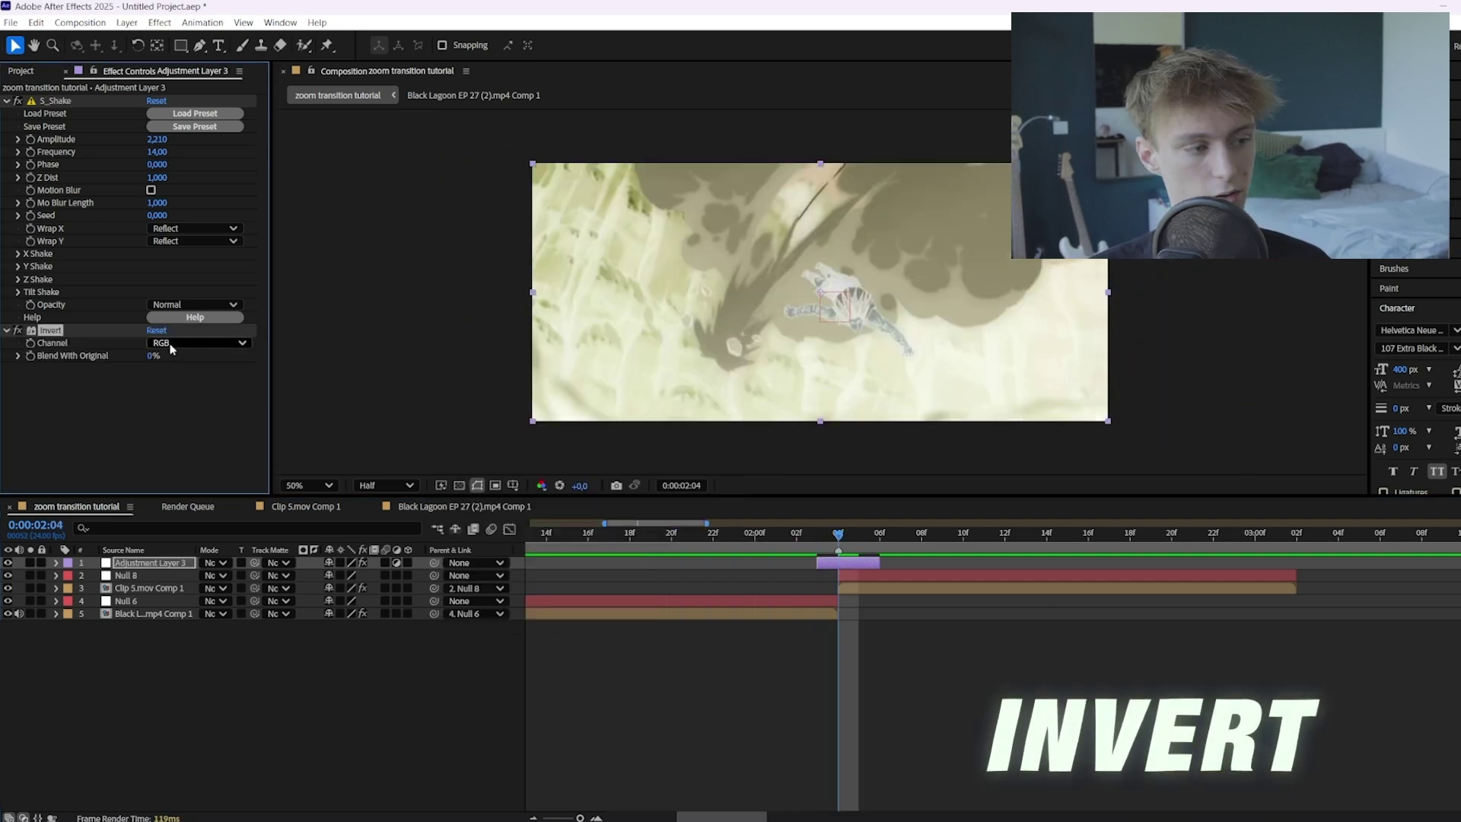
pyautogui.click(200, 342)
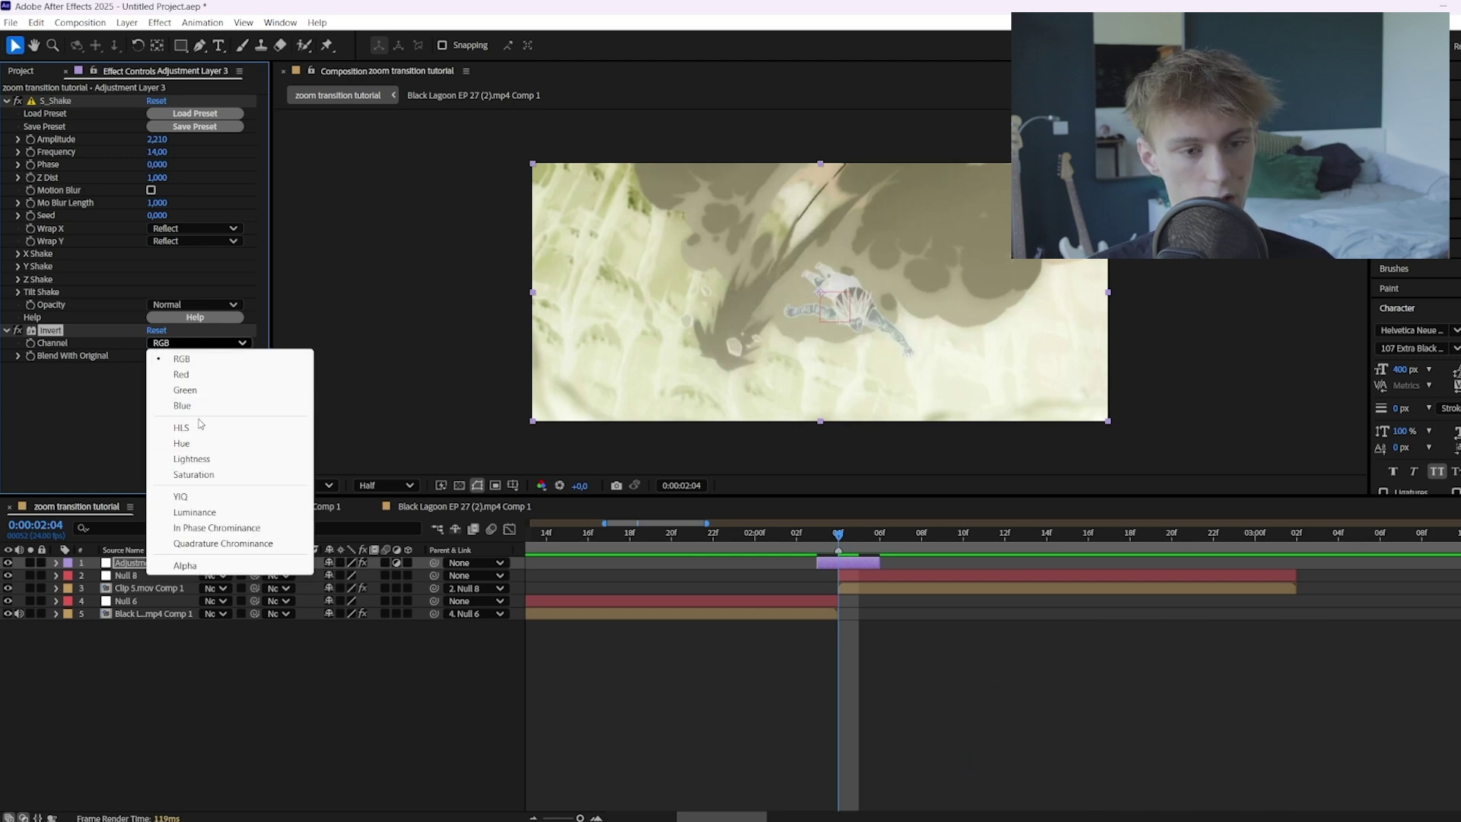
pyautogui.click(199, 459)
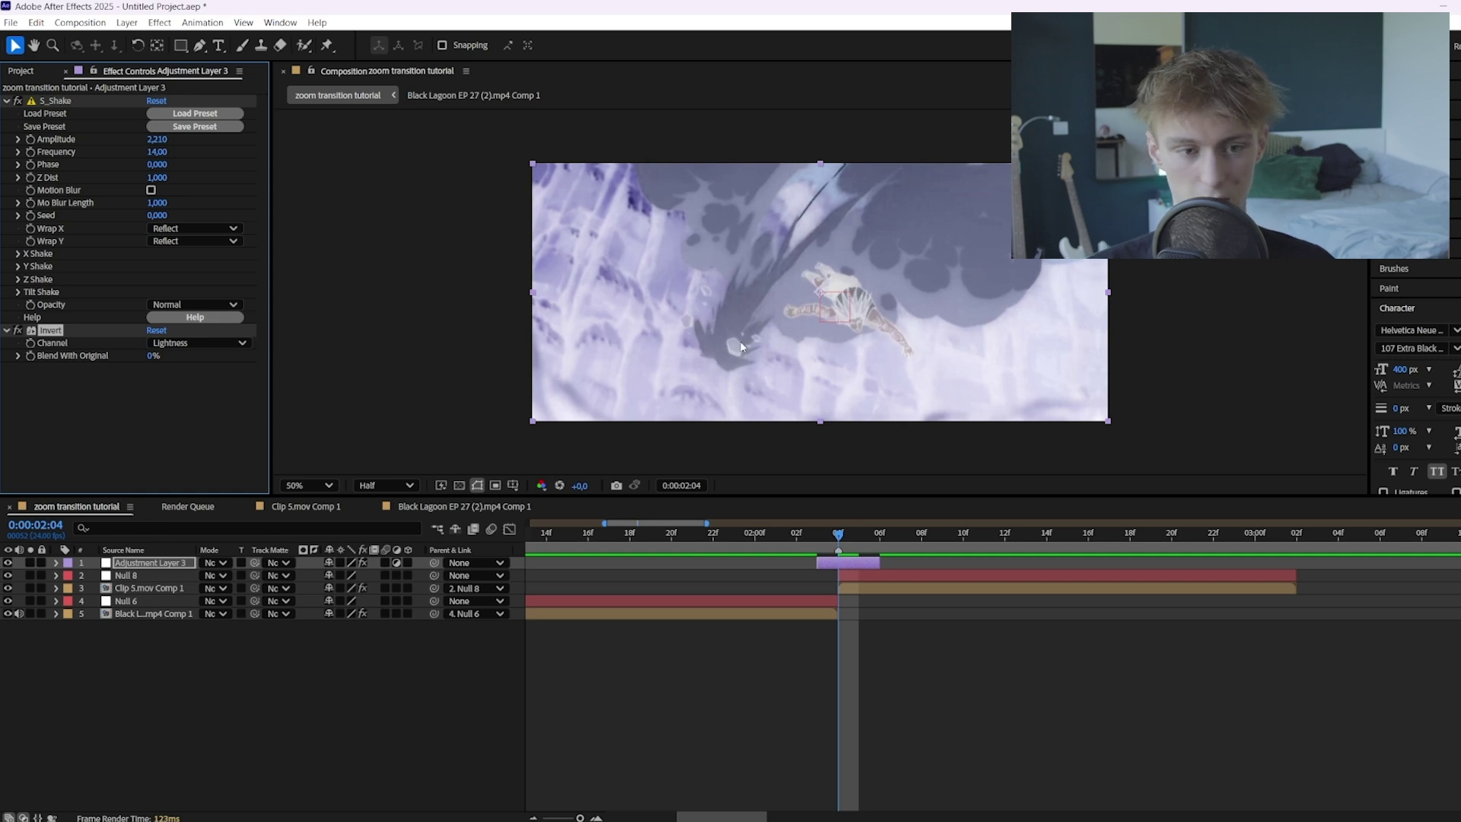
pyautogui.click(173, 343)
# Keyframe the Invert effect's Blend With Original from 0% at 0:00:02:04 to 100% at 0:00:02:05.
pyautogui.click(40, 356)
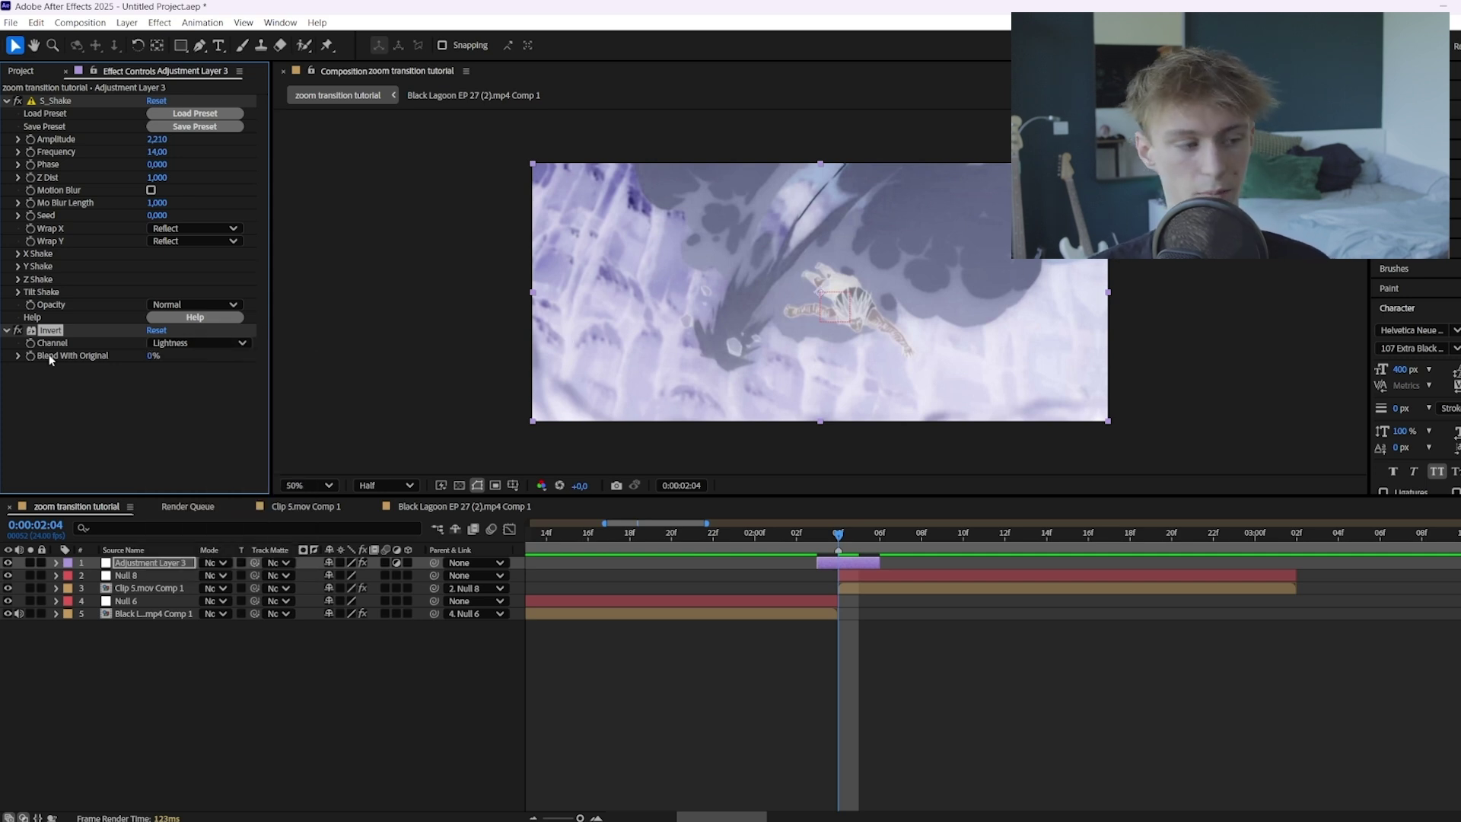
pyautogui.scroll(2, 867, 618)
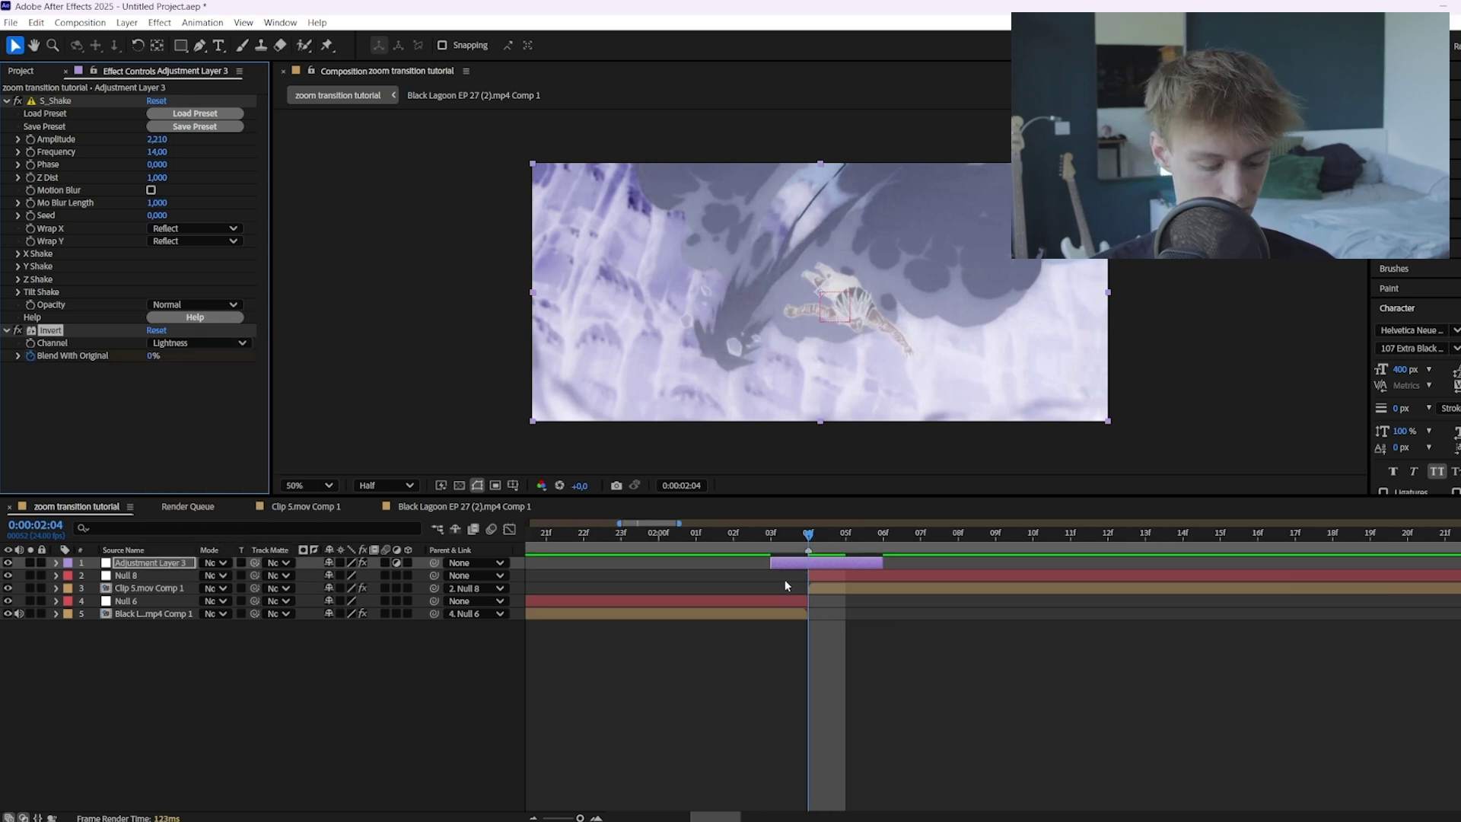
pyautogui.press('u')
pyautogui.click(816, 537)
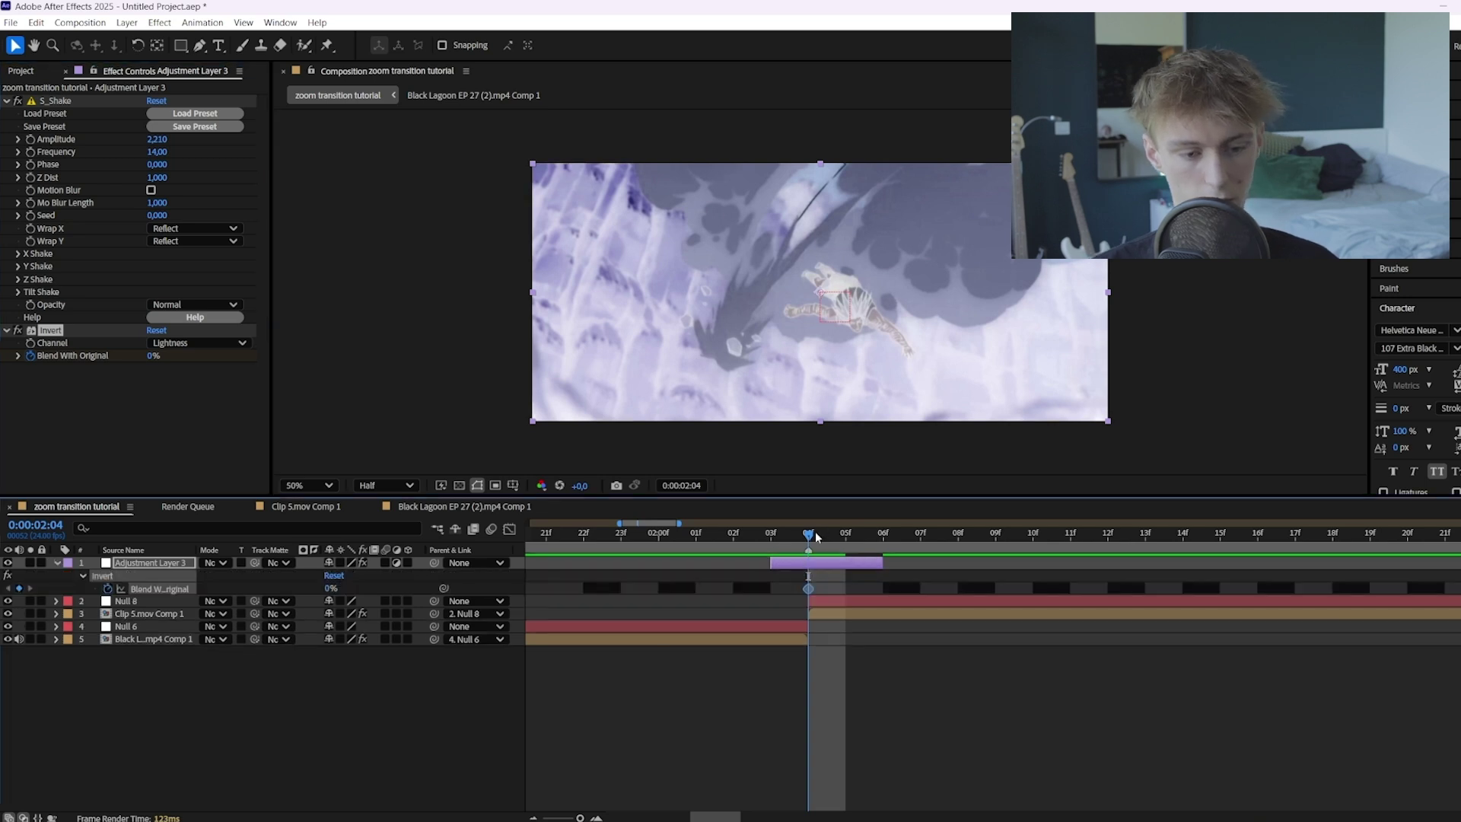
pyautogui.click(845, 536)
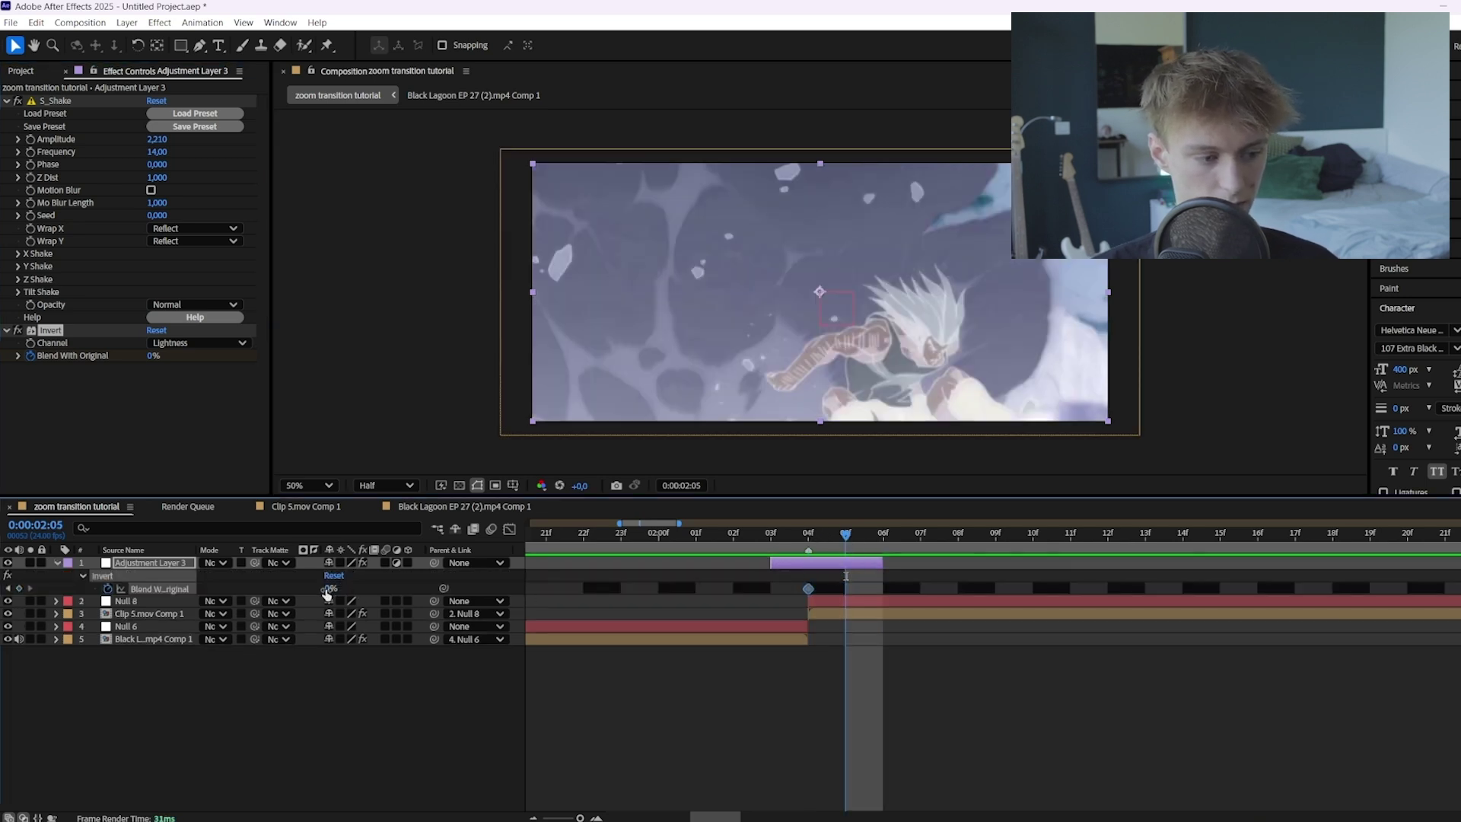
pyautogui.write('100')
pyautogui.press('Return')
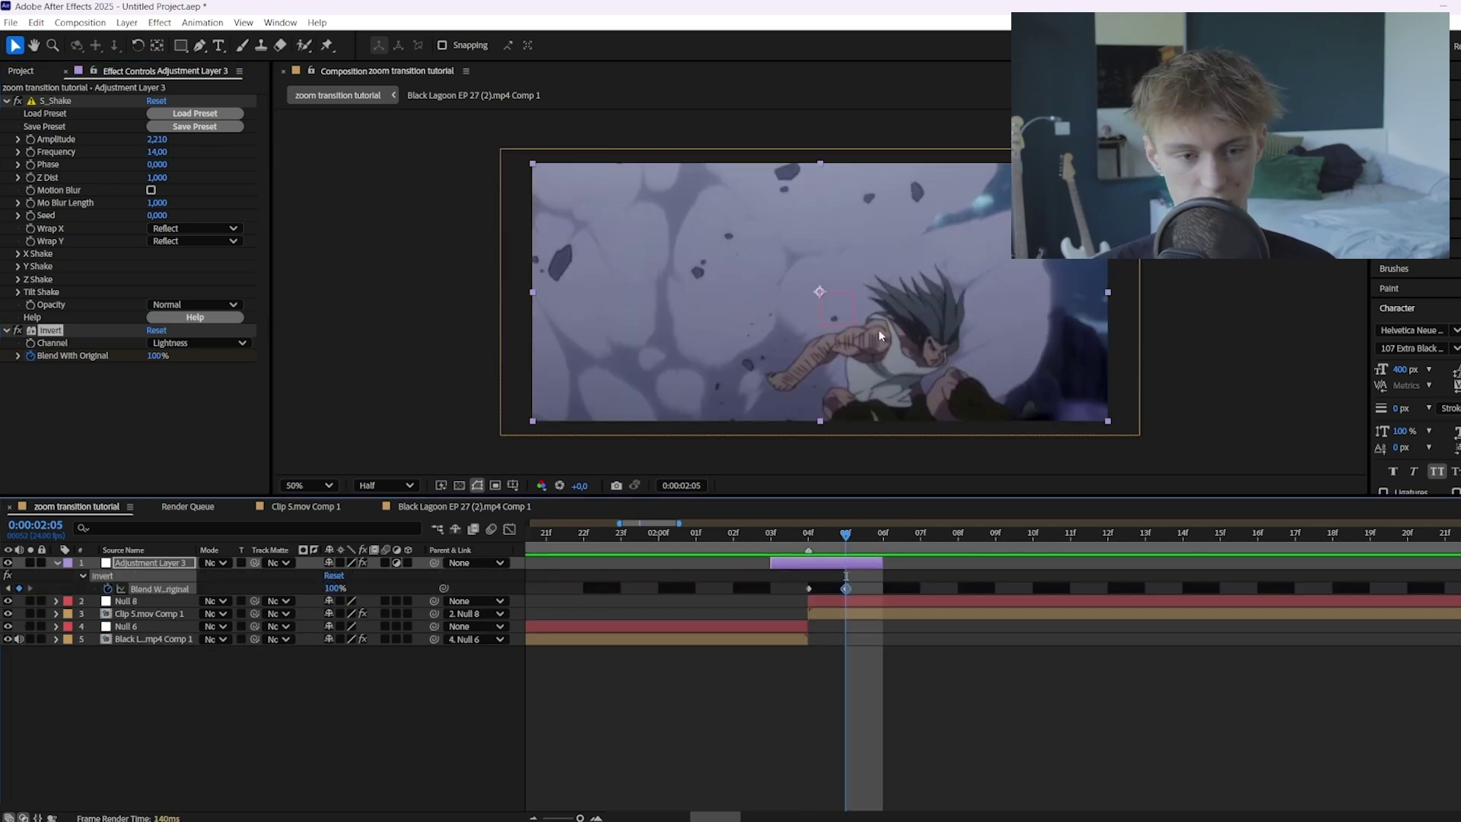
# Preview the invert flash across the cut, return to 0:00:02:04 and collapse the adjustment layer's properties.
pyautogui.moveTo(846, 539); pyautogui.dragTo(584, 537)
pyautogui.press('space')
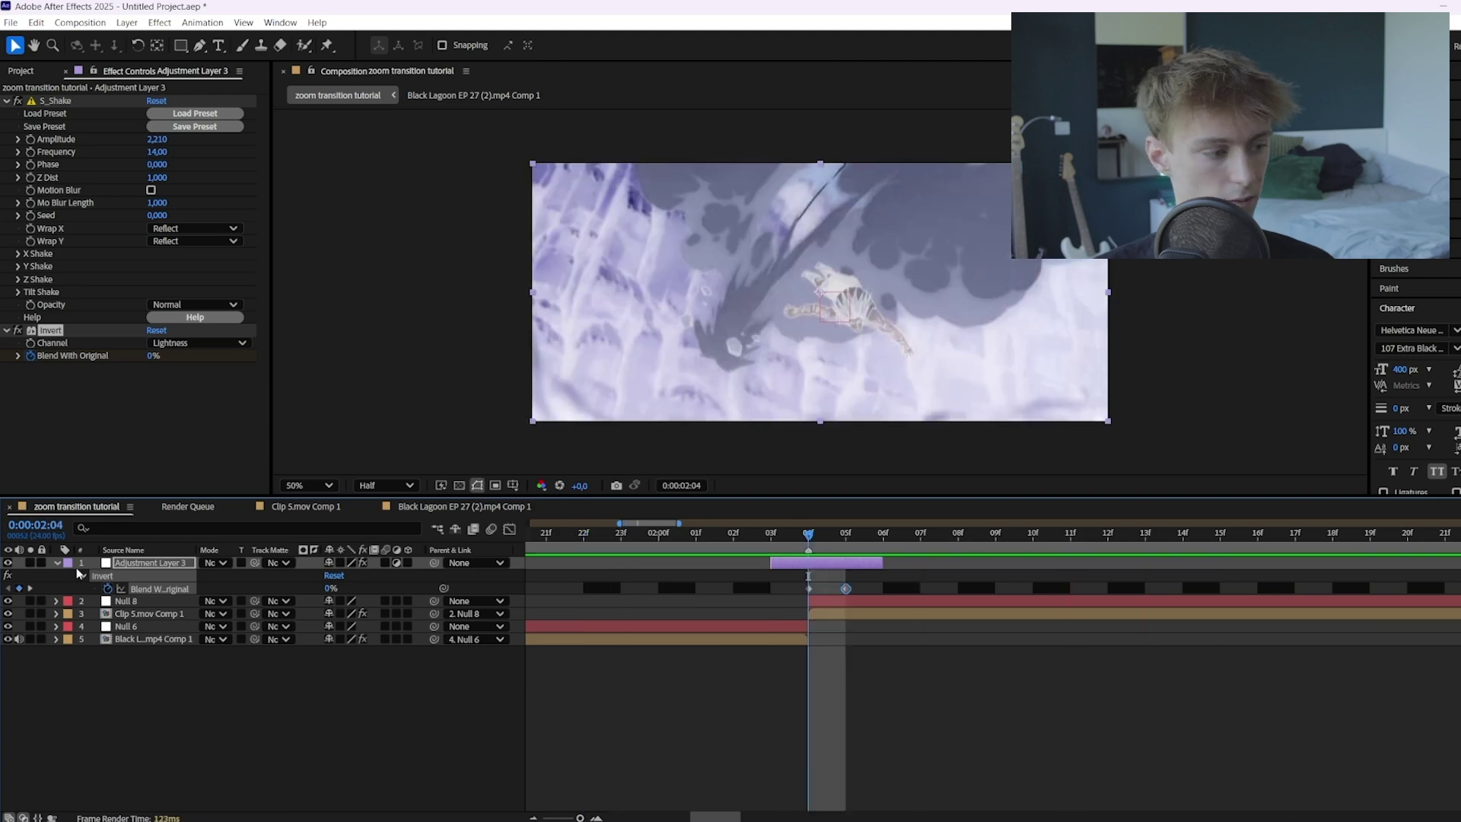
pyautogui.click(57, 562)
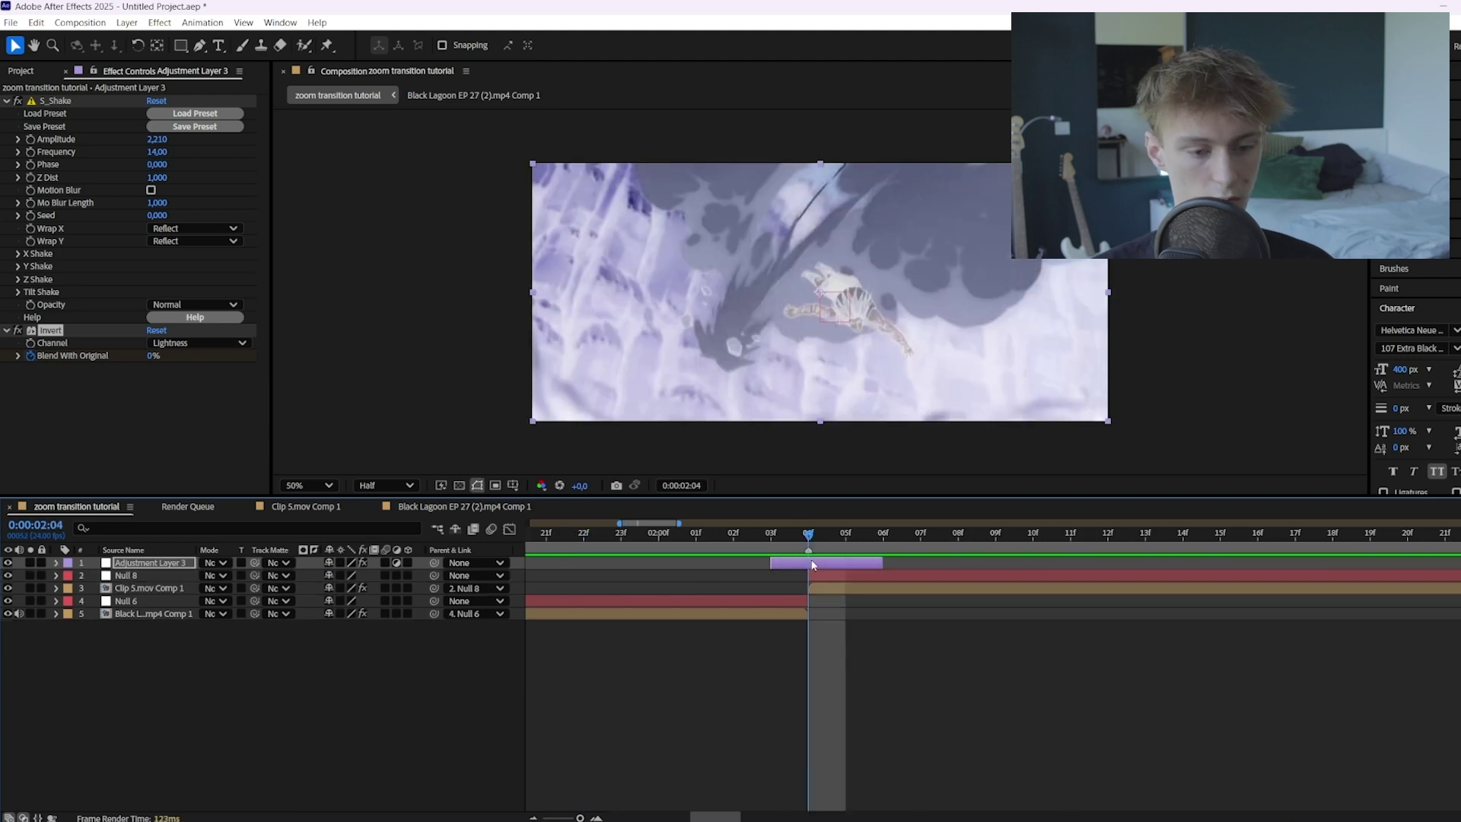
# Apply the Wave Warp effect to the adjustment layer and set its Wave Type to Noise.
pyautogui.hotkey('ctrl', 'space')
pyautogui.write('wave')
pyautogui.press('Return')
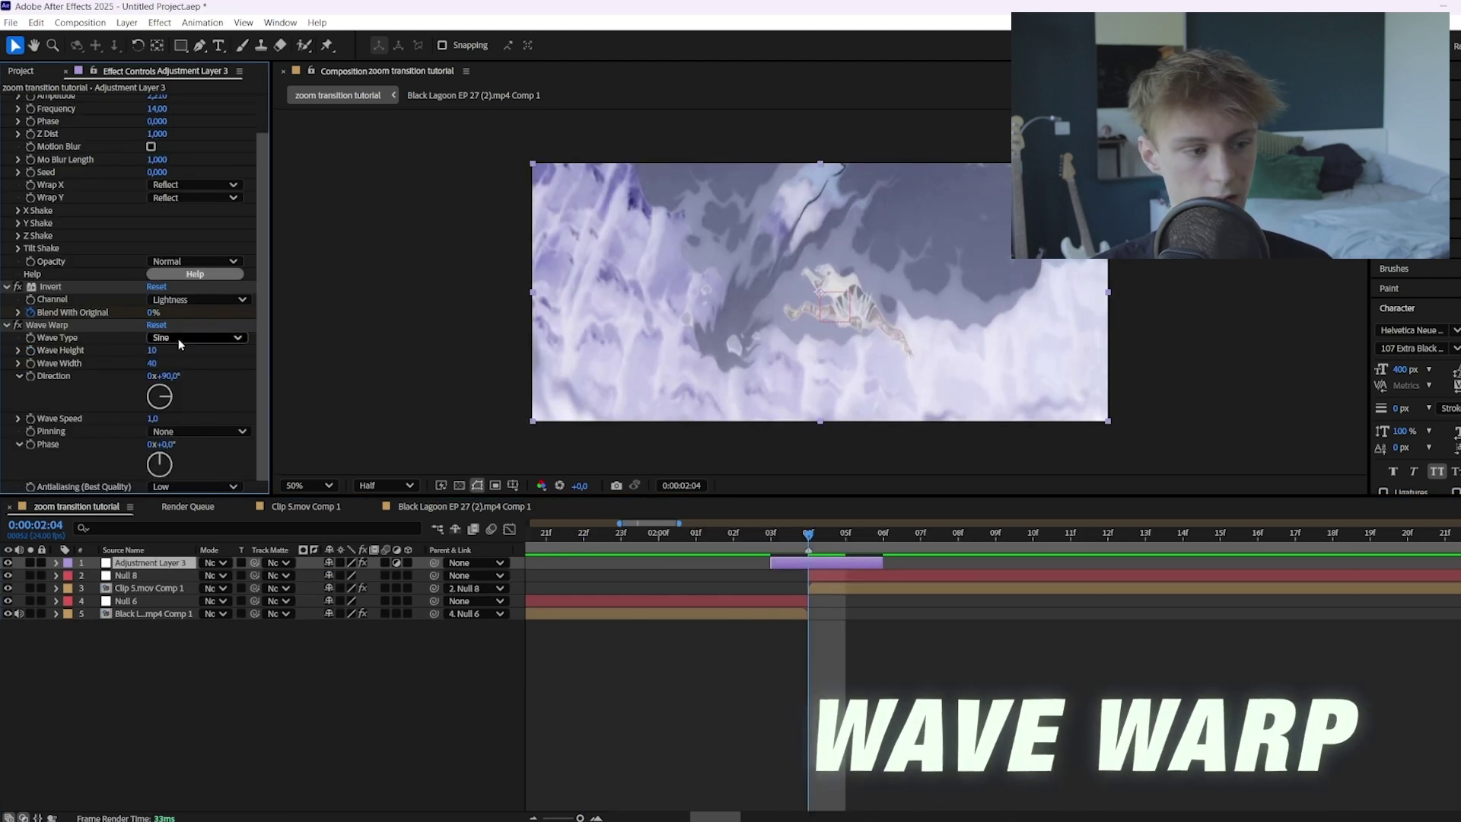
pyautogui.click(196, 337)
pyautogui.click(180, 466)
# Set the Wave Warp's Wave Height to 27 and its Wave Width to 372.
pyautogui.scroll(3, 810, 253)
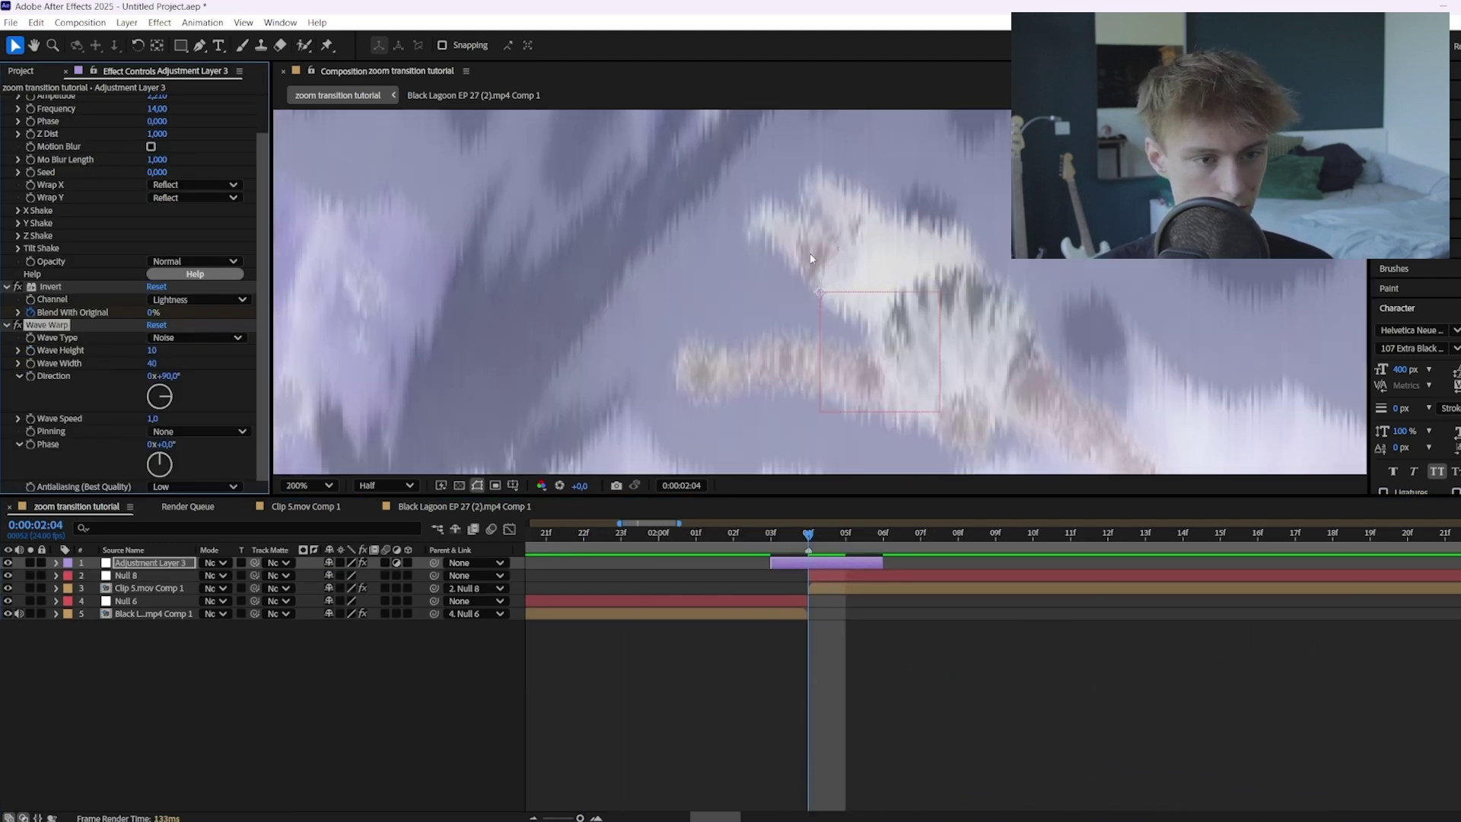
pyautogui.press('.')
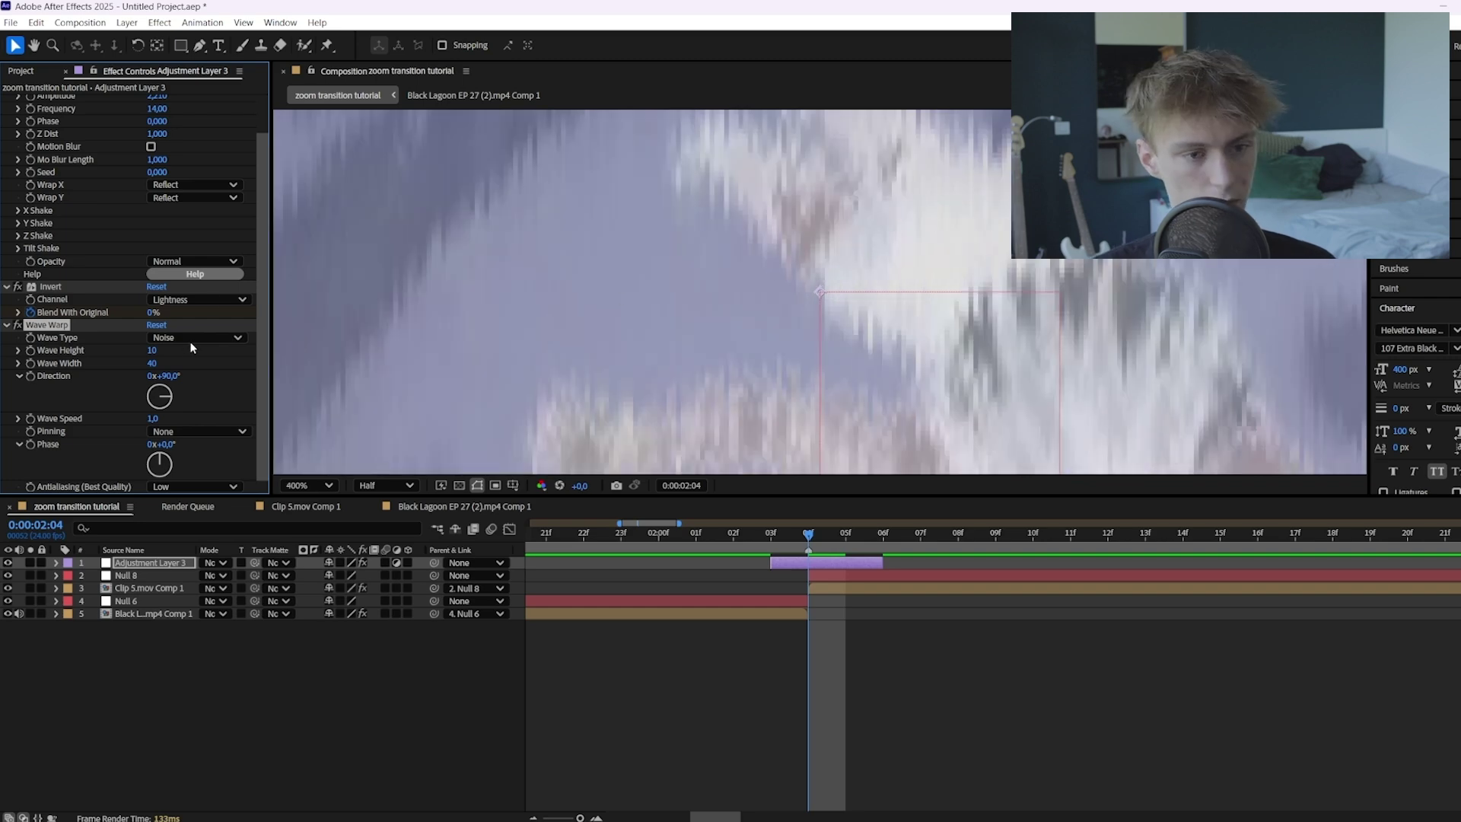
pyautogui.moveTo(152, 351); pyautogui.dragTo(422, 350)
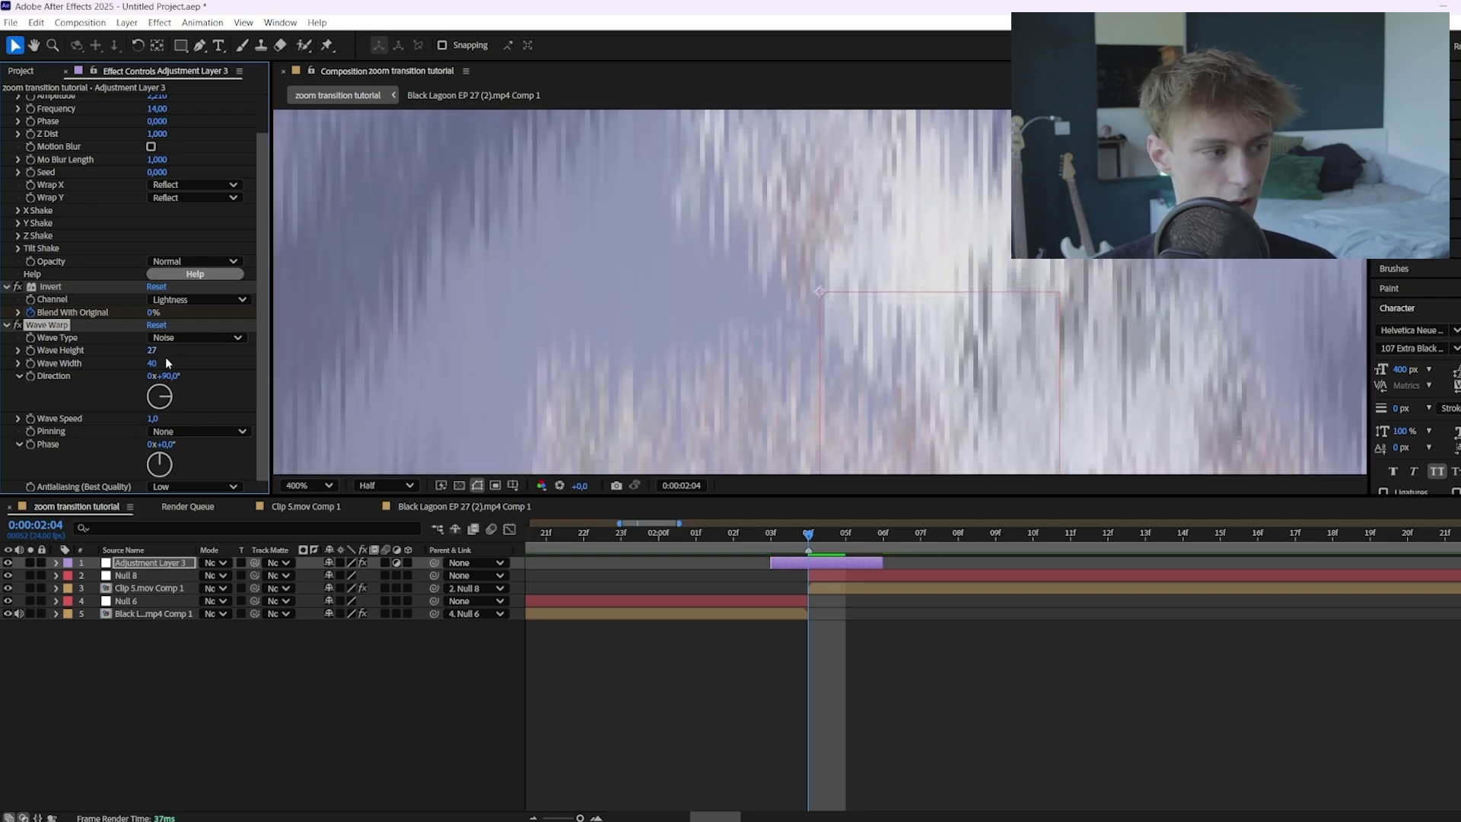
pyautogui.moveTo(152, 363)
pyautogui.mouseDown()
pyautogui.moveTo(532, 362)
pyautogui.moveTo(156, 363)
pyautogui.moveTo(418, 363)
pyautogui.mouseUp()
pyautogui.moveTo(154, 363); pyautogui.dragTo(316, 363)
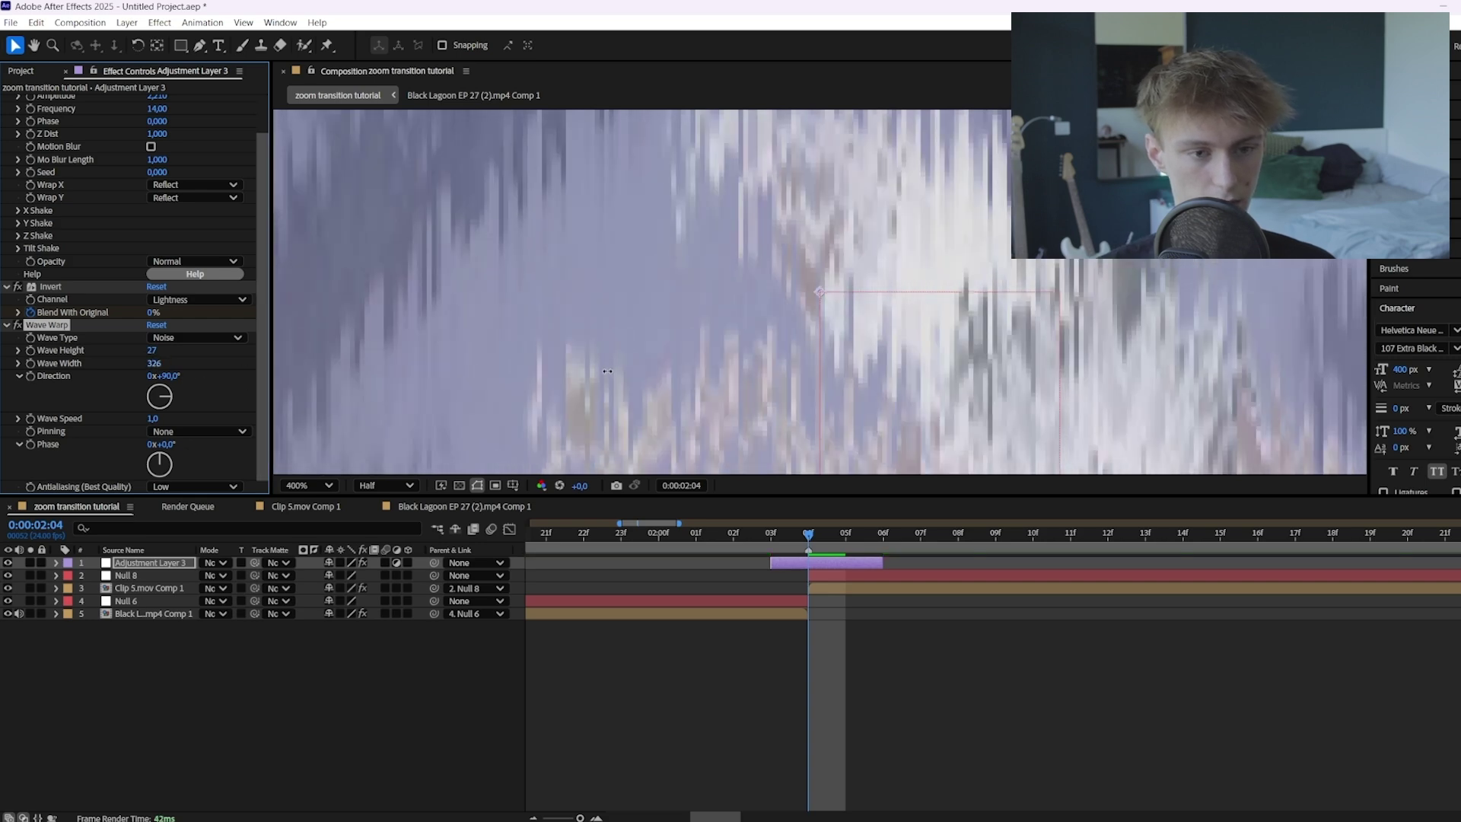
pyautogui.scroll(-2, 822, 316)
pyautogui.press(',')
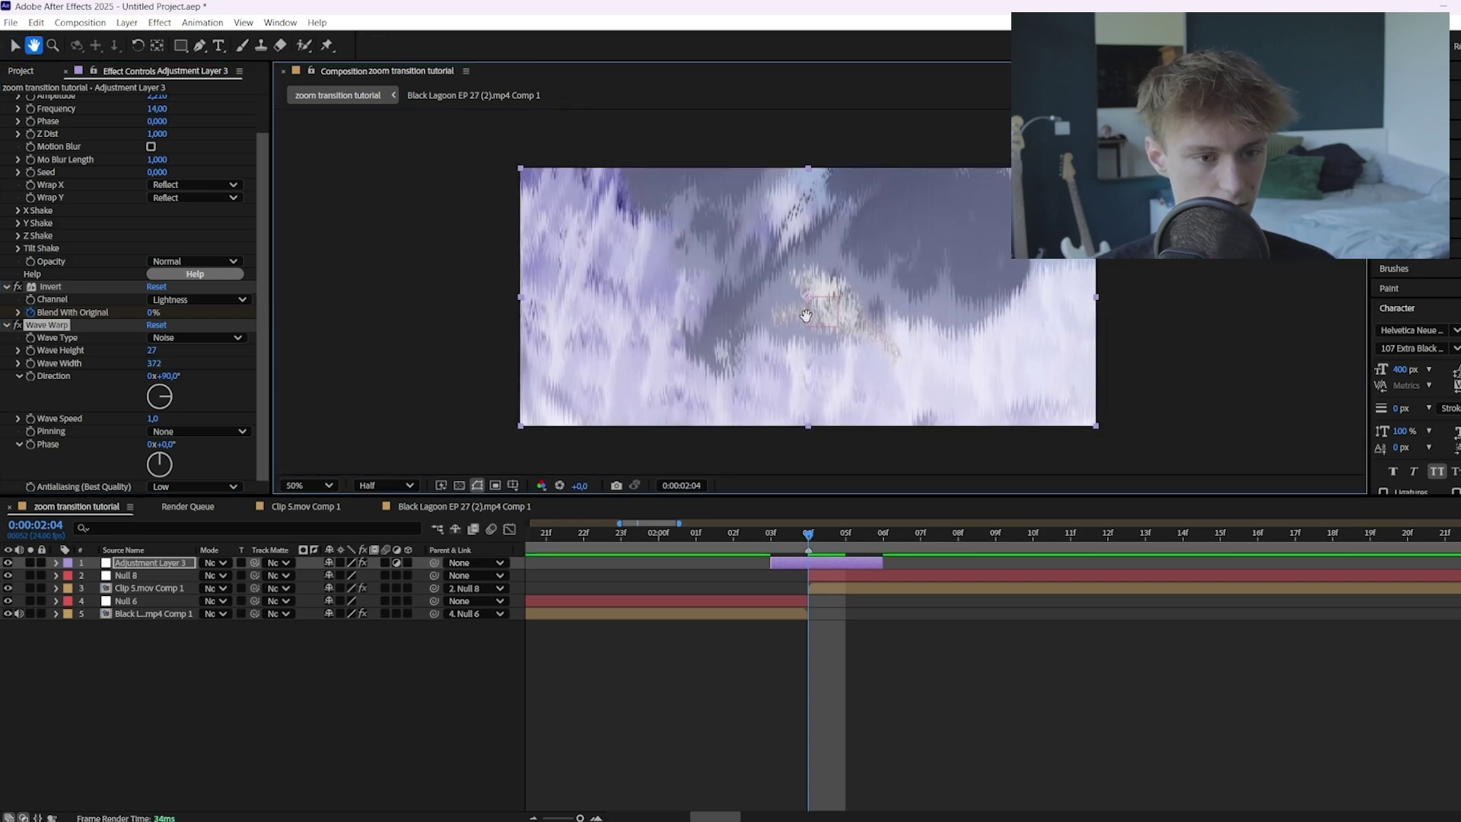
# Start keyframing the Wave Height at 0:00:02:04 and raise its value there to 86.
pyautogui.click(31, 351)
pyautogui.press('u')
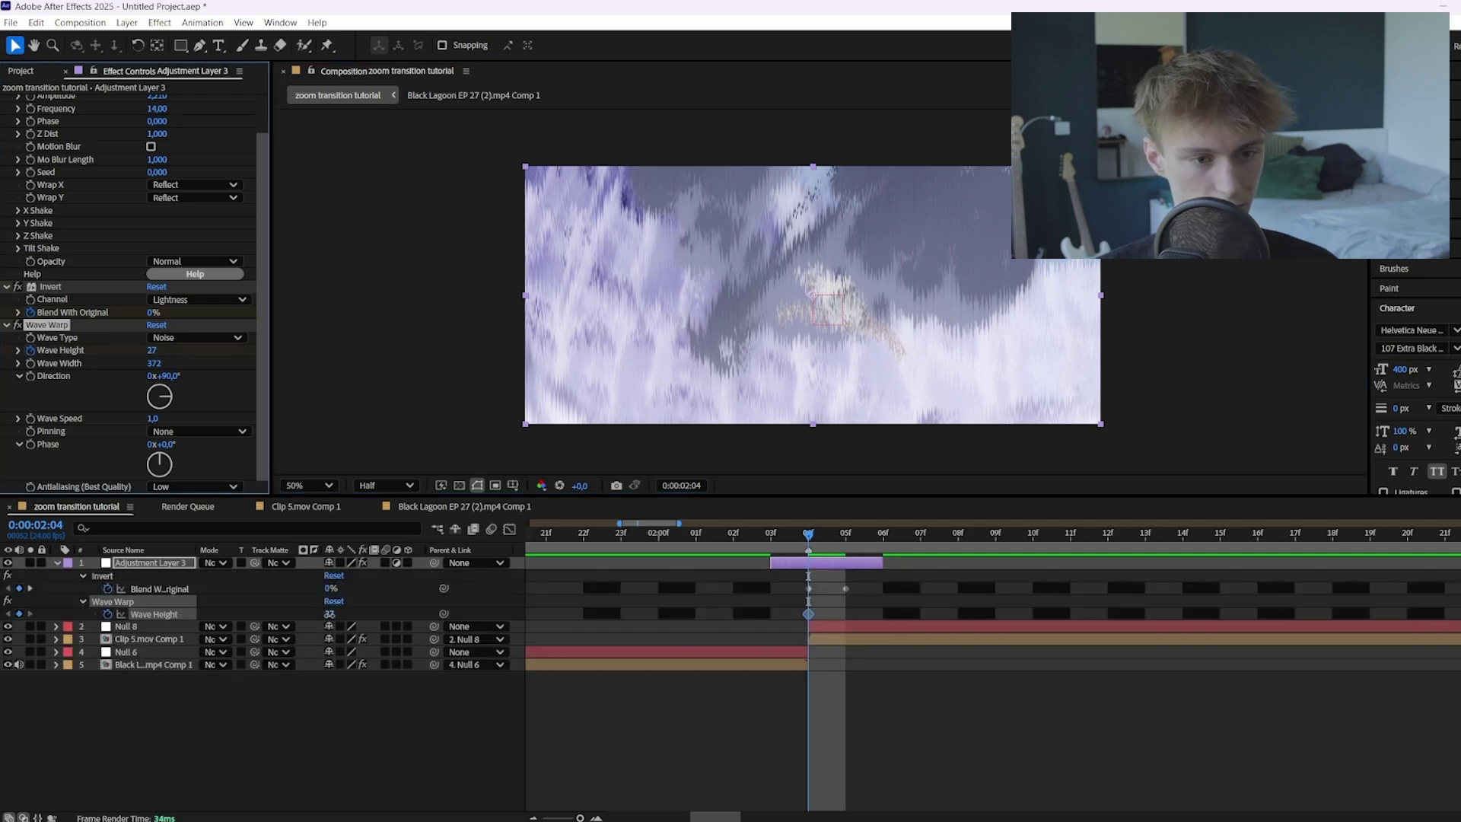
pyautogui.moveTo(330, 614); pyautogui.dragTo(471, 614)
# Add Wave Height keyframes of 25 at 0:00:02:03 and 17 at 0:00:02:05, and collapse the layer's properties.
pyautogui.click(784, 540)
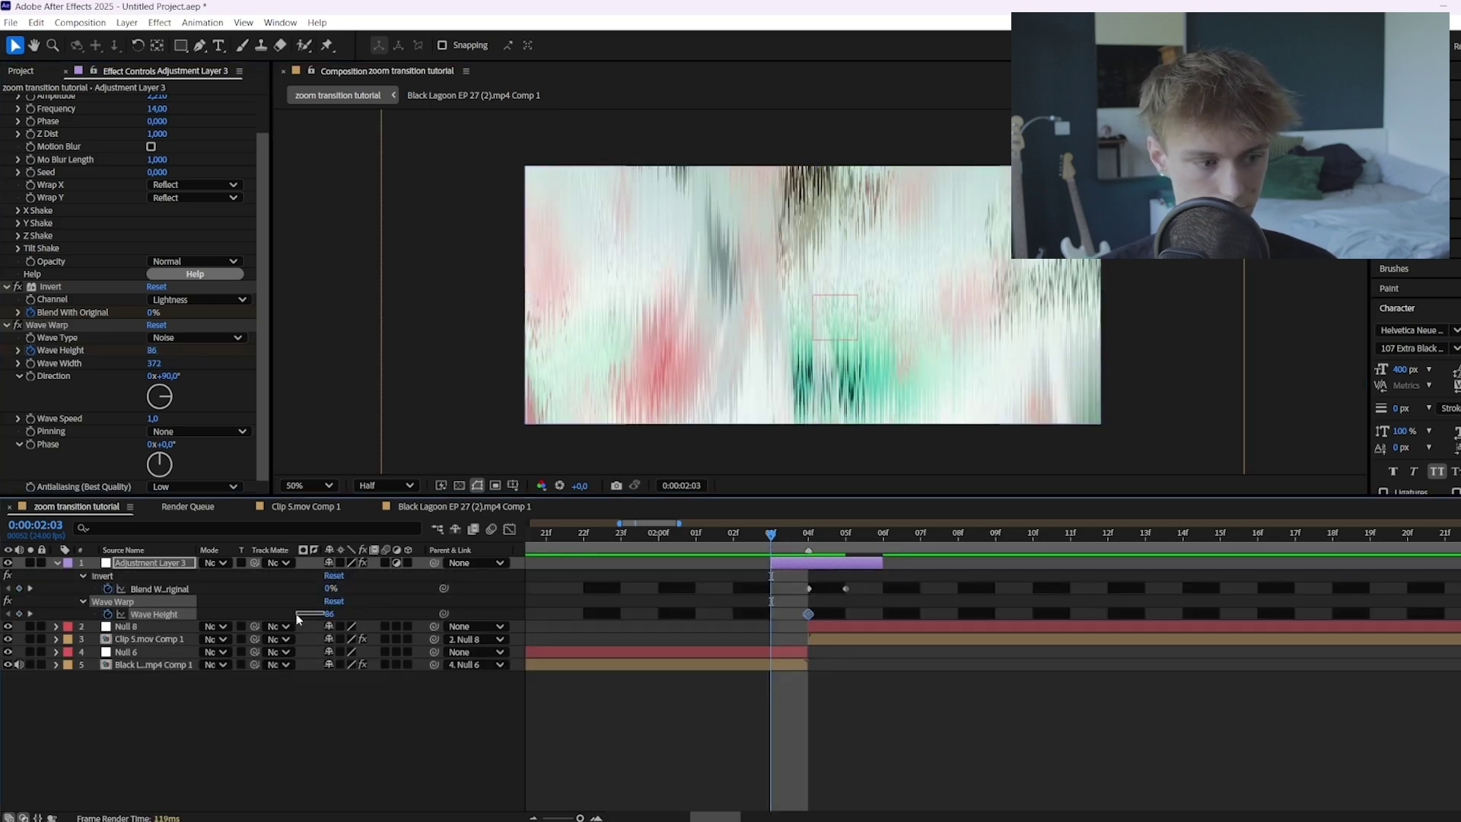
pyautogui.write('25')
pyautogui.press('Return')
pyautogui.click(854, 542)
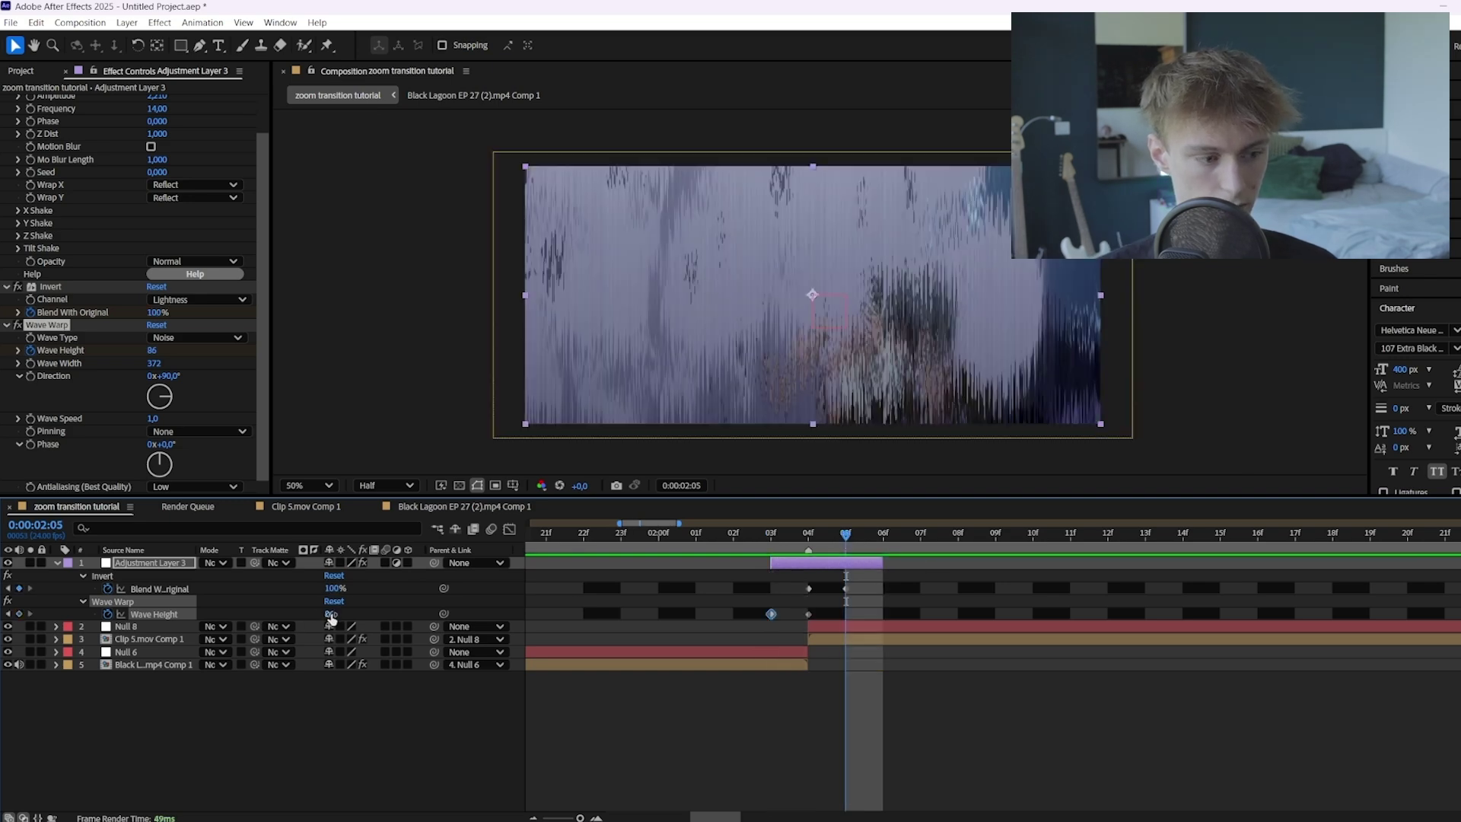
pyautogui.moveTo(330, 613); pyautogui.dragTo(284, 610)
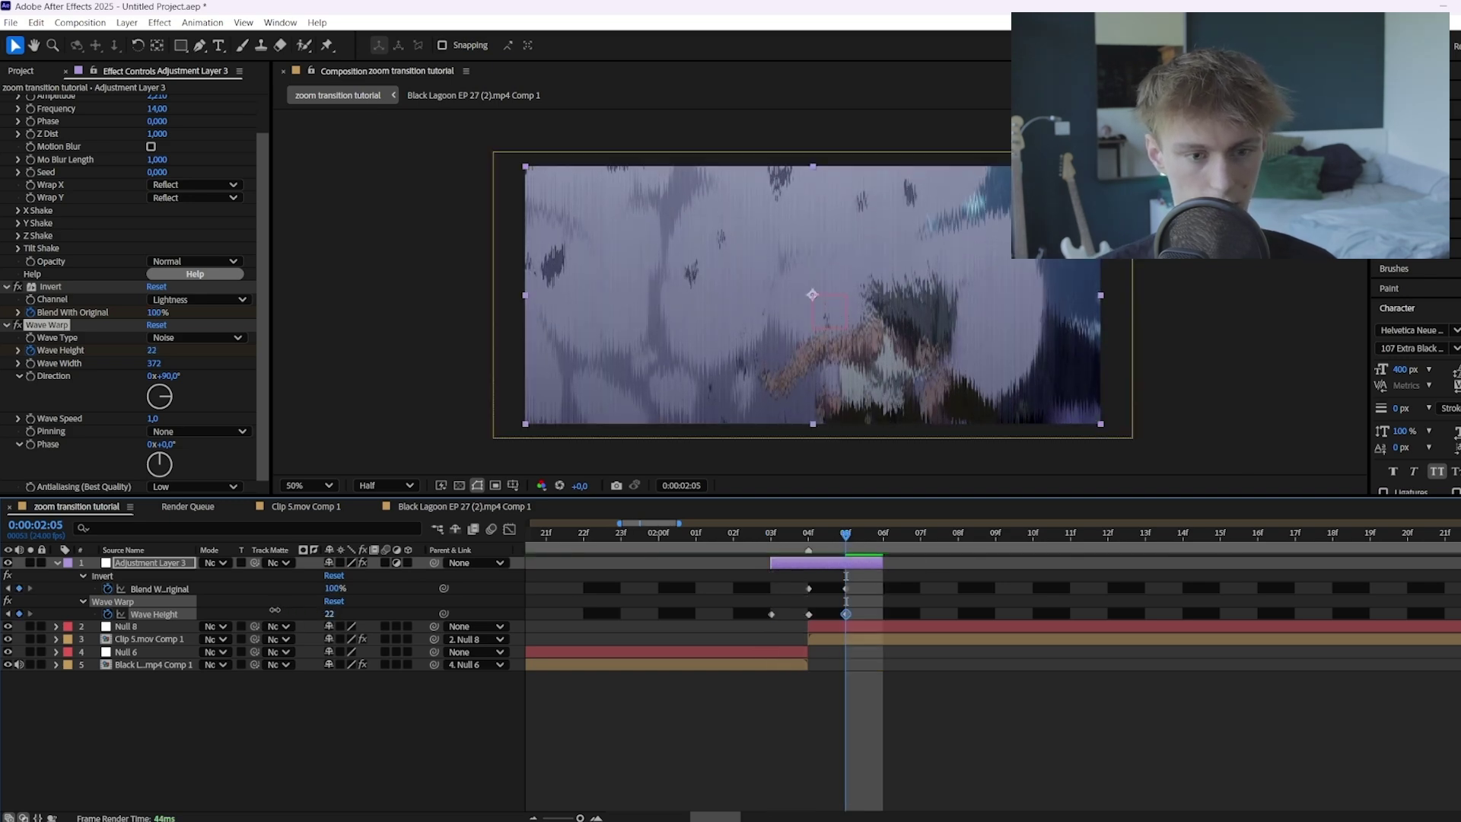
pyautogui.press('u')
# Examine the warped frames around the cut up close and play back the complete transition.
pyautogui.scroll(-2, 731, 534)
pyautogui.moveTo(732, 533); pyautogui.dragTo(806, 537)
pyautogui.scroll(-2, 594, 533)
pyautogui.click(619, 532)
pyautogui.scroll(1, 912, 294)
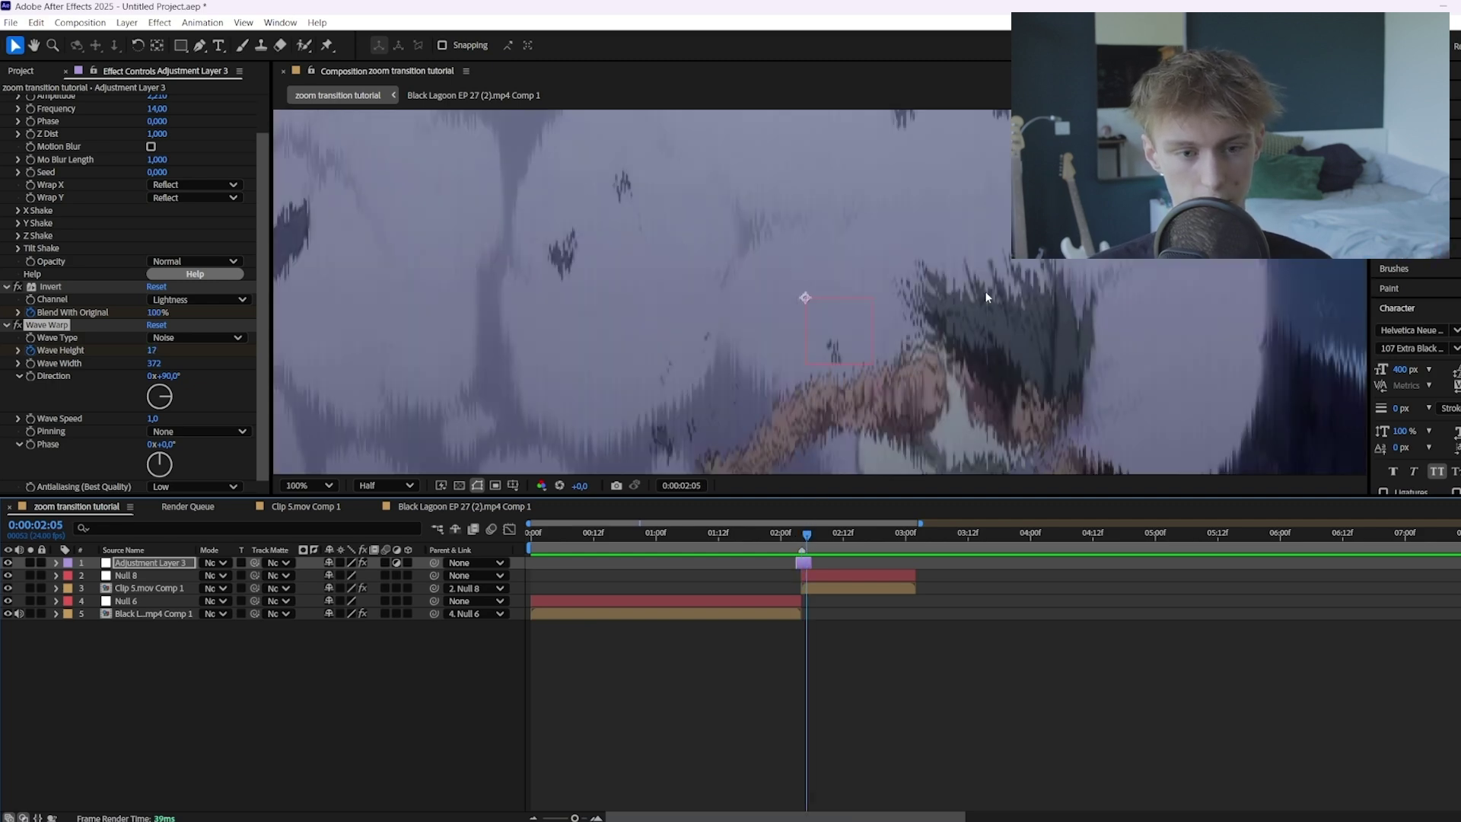
pyautogui.moveTo(822, 383); pyautogui.dragTo(710, 286)
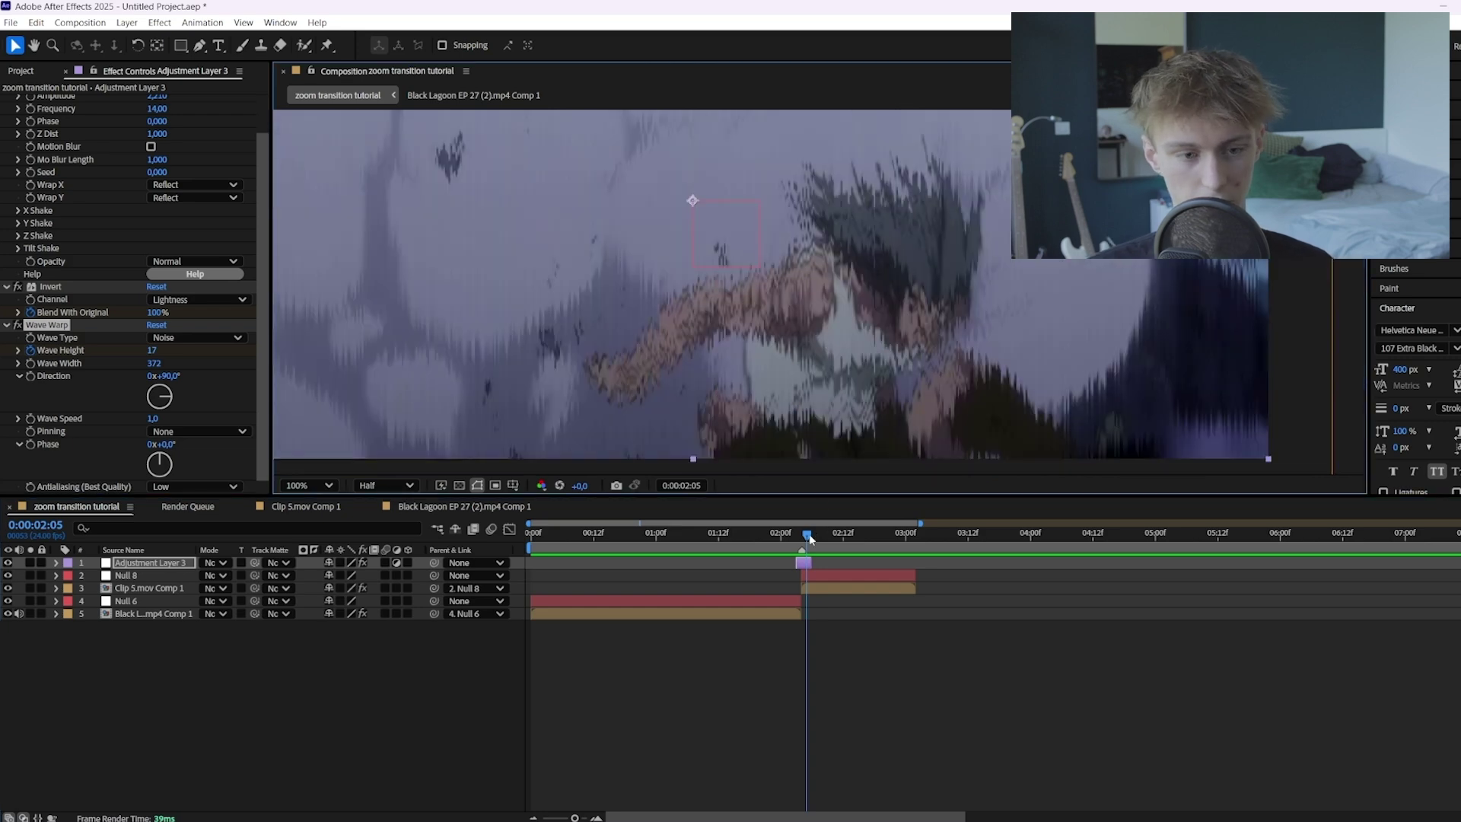
pyautogui.scroll(-2, 811, 376)
pyautogui.moveTo(807, 535)
pyautogui.mouseDown()
pyautogui.moveTo(880, 540)
pyautogui.moveTo(658, 540)
pyautogui.moveTo(862, 537)
pyautogui.moveTo(734, 536)
pyautogui.moveTo(803, 541)
pyautogui.mouseUp()
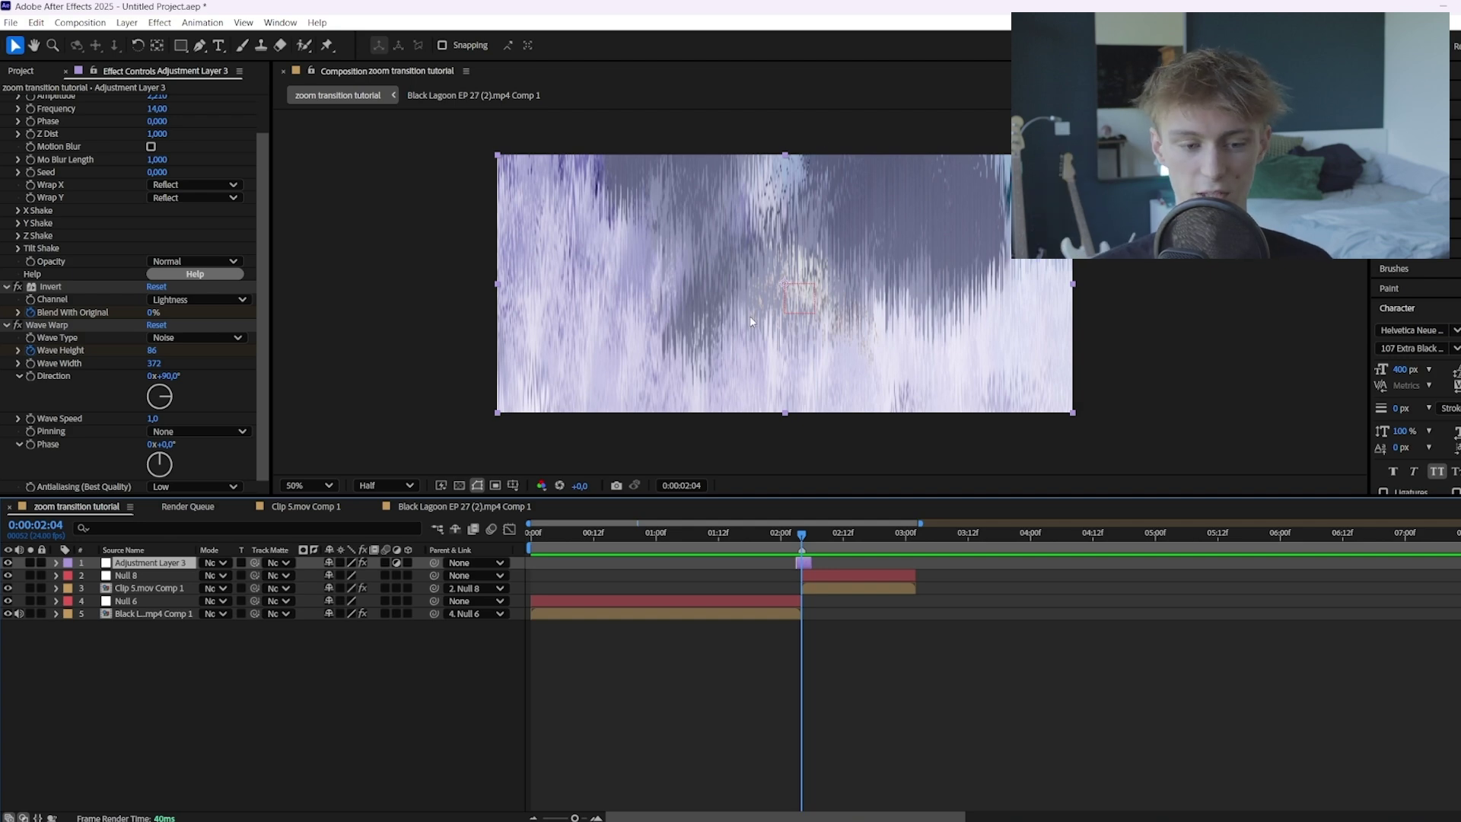
pyautogui.moveTo(724, 536)
pyautogui.mouseDown()
pyautogui.moveTo(803, 537)
pyautogui.moveTo(718, 539)
pyautogui.mouseUp()
pyautogui.press('space')
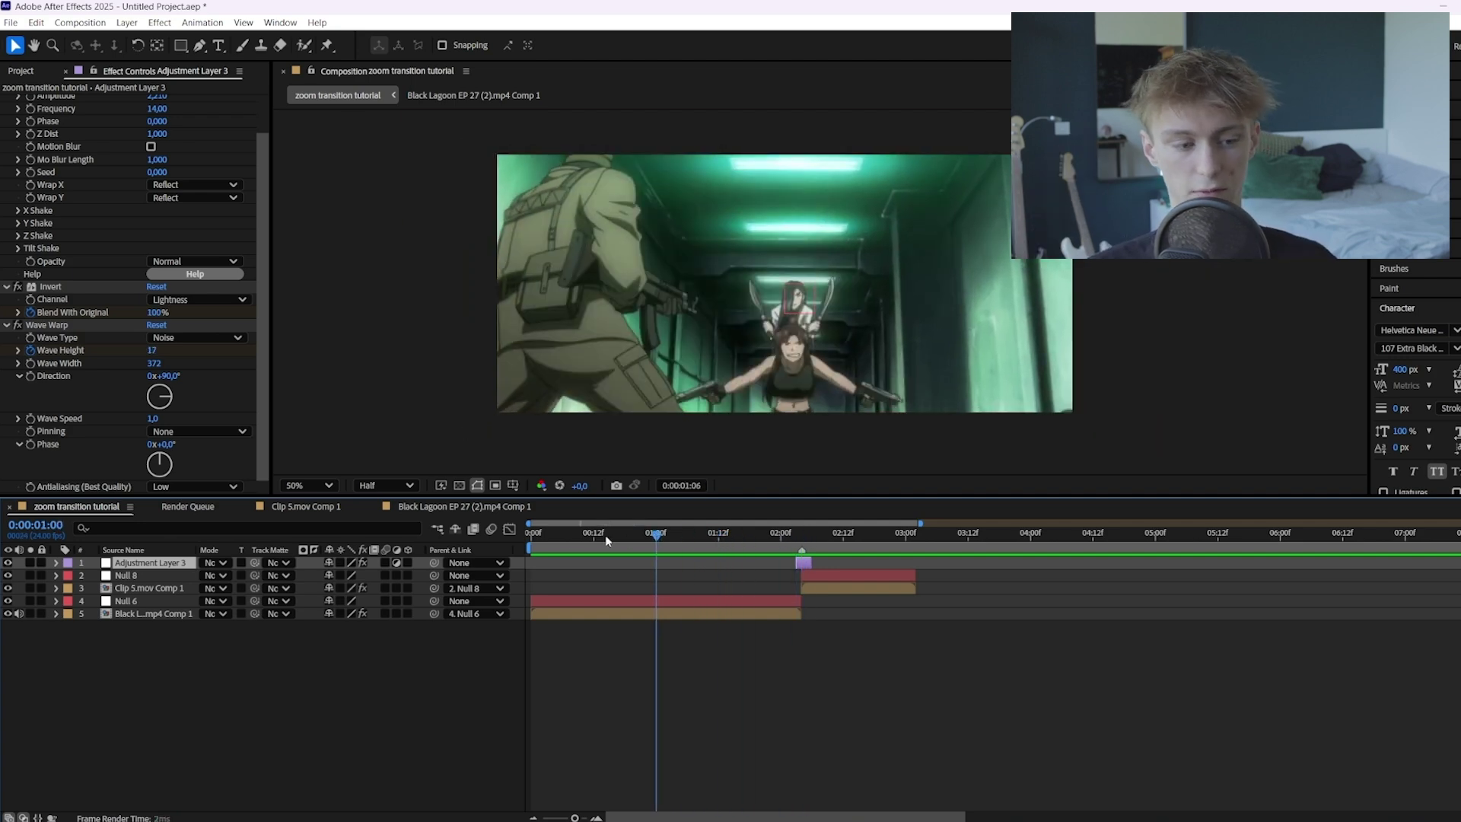